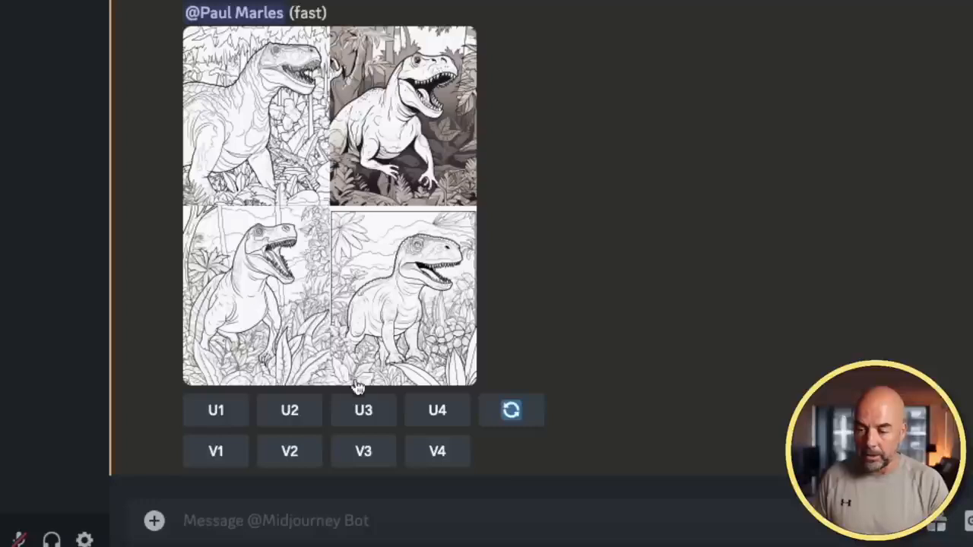
Upscale the third T-rex (U3) and save its full-size image into Downloads
{"action": "left_click", "coordinate": [368, 412]}
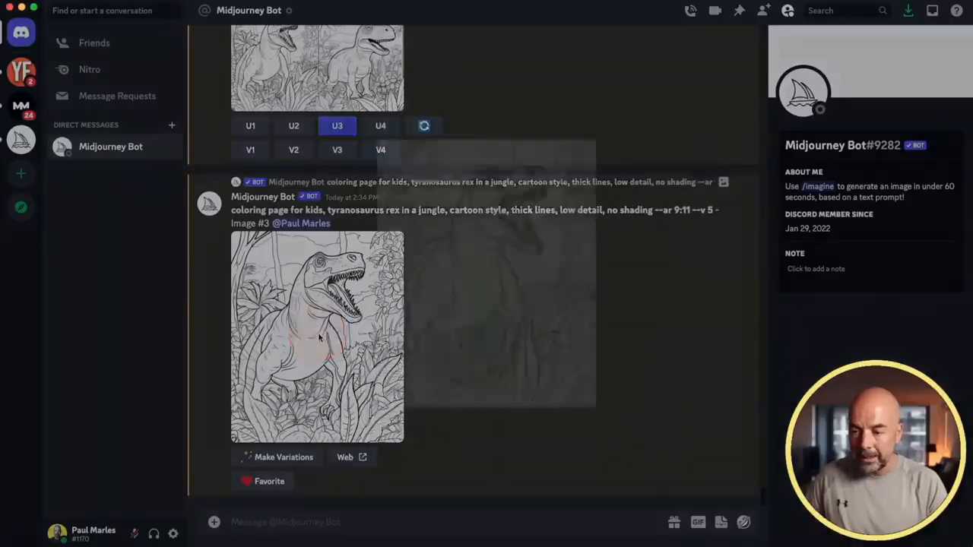
{"action": "left_click", "coordinate": [320, 339]}
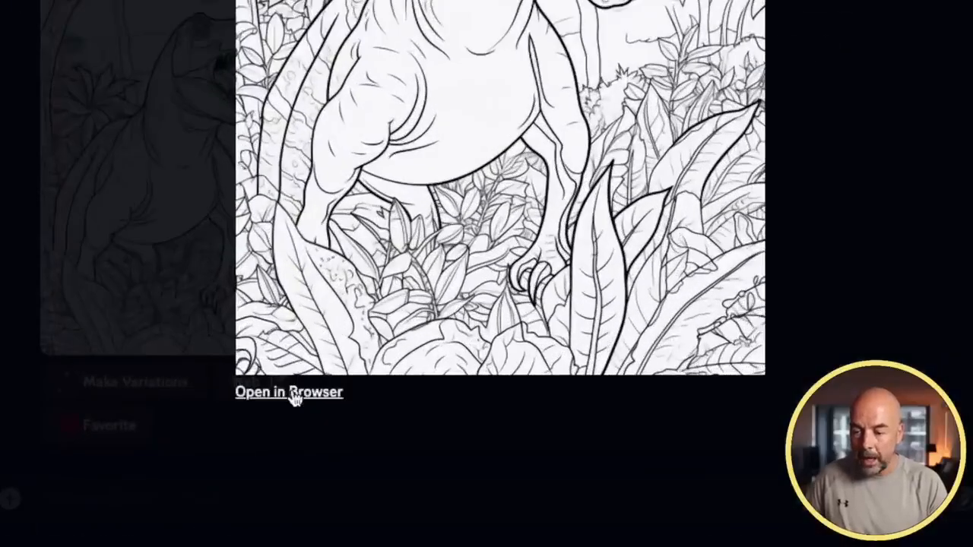
{"action": "left_click", "coordinate": [372, 463]}
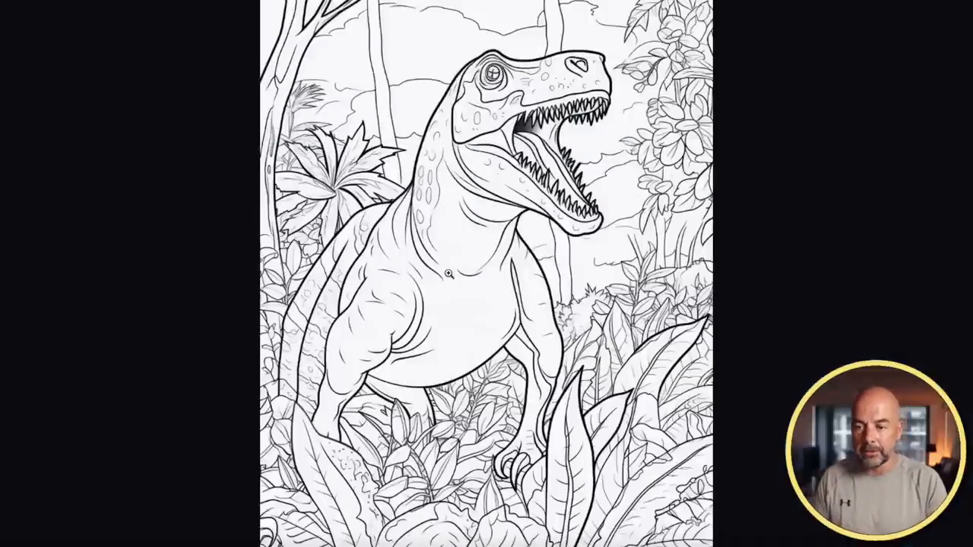
{"action": "right_click", "coordinate": [454, 231]}
{"action": "left_click", "coordinate": [466, 250]}
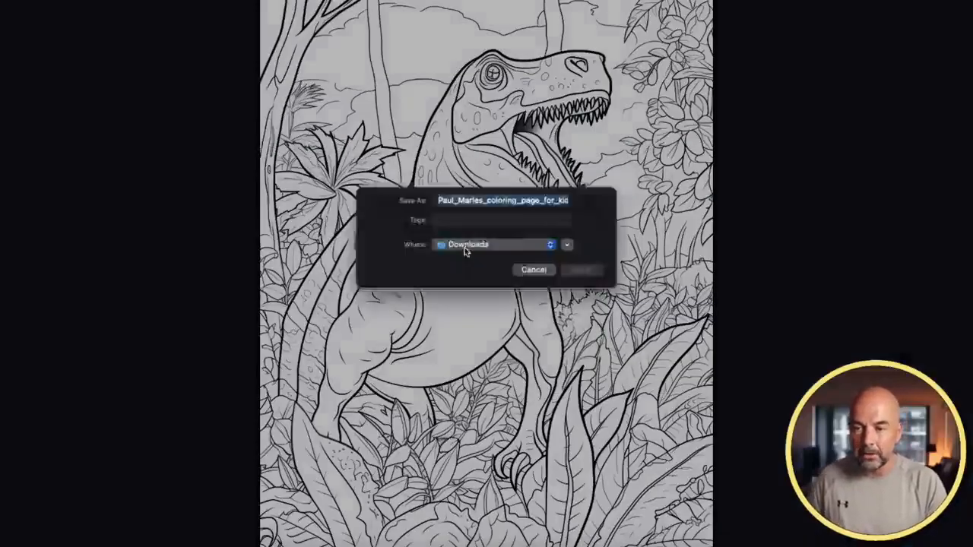
{"action": "left_click", "coordinate": [569, 282]}
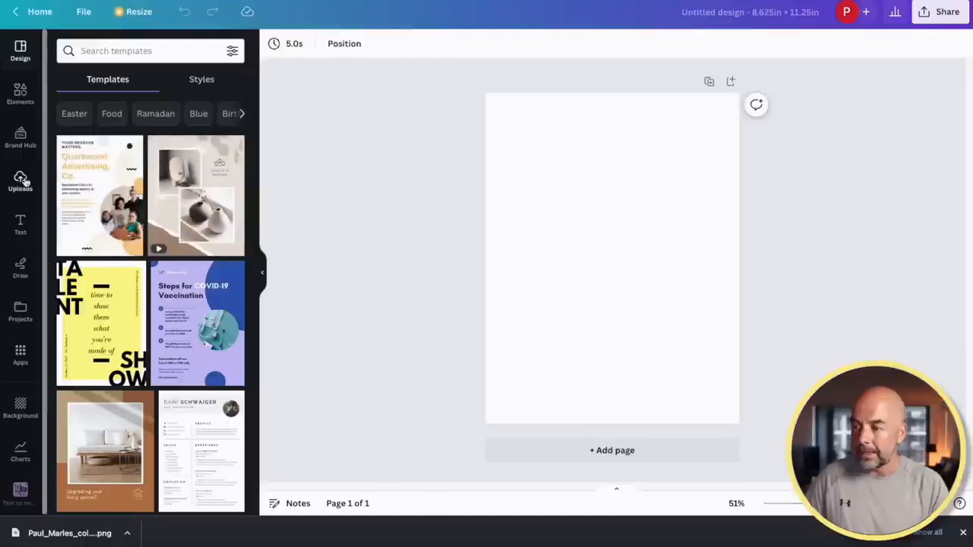
Upload the T-rex PNG, stretch it to fill page 1, and add a blank page 2
{"action": "left_click", "coordinate": [22, 180]}
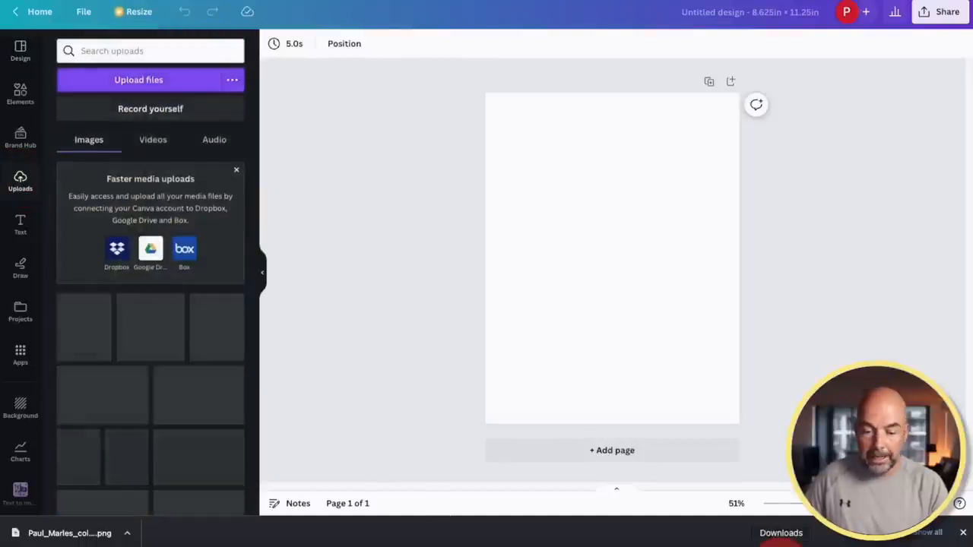
{"action": "left_click_drag", "start_coordinate": [775, 541], "coordinate": [130, 281]}
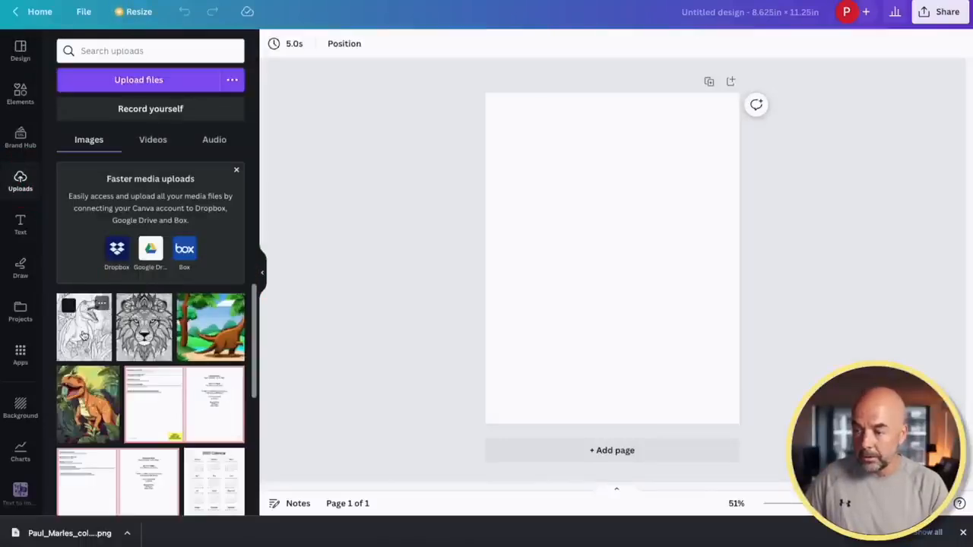
{"action": "left_click", "coordinate": [83, 336]}
{"action": "left_click_drag", "start_coordinate": [628, 280], "coordinate": [597, 234]}
{"action": "left_click_drag", "start_coordinate": [652, 296], "coordinate": [755, 424]}
{"action": "left_click", "coordinate": [816, 279]}
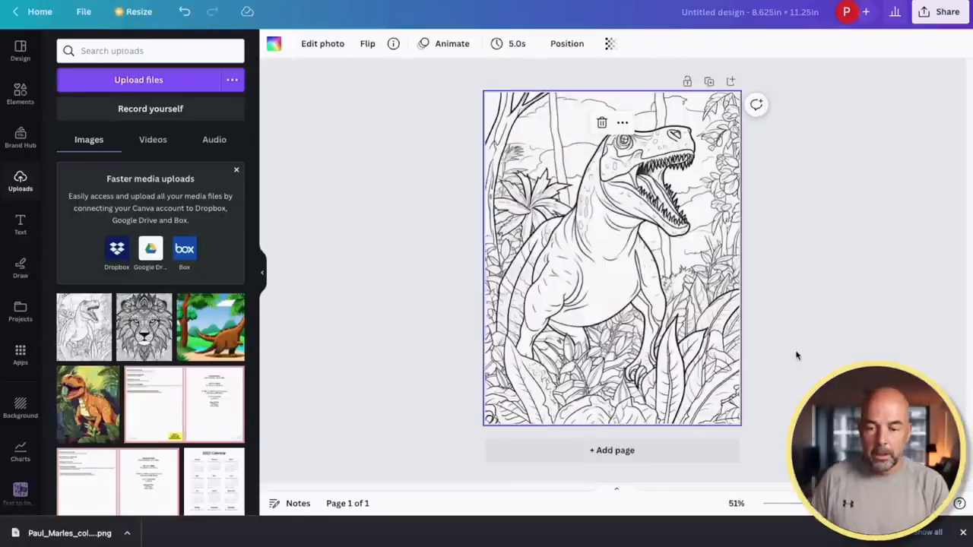
{"action": "left_click", "coordinate": [652, 451]}
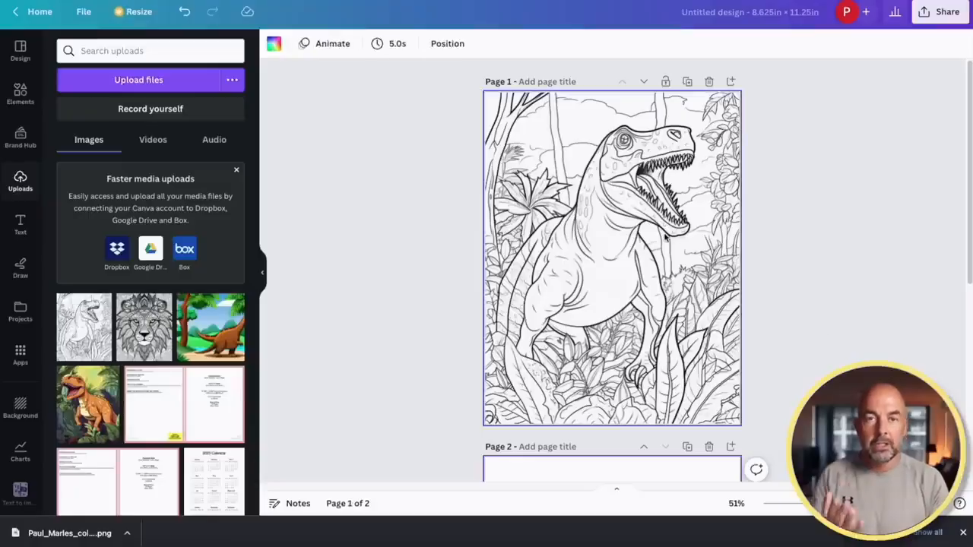
Add page 3 filled with the second T-rex image, then add blank pages 4 and 5
{"action": "scroll", "coordinate": [759, 266], "scroll_direction": "down", "scroll_amount": 4}
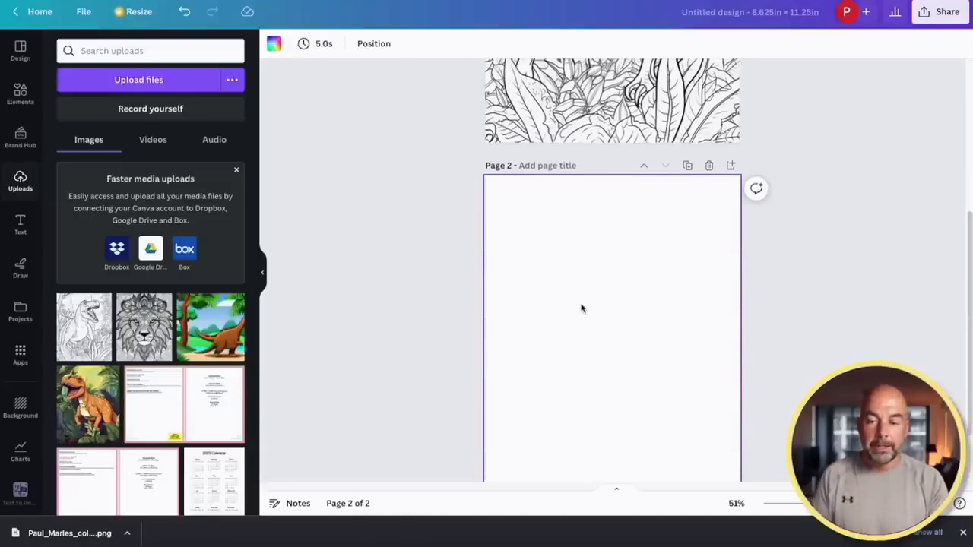
{"action": "scroll", "coordinate": [870, 293], "scroll_direction": "down", "scroll_amount": 1}
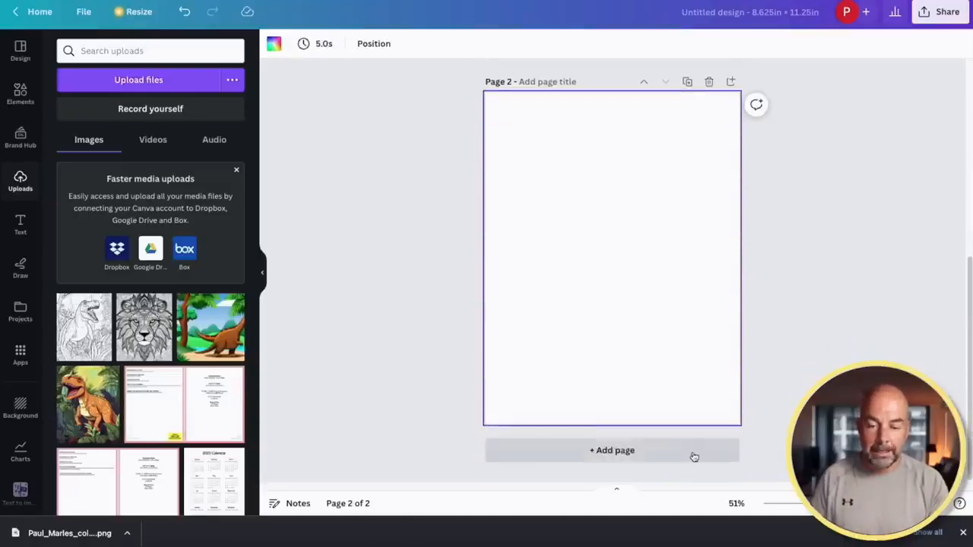
{"action": "left_click", "coordinate": [694, 455]}
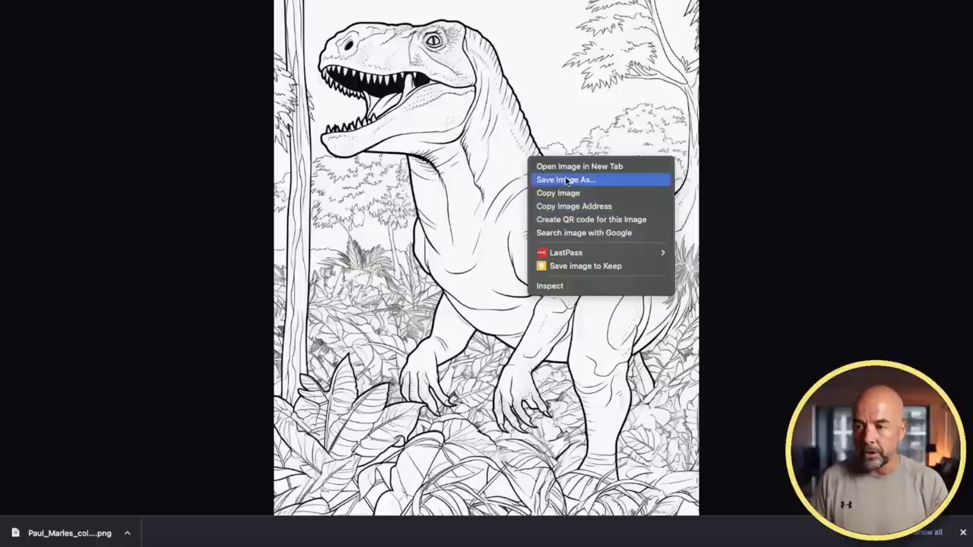
{"action": "left_click", "coordinate": [566, 180]}
{"action": "left_click", "coordinate": [596, 279]}
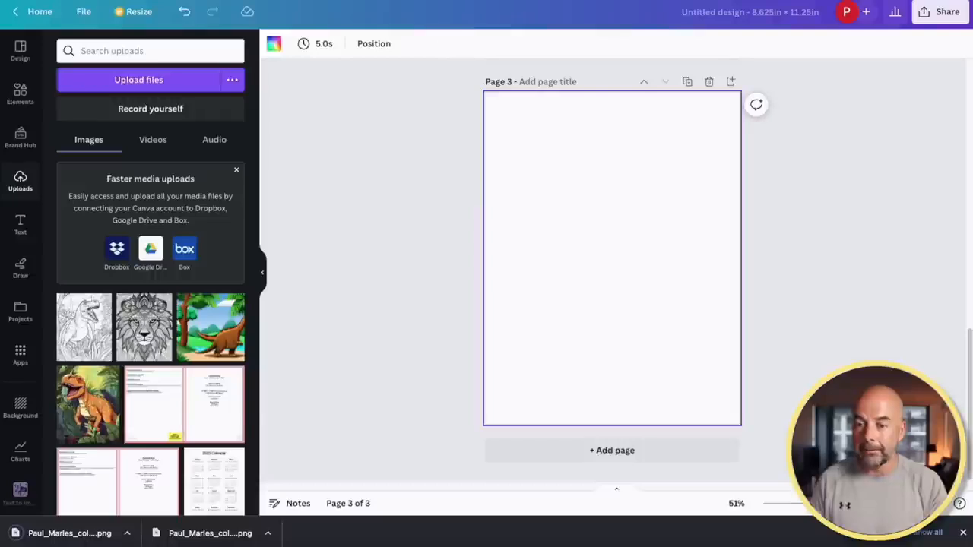
{"action": "left_click_drag", "start_coordinate": [68, 533], "coordinate": [147, 221]}
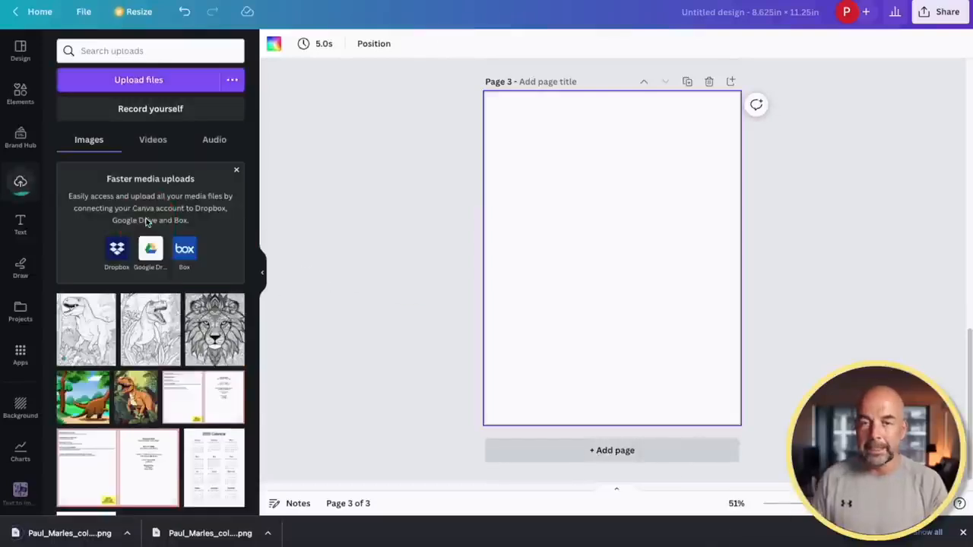
{"action": "left_click_drag", "start_coordinate": [83, 350], "coordinate": [576, 206]}
{"action": "left_click_drag", "start_coordinate": [647, 296], "coordinate": [771, 417]}
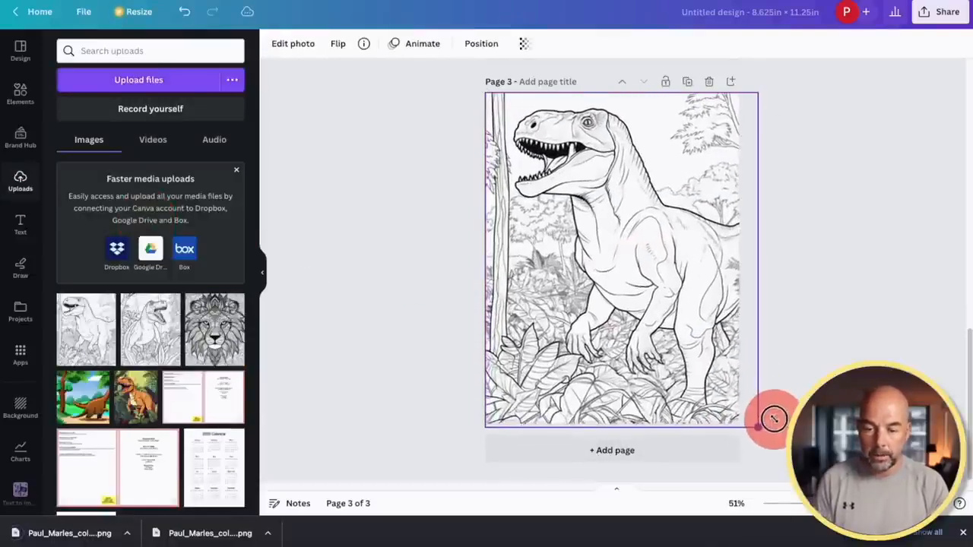
{"action": "left_click", "coordinate": [782, 259]}
{"action": "left_click", "coordinate": [692, 459]}
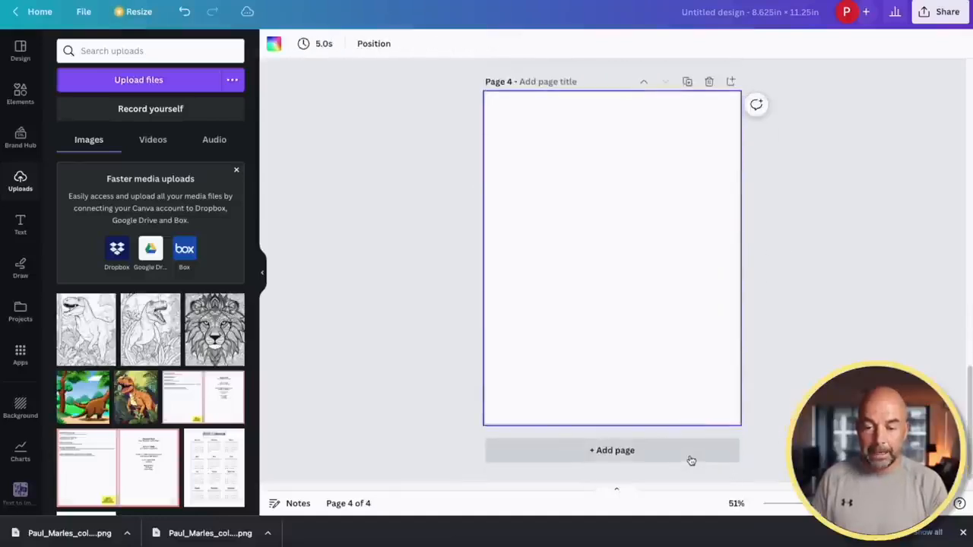
{"action": "left_click", "coordinate": [691, 459]}
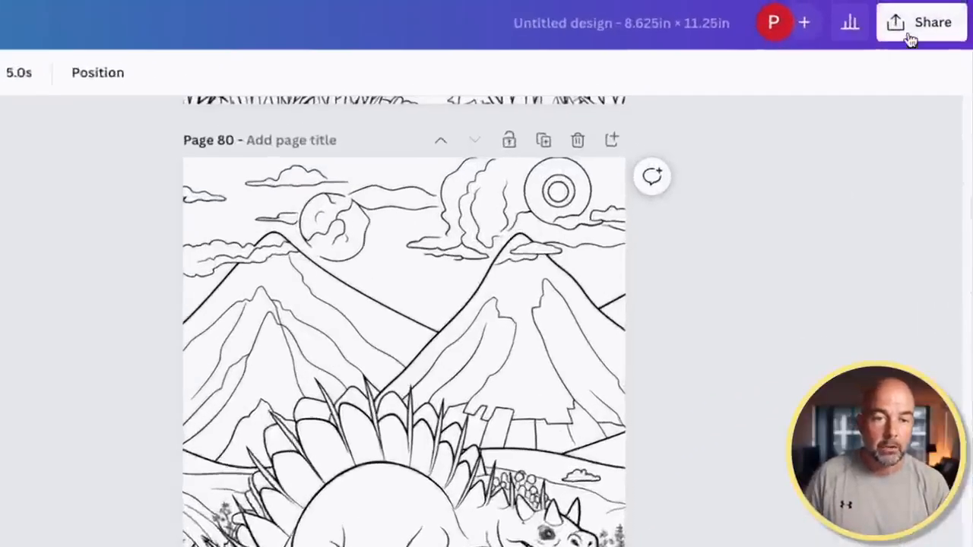
Download all 80 pages as a PDF Print file
{"action": "left_click", "coordinate": [934, 16]}
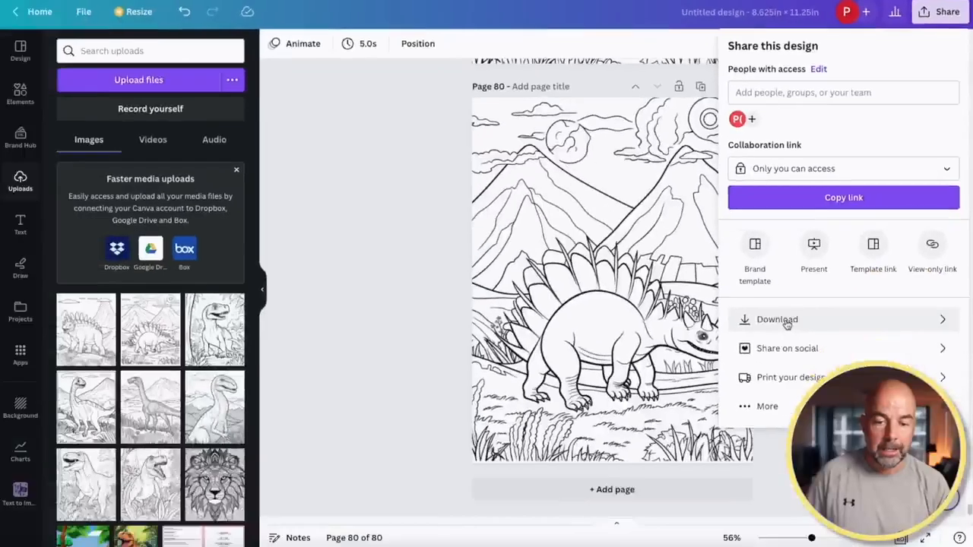
{"action": "left_click", "coordinate": [785, 320]}
{"action": "left_click", "coordinate": [836, 96]}
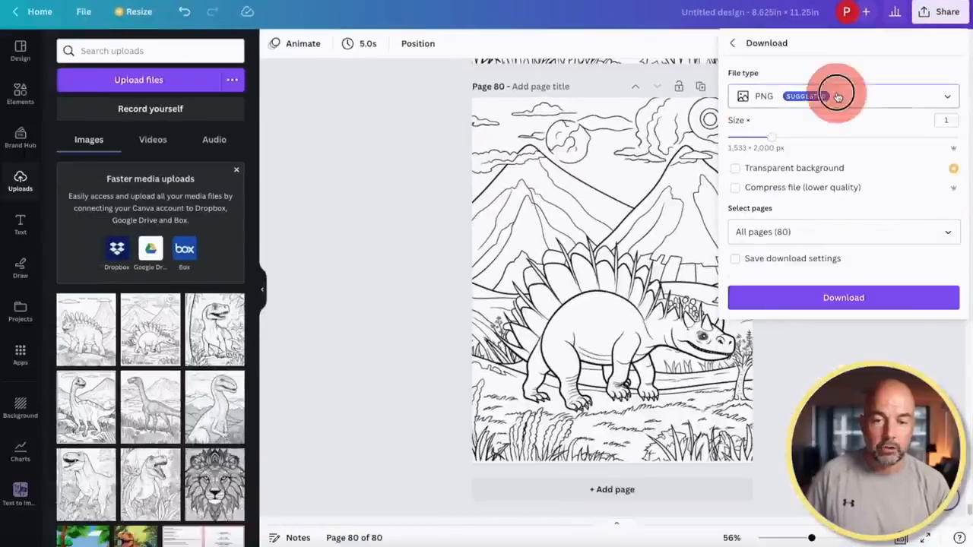
{"action": "left_click", "coordinate": [784, 237]}
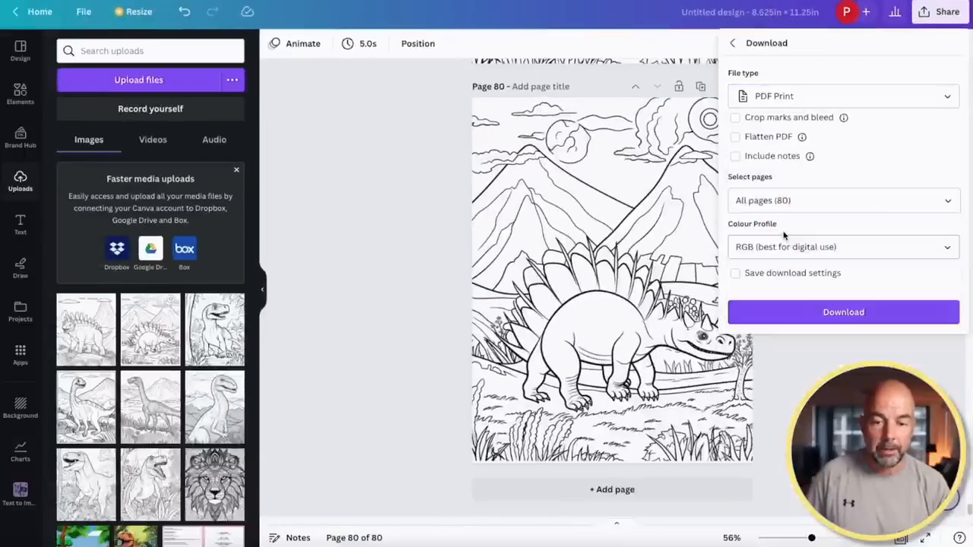
{"action": "left_click", "coordinate": [832, 313]}
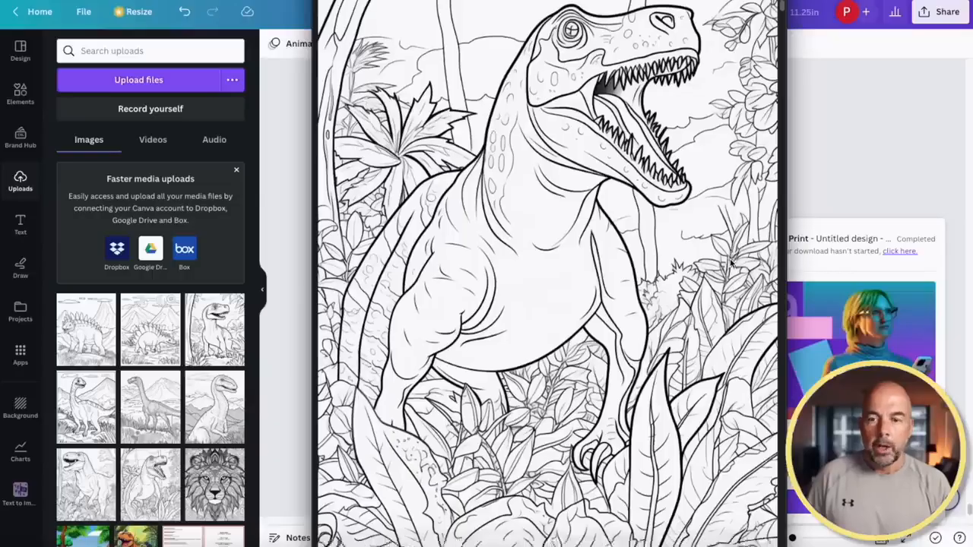
Scroll through the downloaded PDF to check it, then close it
{"action": "scroll", "coordinate": [730, 263], "scroll_direction": "down", "scroll_amount": 10}
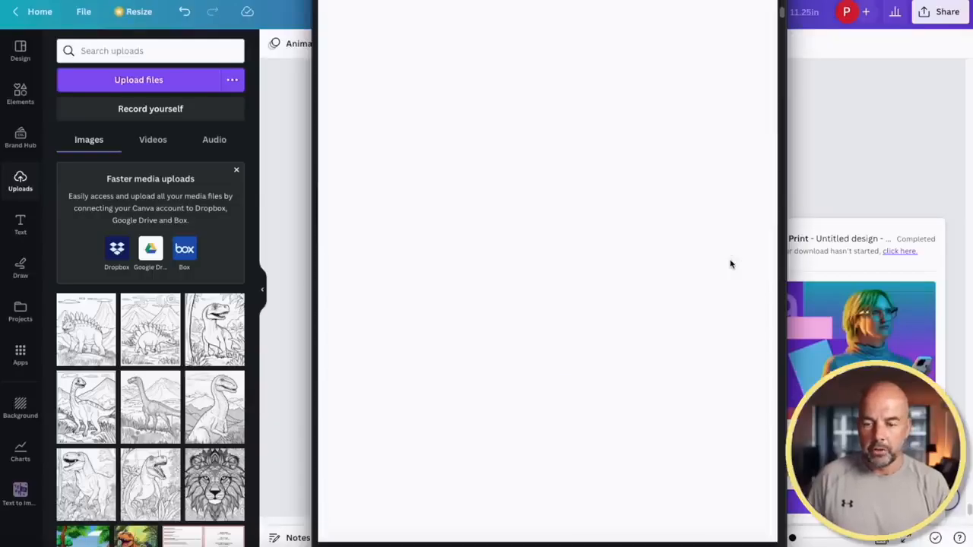
{"action": "scroll", "coordinate": [732, 264], "scroll_direction": "down", "scroll_amount": 15}
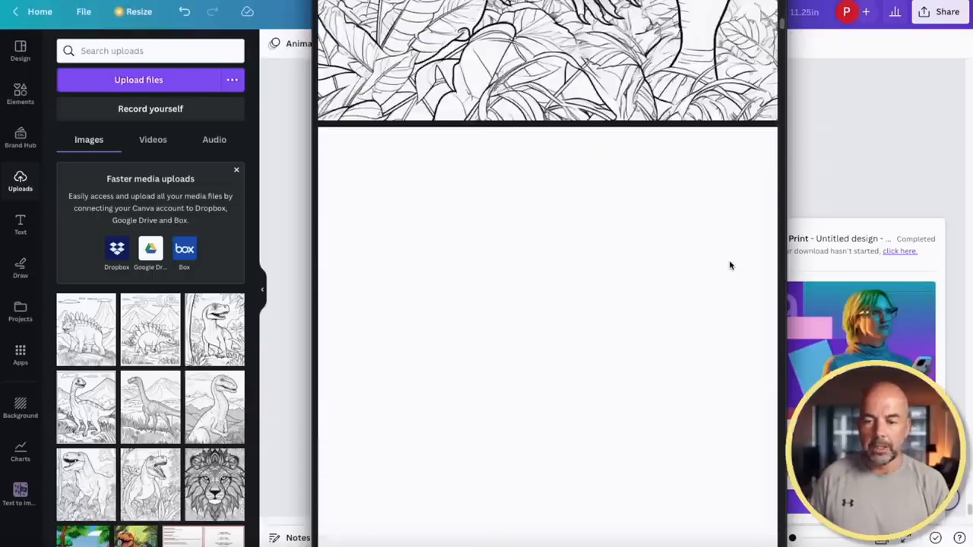
{"action": "scroll", "coordinate": [729, 265], "scroll_direction": "down", "scroll_amount": 7}
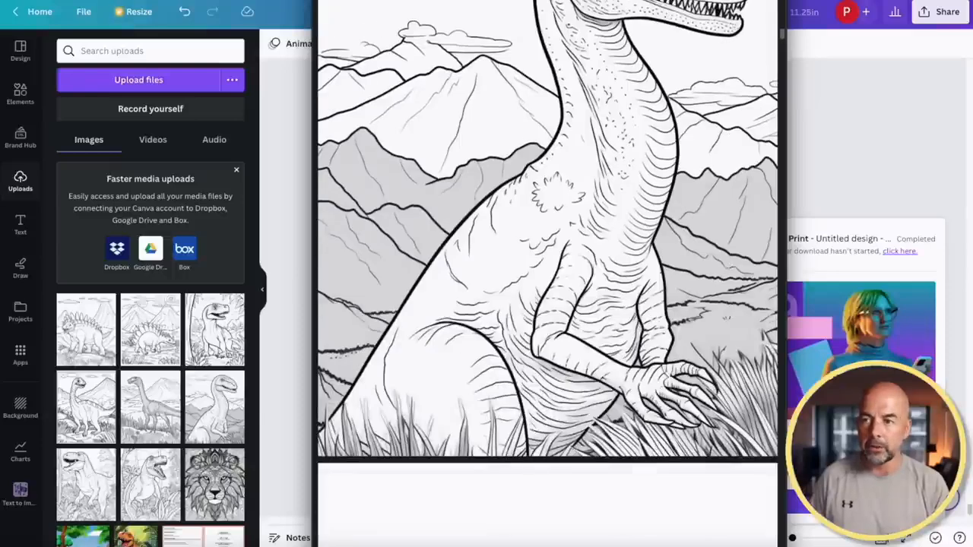
{"action": "left_click", "coordinate": [325, 3]}
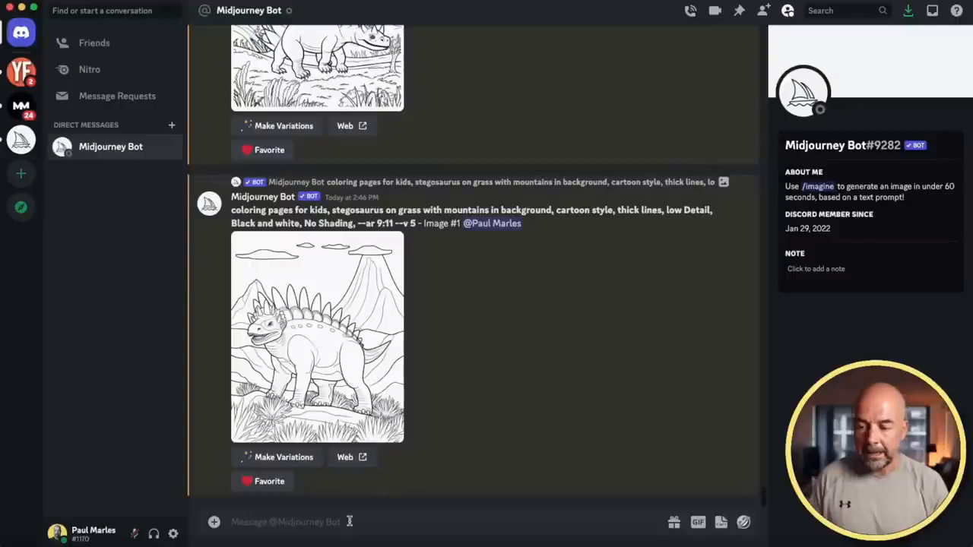
Resubmit the T-rex /imagine prompt with 'kids illustration' and 'vivid color' replacing 'coloring page for kids' and 'no shading'
{"action": "type", "text": "/imagine"}
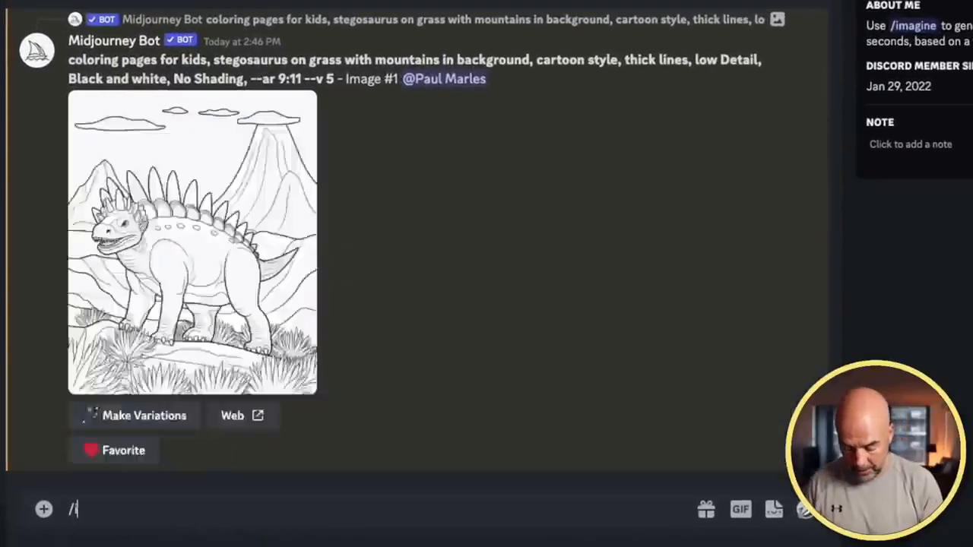
{"action": "key", "text": "Tab"}
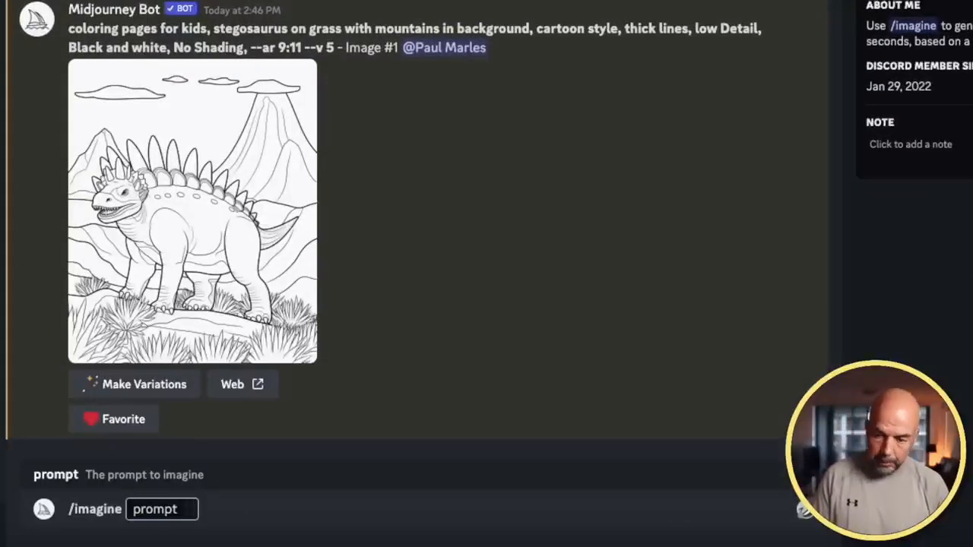
{"action": "type", "text": "coloring page for kids, tyranosaurus rex in a jungle, cartoon style, thick lines, low detail, no shading --ar 9:11"}
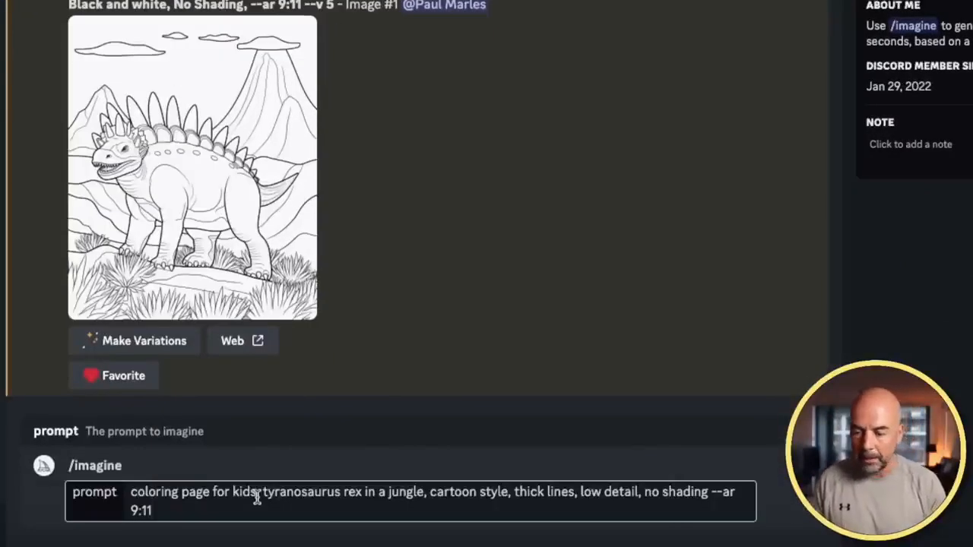
{"action": "left_click_drag", "start_coordinate": [256, 494], "coordinate": [131, 490]}
{"action": "type", "text": "kids ill"}
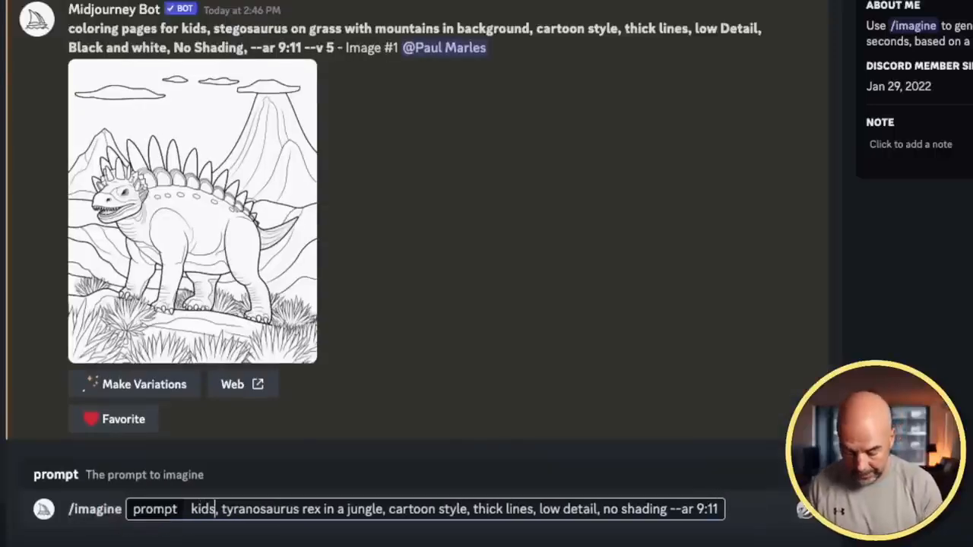
{"action": "type", "text": "ustration"}
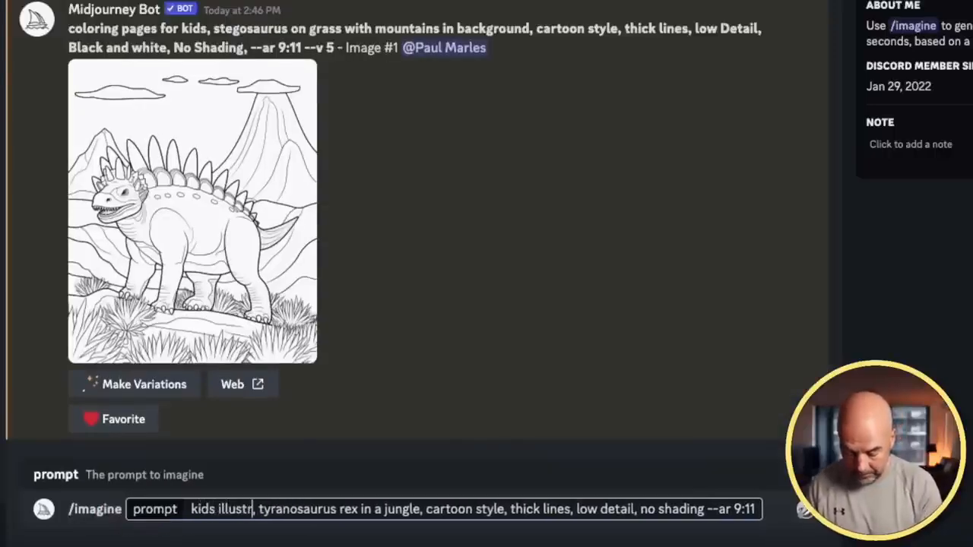
{"action": "left_click_drag", "start_coordinate": [674, 514], "coordinate": [611, 514]}
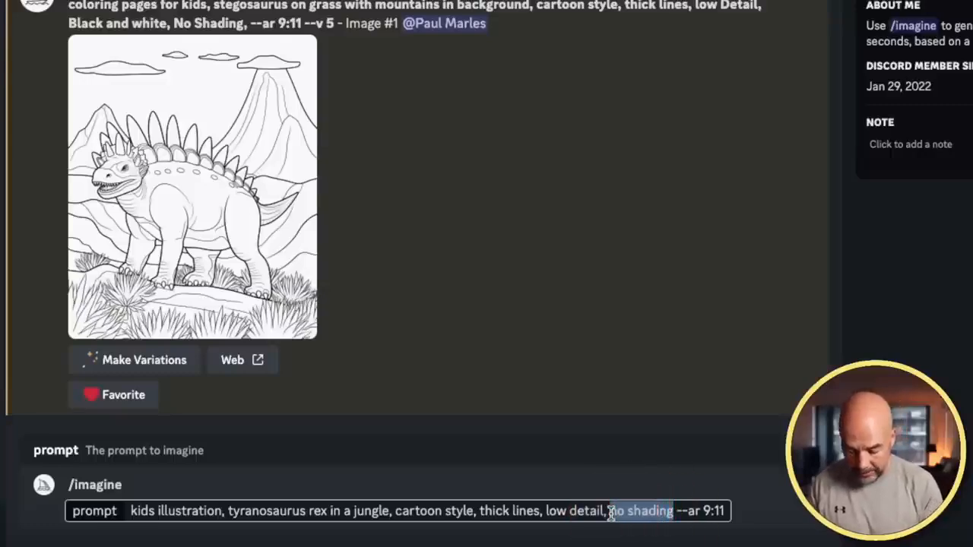
{"action": "type", "text": "vivid color"}
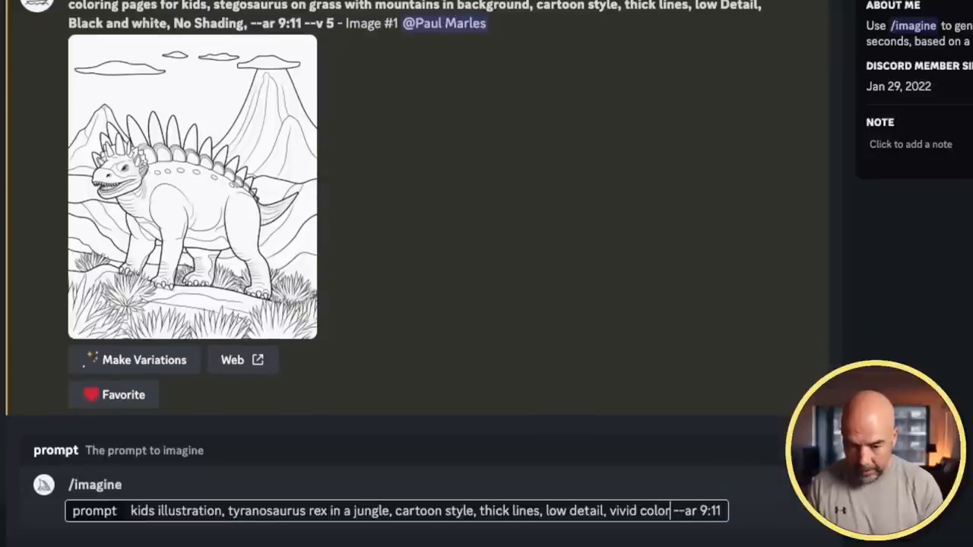
{"action": "key", "text": "Return"}
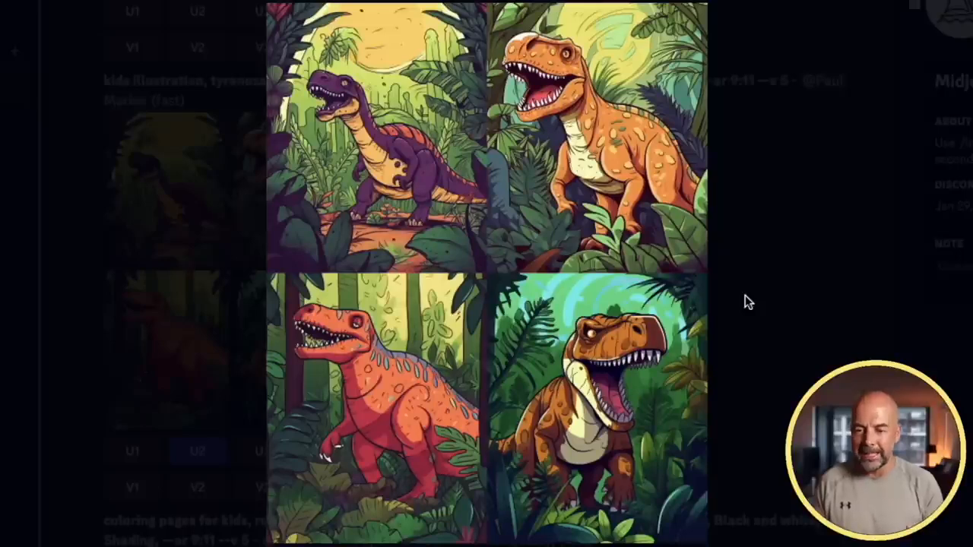
Save the orange cartoon T-rex jungle image full-size as a PNG in Downloads
{"action": "left_click", "coordinate": [745, 296]}
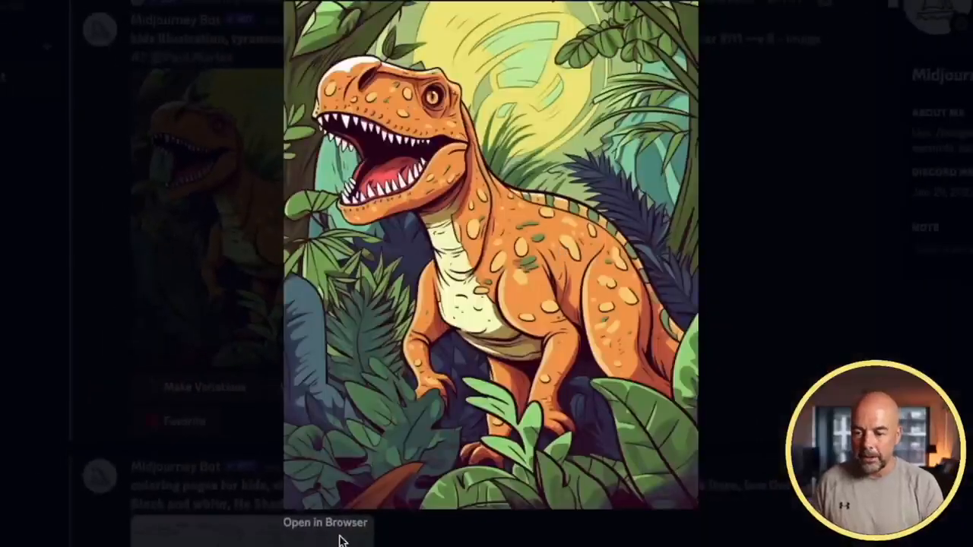
{"action": "left_click", "coordinate": [346, 525]}
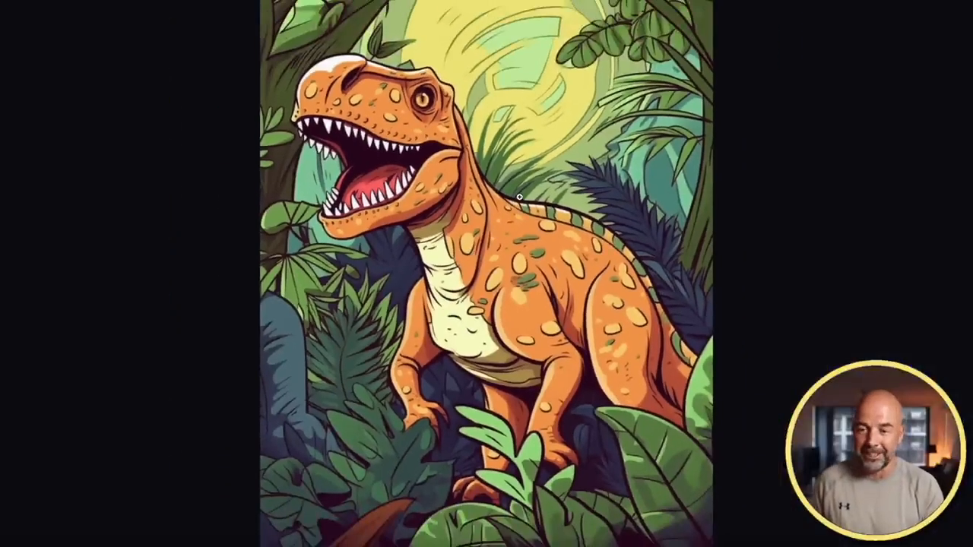
{"action": "right_click", "coordinate": [522, 191]}
{"action": "left_click", "coordinate": [544, 215]}
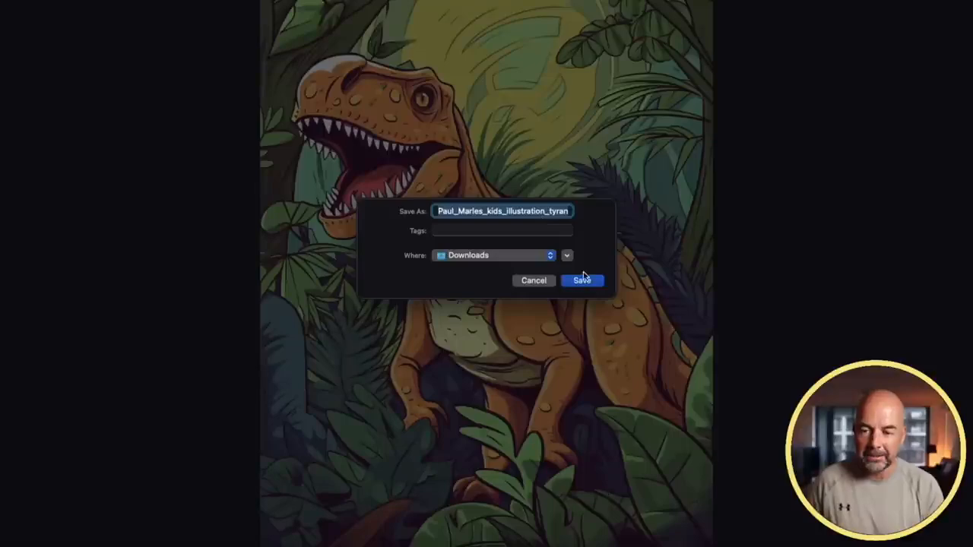
{"action": "left_click", "coordinate": [586, 279]}
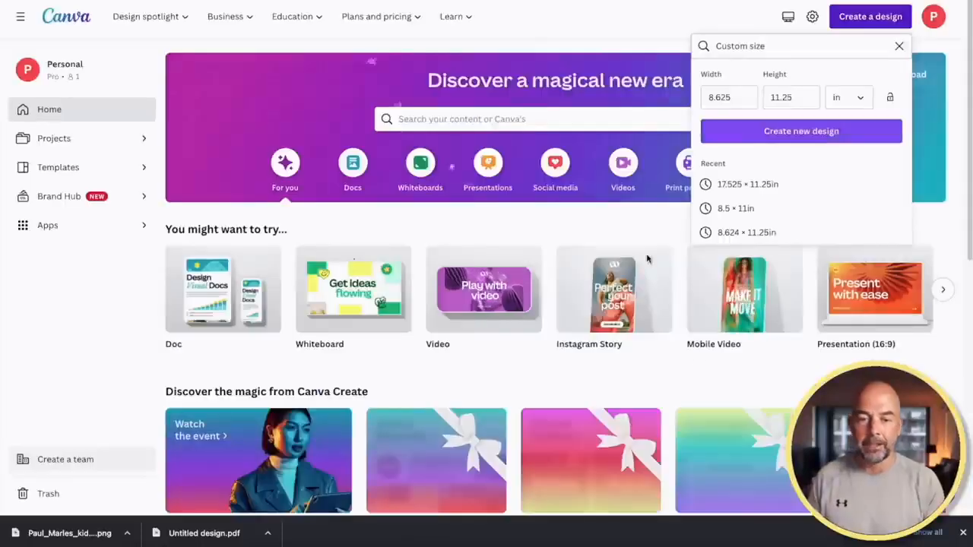
Start a Custom size design, trimming the width to 8.62 and retyping the height
{"action": "left_click", "coordinate": [875, 20]}
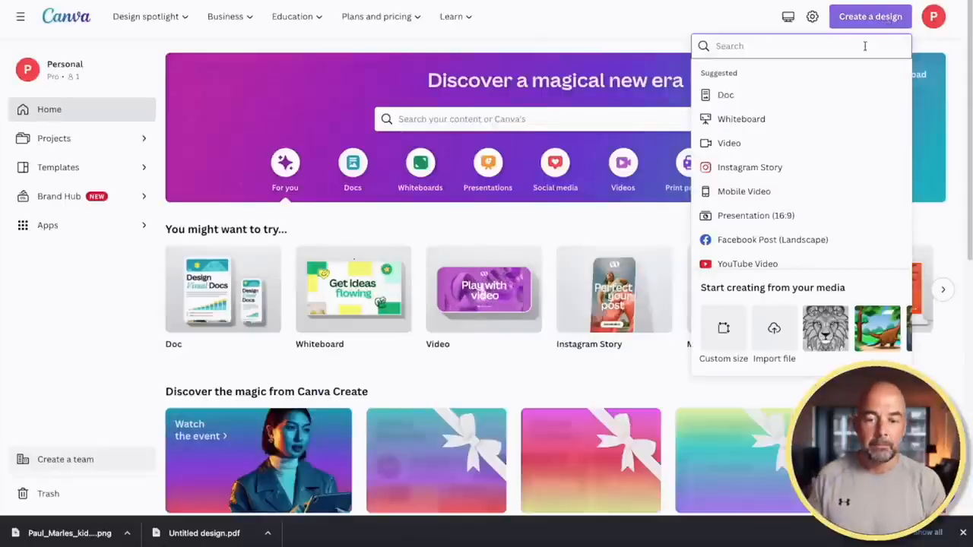
{"action": "left_click", "coordinate": [721, 326]}
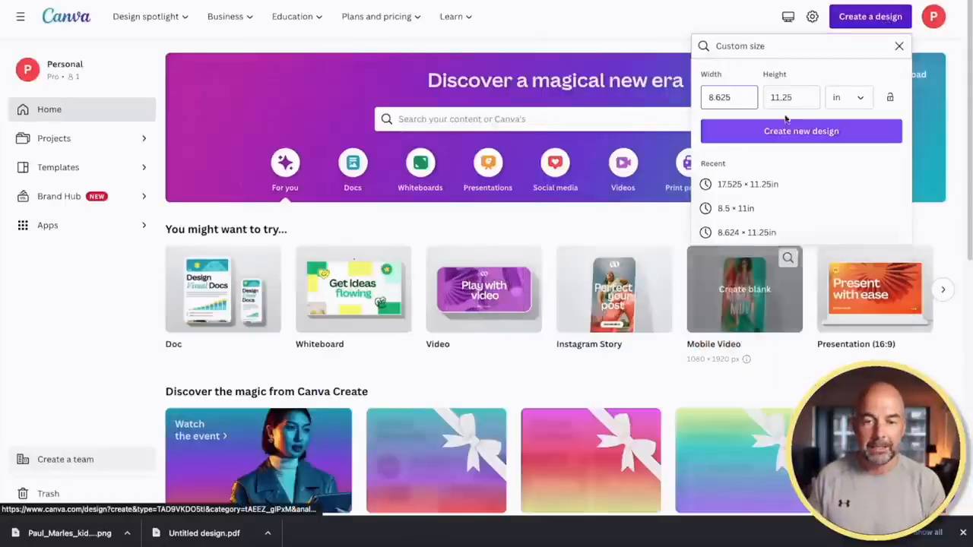
{"action": "left_click", "coordinate": [729, 98]}
{"action": "key", "text": "BackSpace"}
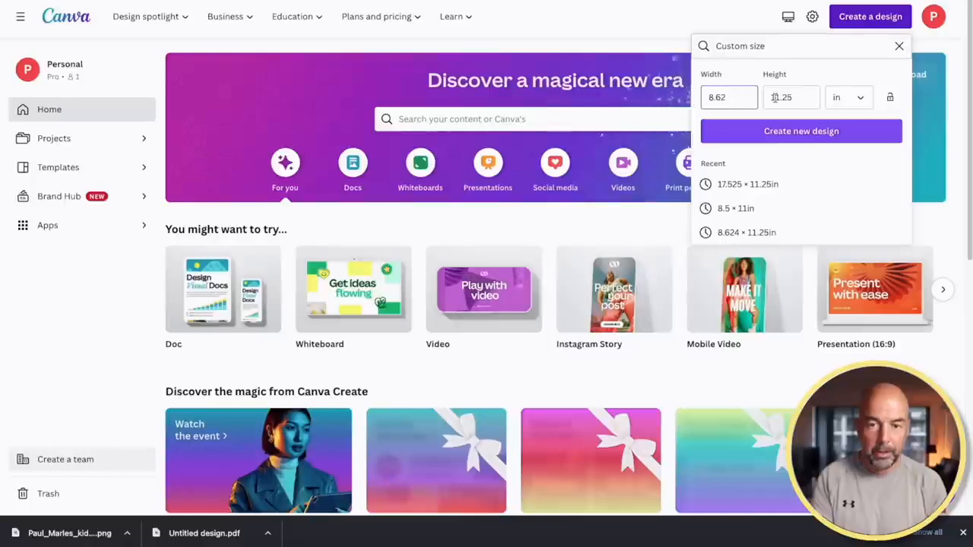
{"action": "left_click", "coordinate": [775, 98]}
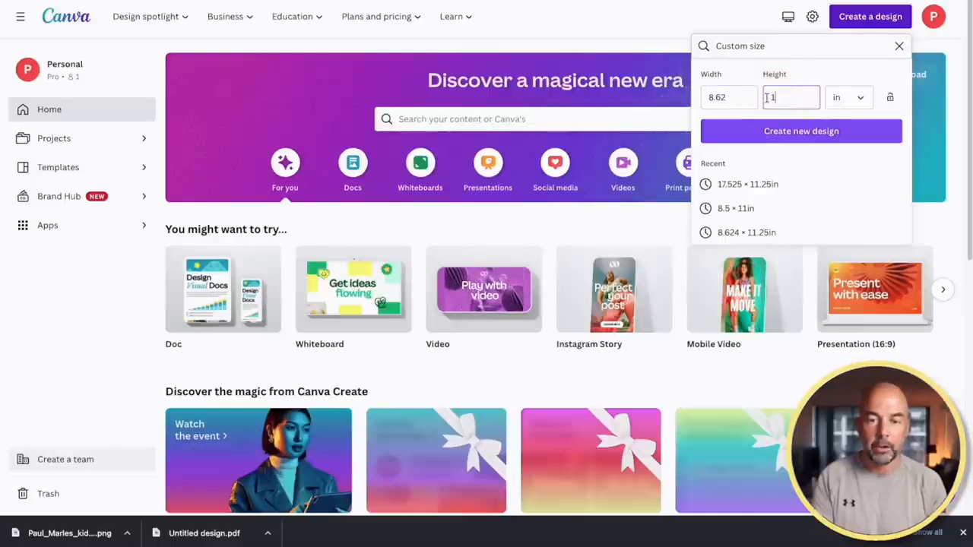
{"action": "type", "text": "1"}
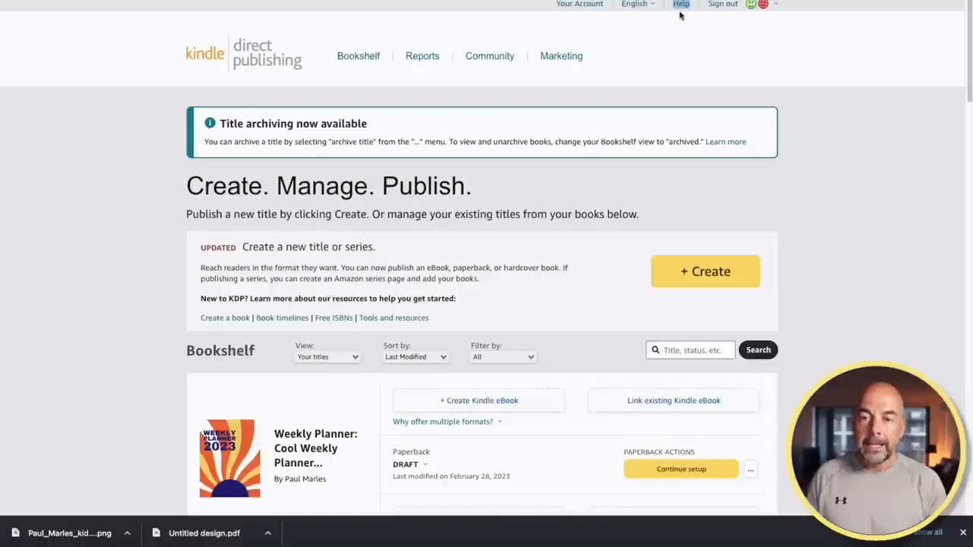
Navigate KDP Help to the paperback cover calculator and templates page
{"action": "left_click", "coordinate": [681, 6]}
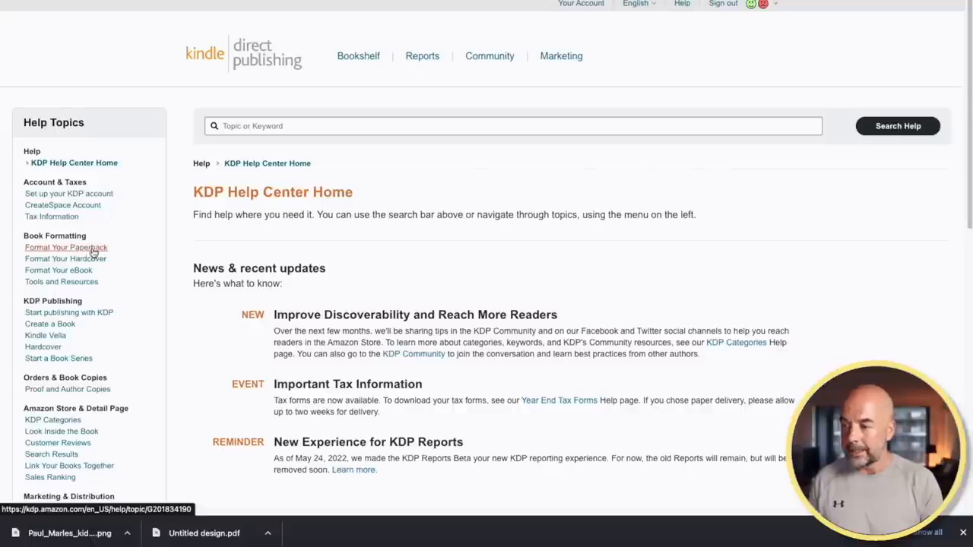
{"action": "left_click", "coordinate": [93, 250]}
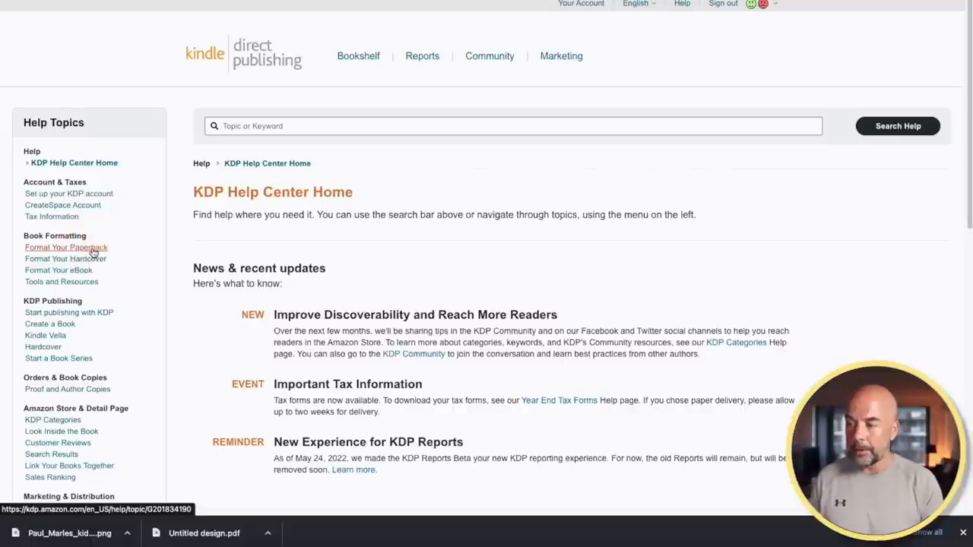
{"action": "scroll", "coordinate": [584, 269], "scroll_direction": "down", "scroll_amount": 5}
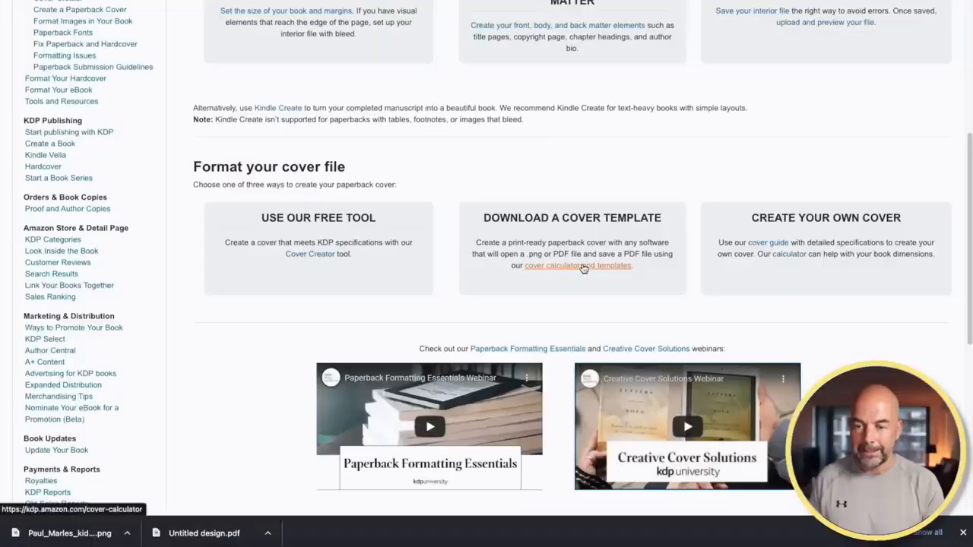
{"action": "left_click", "coordinate": [584, 266]}
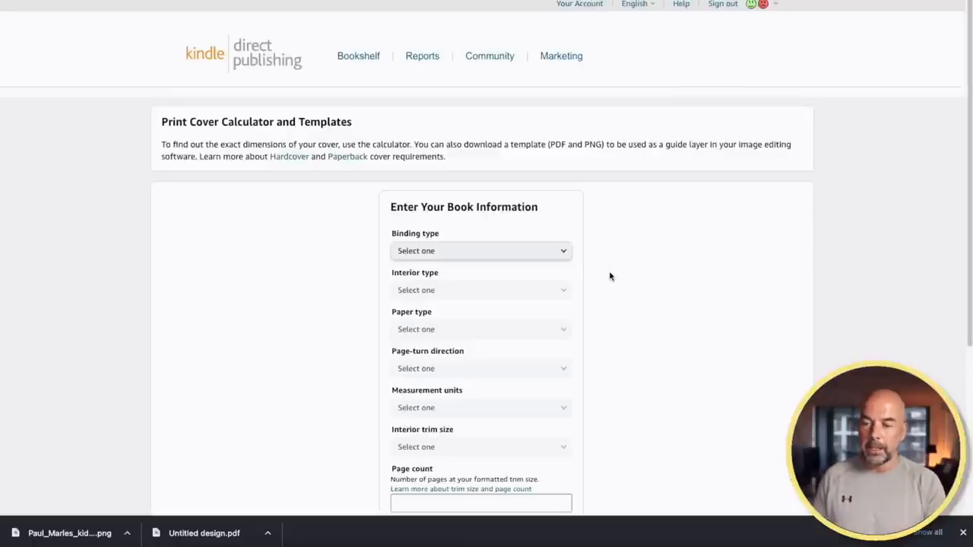
{"action": "scroll", "coordinate": [612, 280], "scroll_direction": "down", "scroll_amount": 1}
{"action": "left_click", "coordinate": [964, 536]}
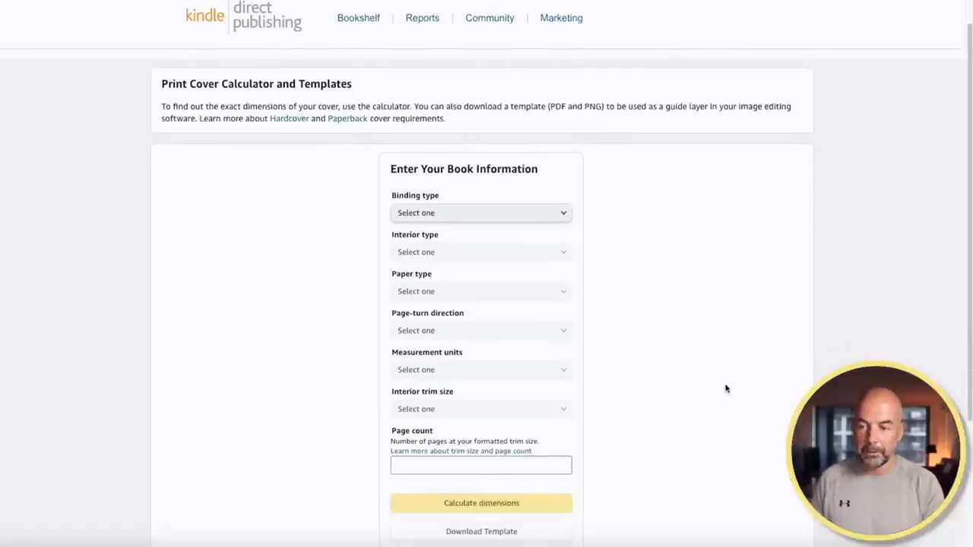
Choose Paperback, Black & white, White paper, Left to Right, Inches and 8.5 x 11 in trim
{"action": "left_click", "coordinate": [584, 103]}
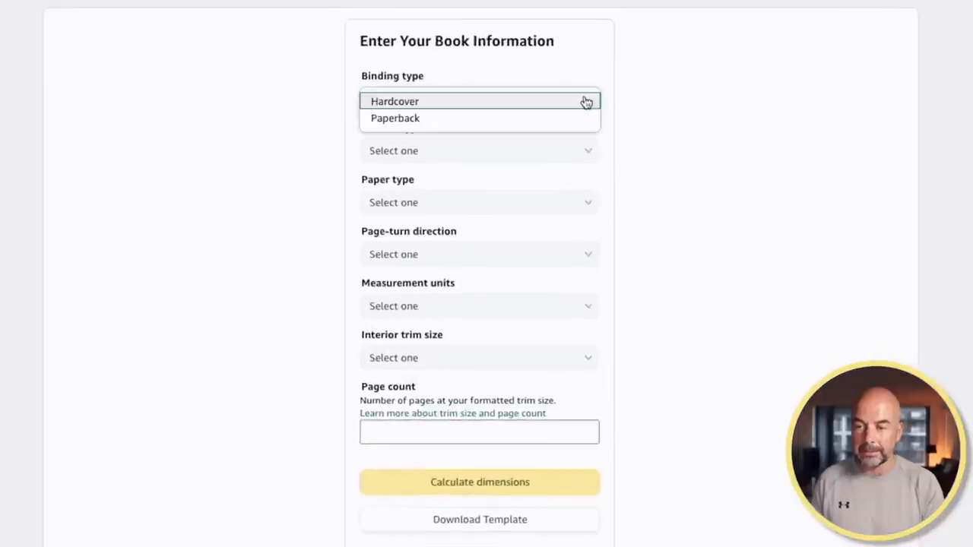
{"action": "left_click", "coordinate": [554, 121]}
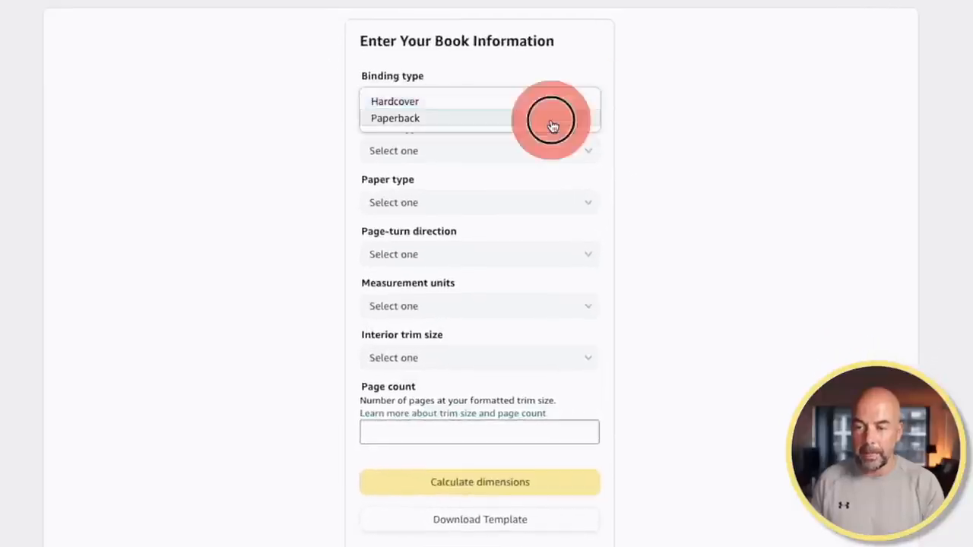
{"action": "left_click", "coordinate": [587, 155]}
{"action": "left_click", "coordinate": [496, 159]}
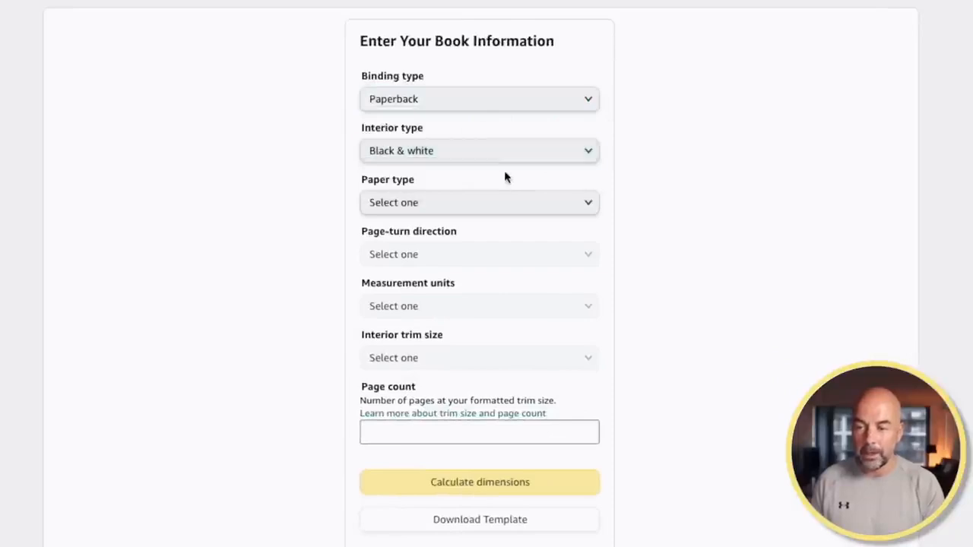
{"action": "left_click", "coordinate": [545, 205]}
{"action": "left_click", "coordinate": [500, 221]}
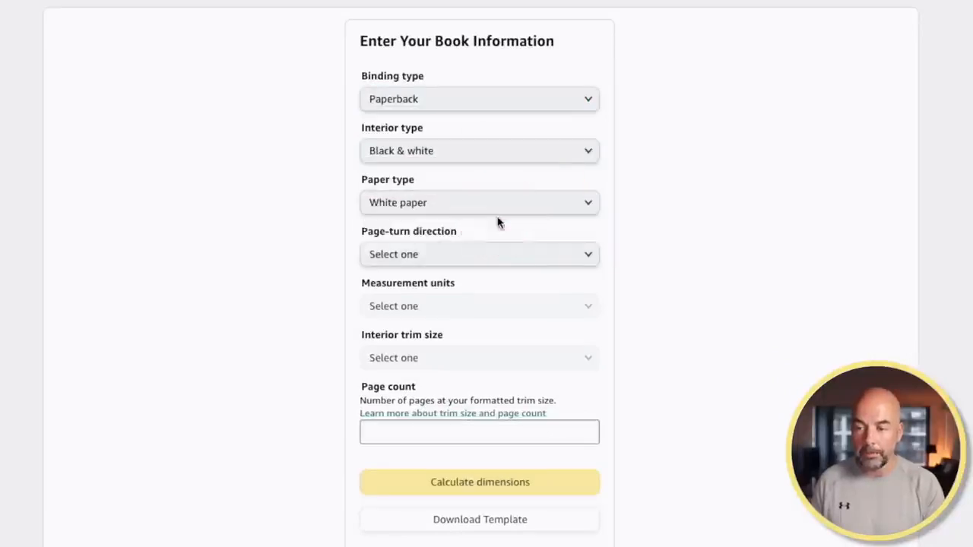
{"action": "left_click", "coordinate": [501, 257]}
{"action": "left_click", "coordinate": [495, 261]}
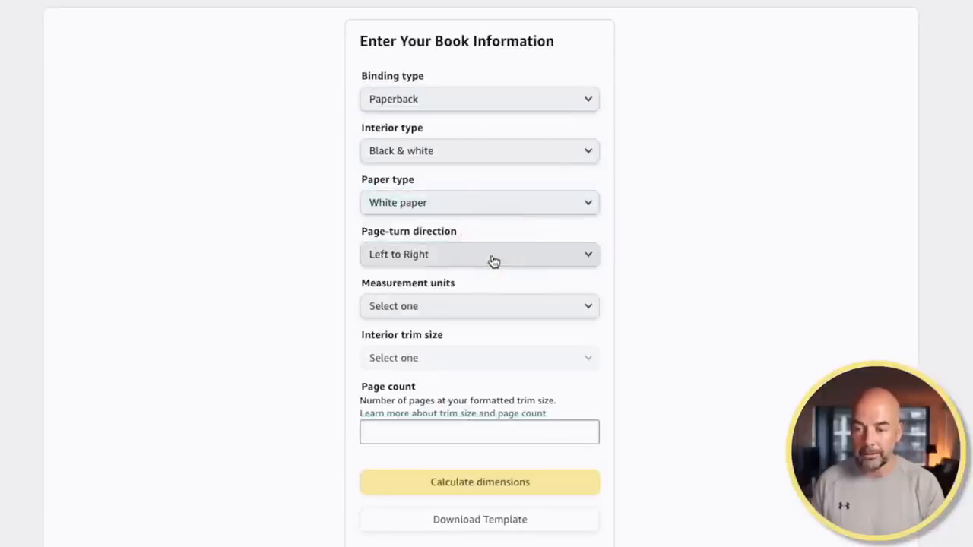
{"action": "left_click", "coordinate": [494, 310]}
{"action": "left_click", "coordinate": [494, 311]}
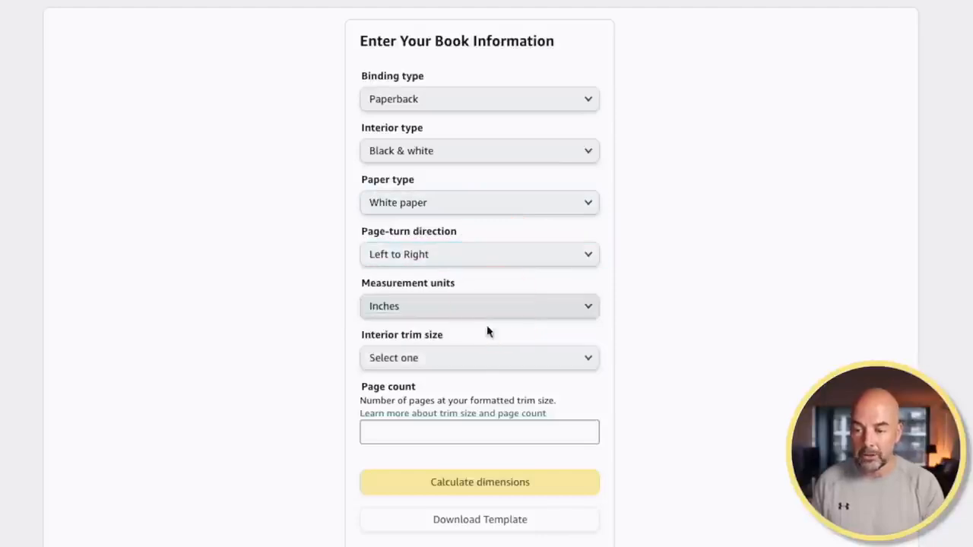
{"action": "left_click", "coordinate": [480, 364]}
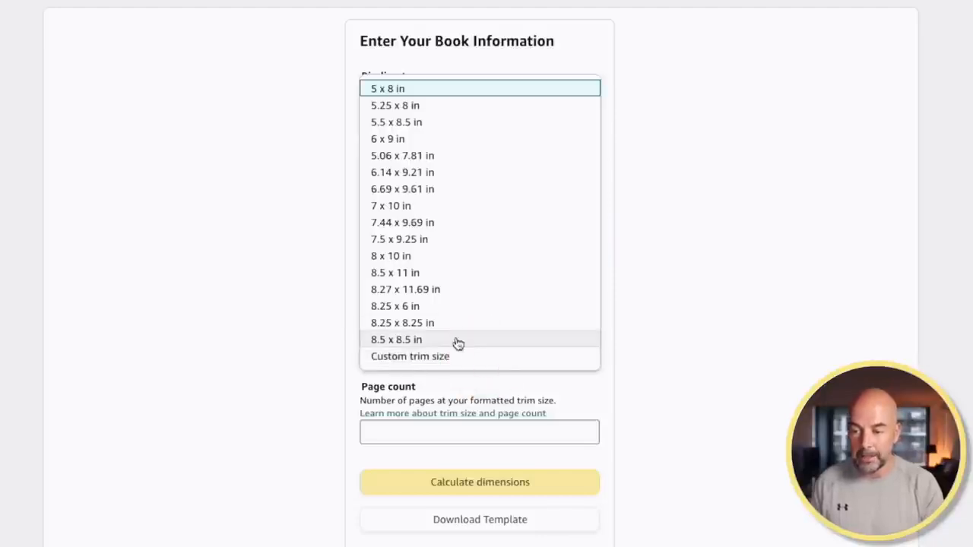
{"action": "left_click", "coordinate": [394, 274]}
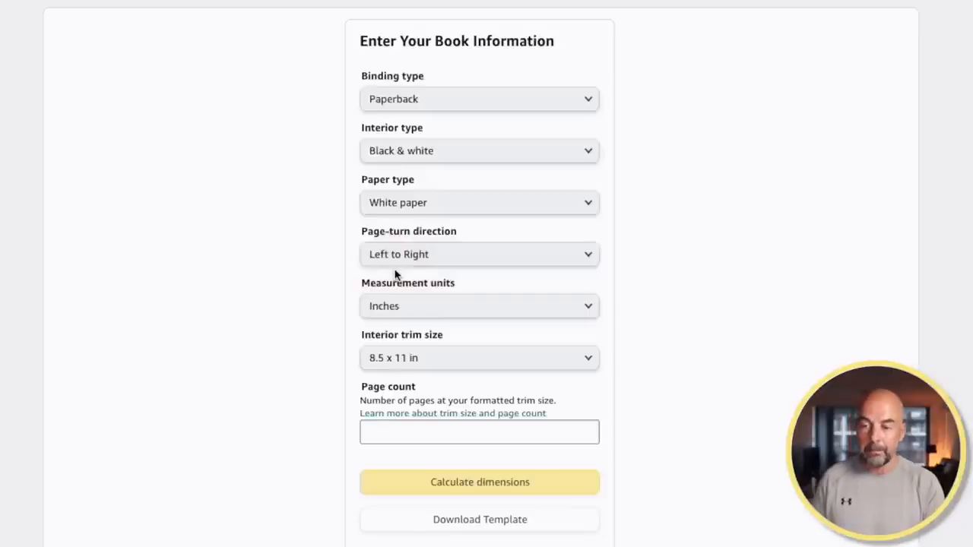
Enter 80 pages, calculate the 17.43 × 11.25 in cover, and download the template
{"action": "left_click", "coordinate": [428, 431]}
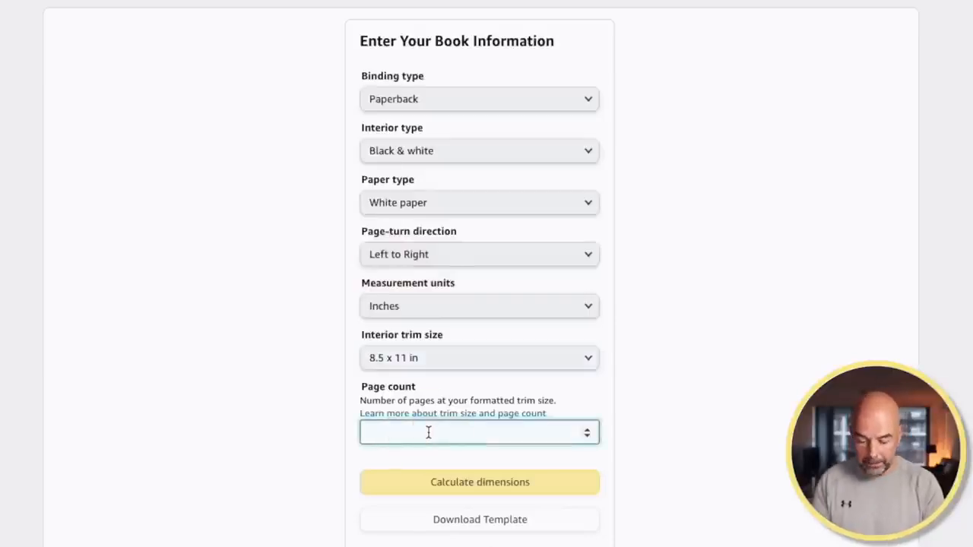
{"action": "left_click", "coordinate": [454, 486]}
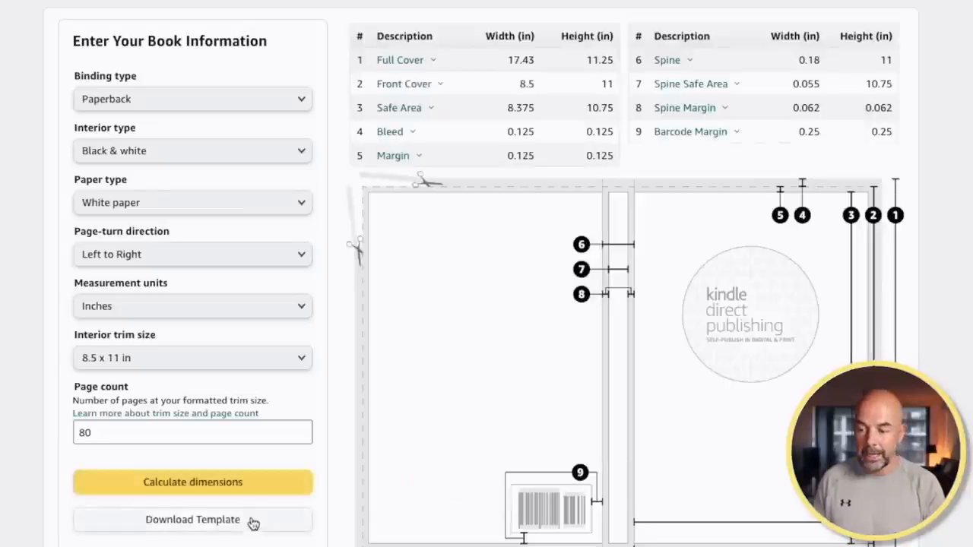
{"action": "left_click", "coordinate": [254, 527]}
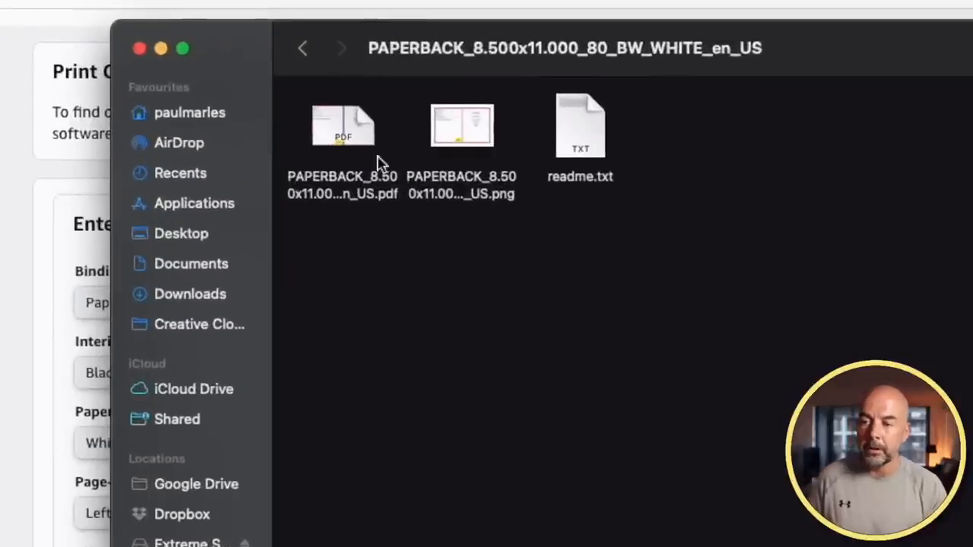
Open the PAPERBACK_8.500x11.000_80_BW_WHITE_en_US template PNG in Preview
{"action": "double_click", "coordinate": [466, 126]}
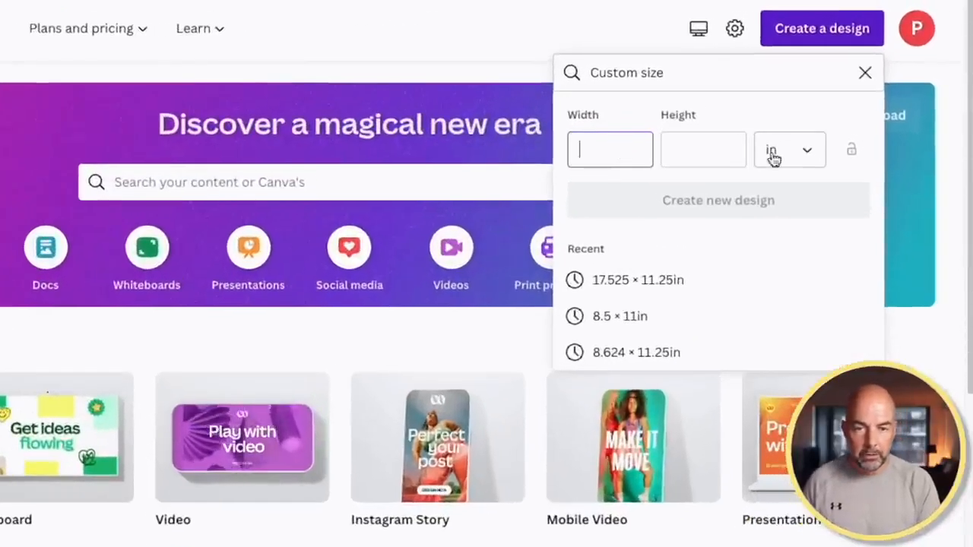
Create a custom 17.43 × 11.25 in Canva design
{"action": "left_click", "coordinate": [809, 153]}
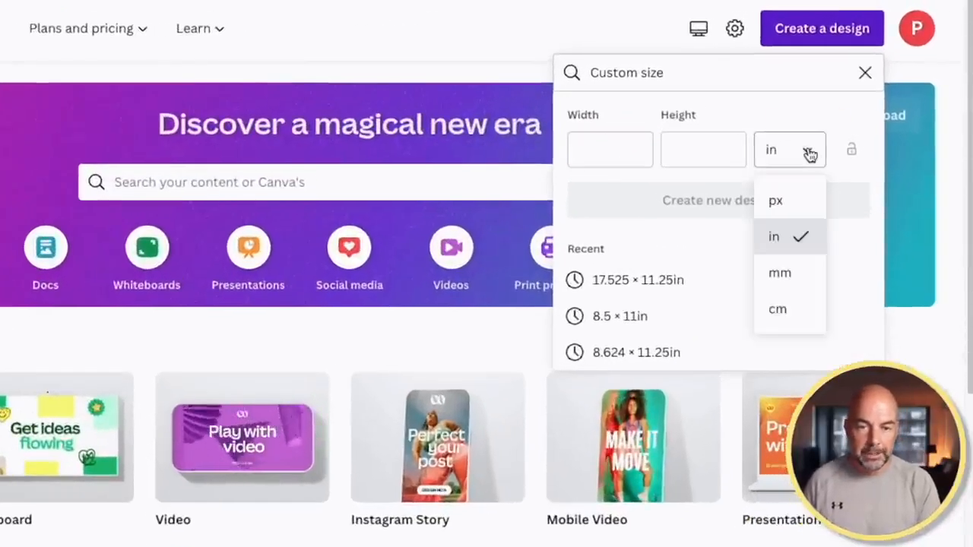
{"action": "left_click", "coordinate": [810, 154]}
{"action": "left_click", "coordinate": [617, 155]}
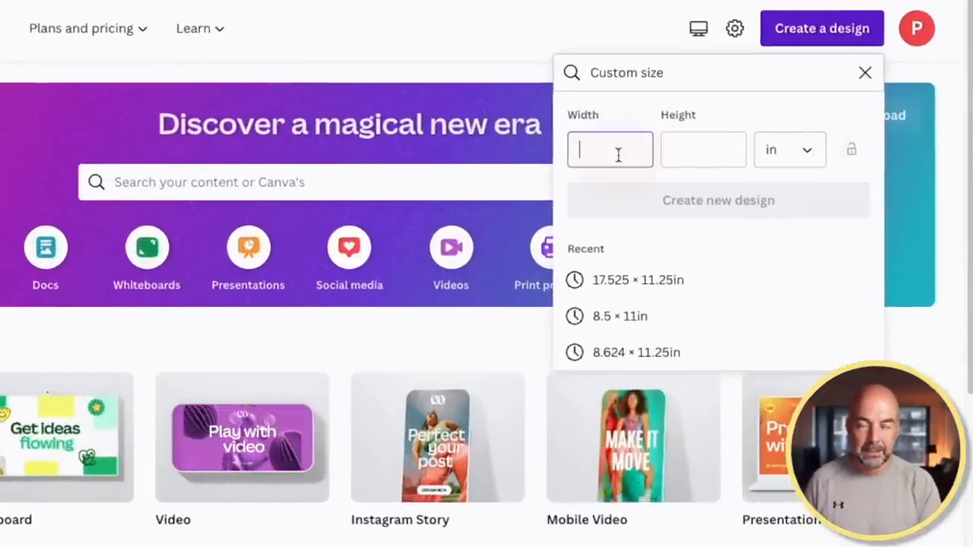
{"action": "type", "text": "17.43"}
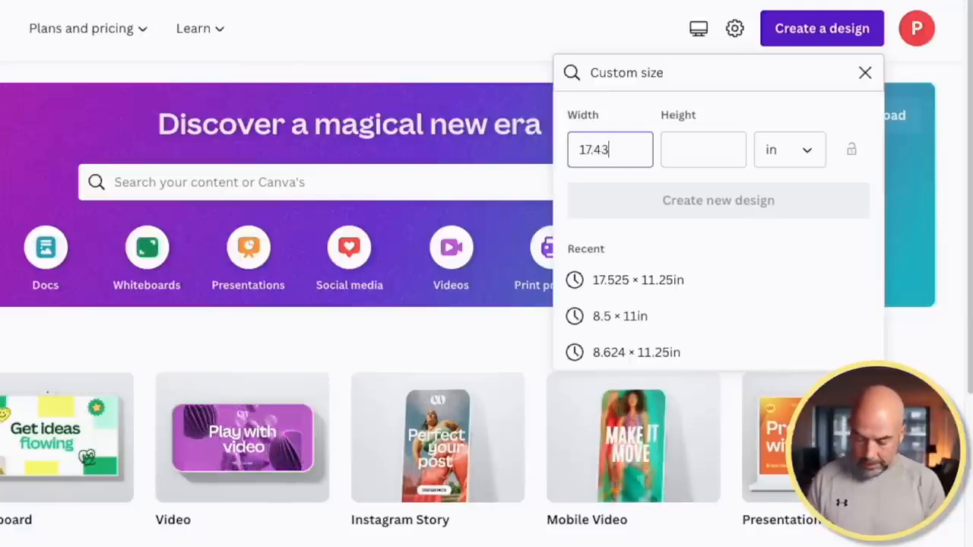
{"action": "key", "text": "Tab"}
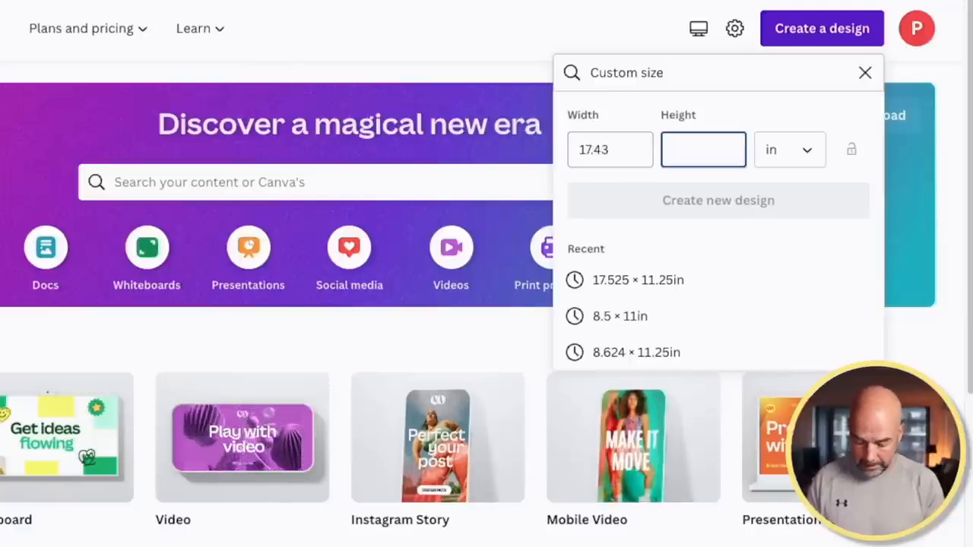
{"action": "type", "text": "11.25"}
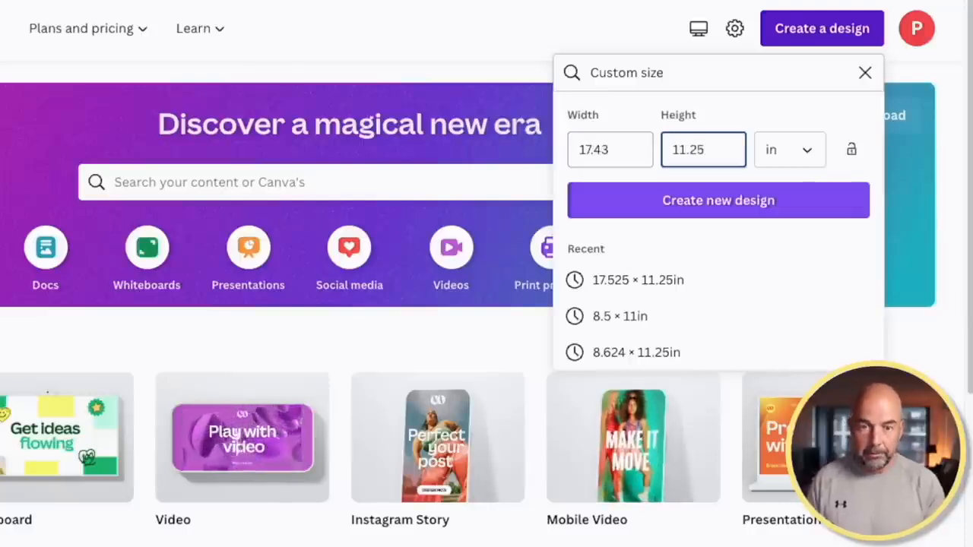
{"action": "scroll", "coordinate": [277, 304], "scroll_direction": "down", "scroll_amount": 1}
{"action": "left_click", "coordinate": [659, 201]}
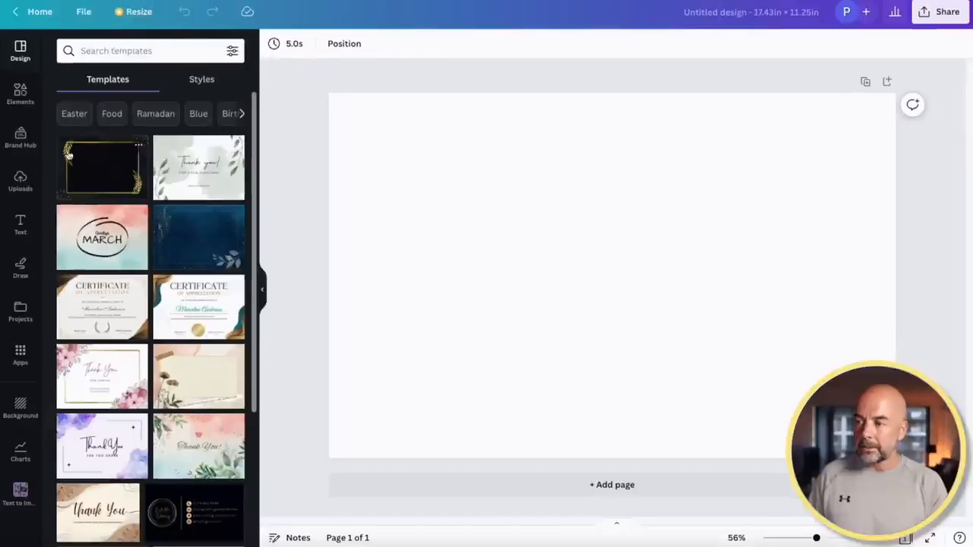
Upload PAPERBACK_8.50x11.00_US.png and resize it to fill the page
{"action": "left_click", "coordinate": [27, 184]}
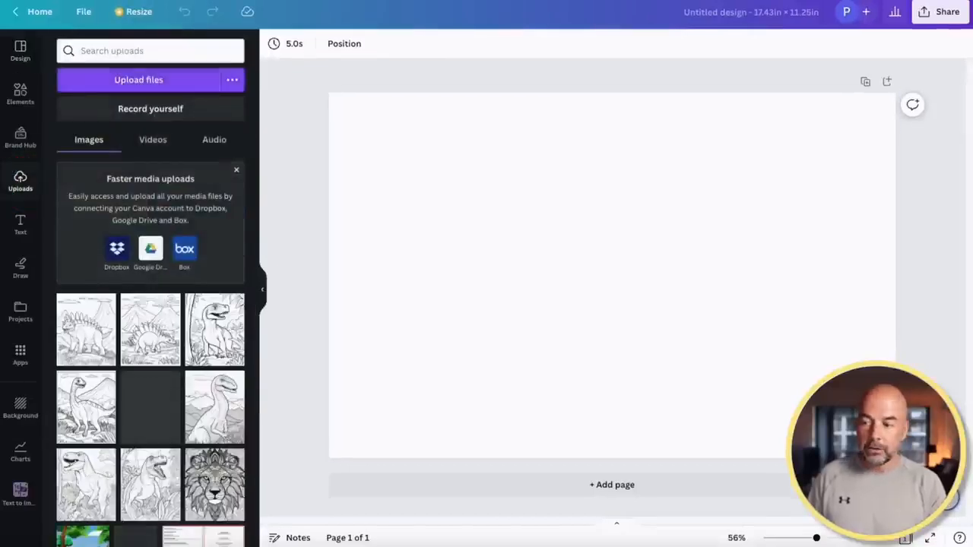
{"action": "left_click_drag", "start_coordinate": [267, 189], "coordinate": [146, 252]}
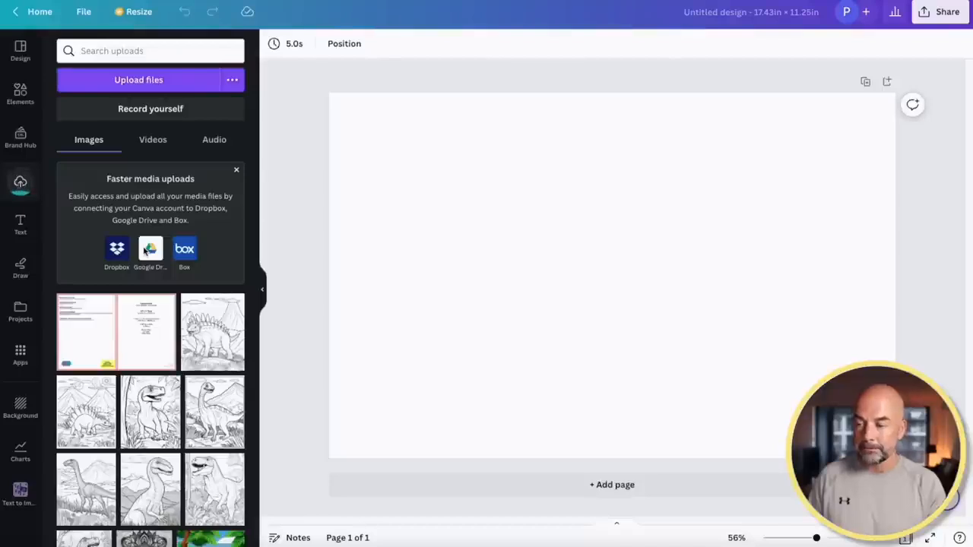
{"action": "left_click", "coordinate": [140, 328]}
{"action": "left_click_drag", "start_coordinate": [695, 327], "coordinate": [634, 287]}
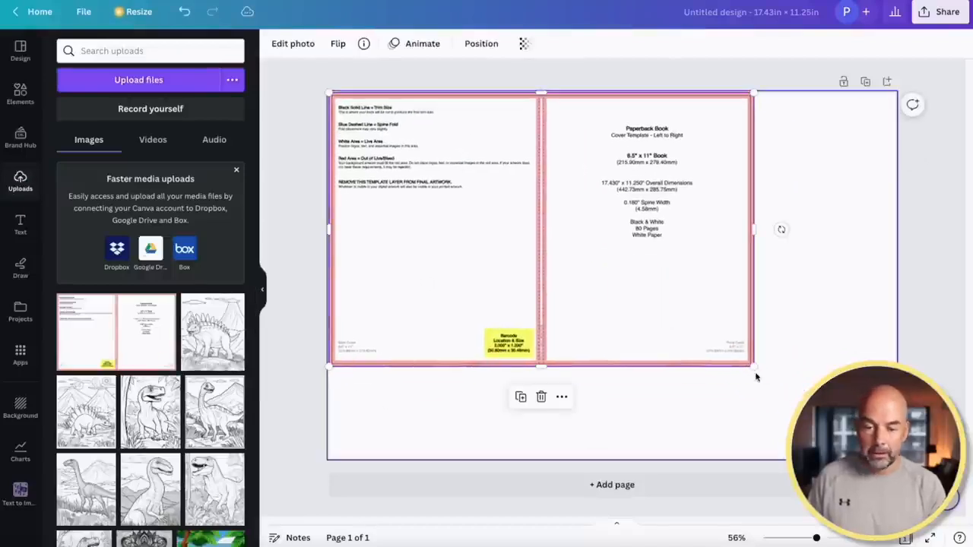
{"action": "left_click_drag", "start_coordinate": [756, 368], "coordinate": [896, 458]}
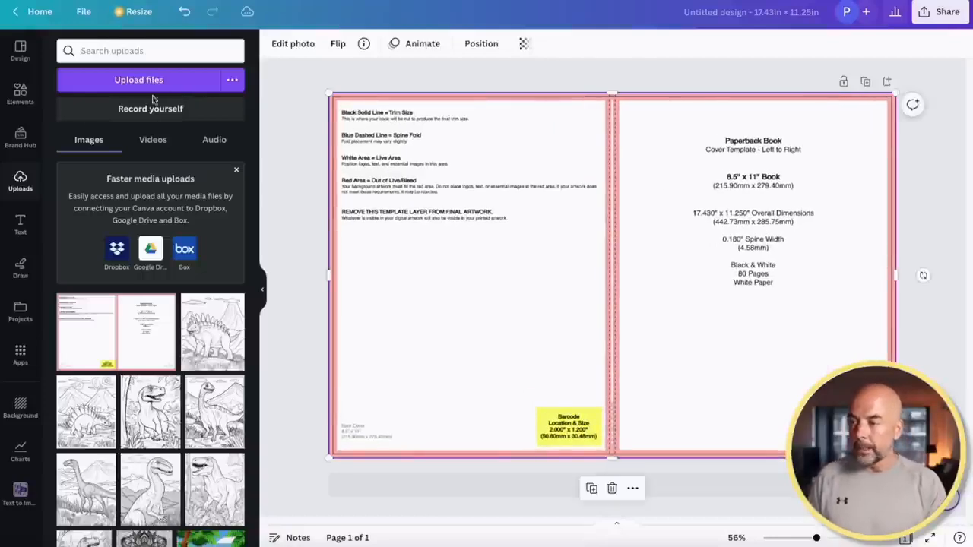
Add a square shape from Lines & Shapes and colour it black
{"action": "left_click", "coordinate": [20, 92]}
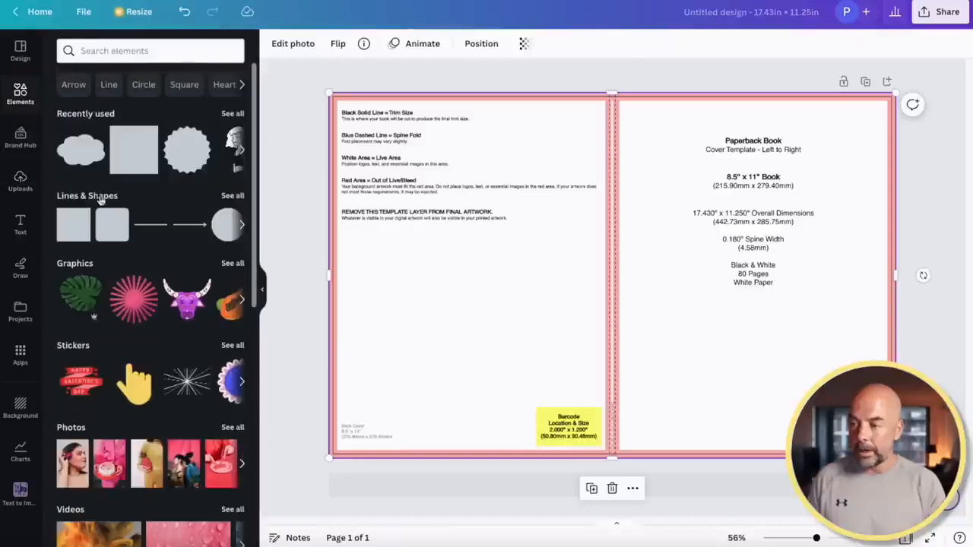
{"action": "left_click", "coordinate": [234, 197]}
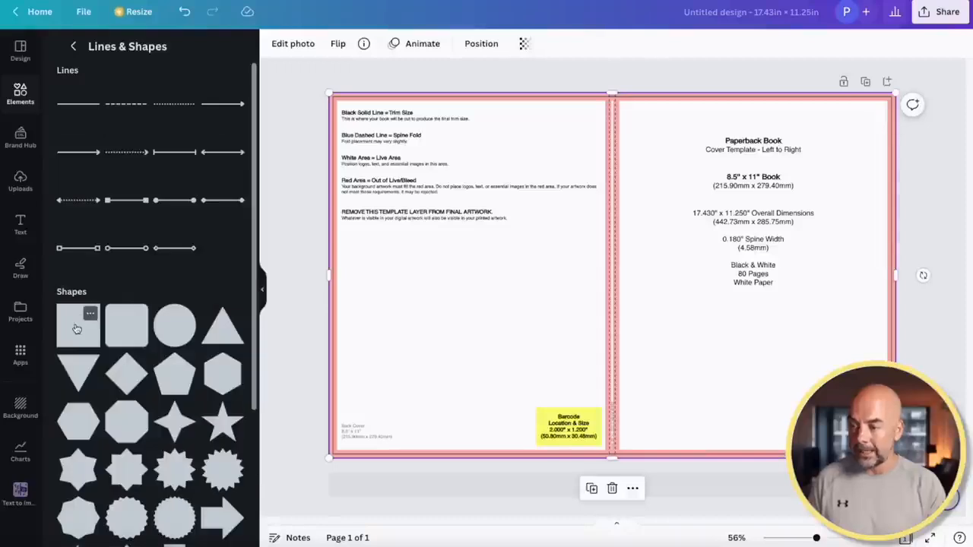
{"action": "left_click", "coordinate": [76, 328]}
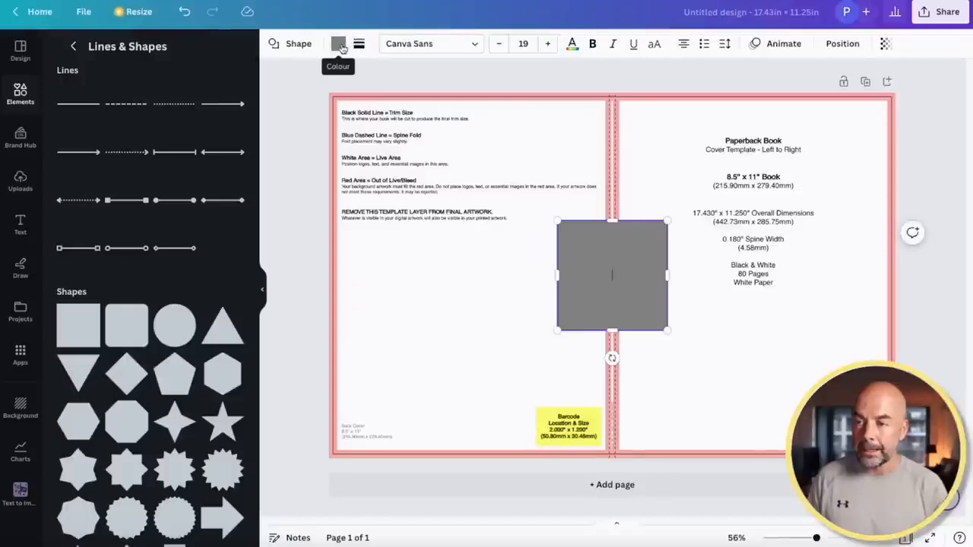
{"action": "left_click", "coordinate": [339, 44]}
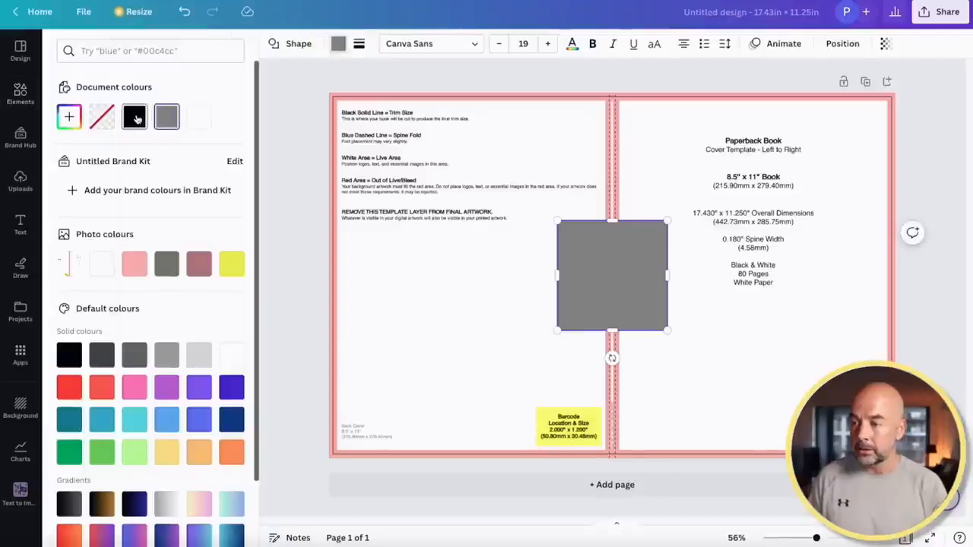
{"action": "left_click", "coordinate": [135, 117]}
{"action": "left_click", "coordinate": [626, 291]}
Move the black square to the top-left and stretch it over the back cover to the spine
{"action": "left_click_drag", "start_coordinate": [628, 292], "coordinate": [407, 162]}
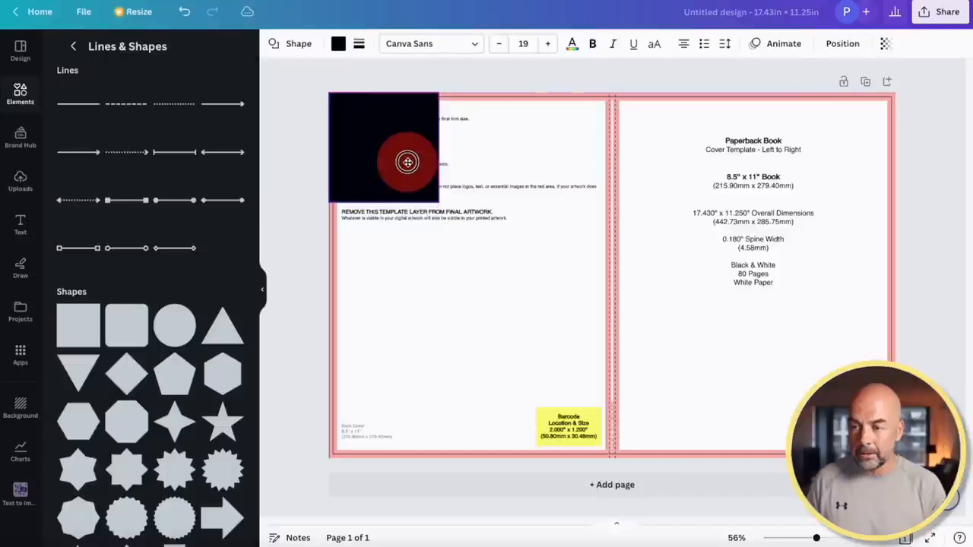
{"action": "left_click_drag", "start_coordinate": [438, 203], "coordinate": [590, 457]}
{"action": "left_click_drag", "start_coordinate": [586, 275], "coordinate": [604, 274]}
{"action": "scroll", "coordinate": [603, 275], "scroll_direction": "up", "scroll_amount": 10}
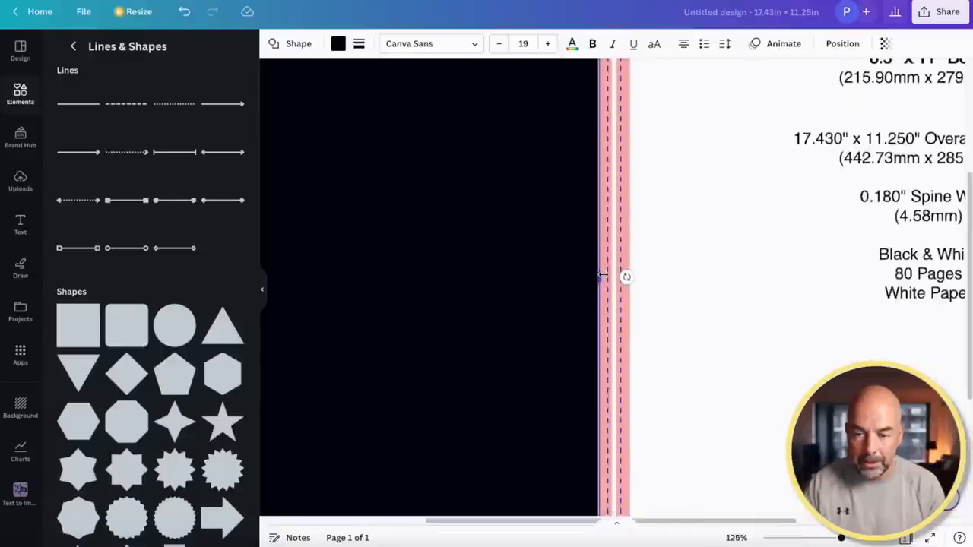
{"action": "scroll", "coordinate": [603, 276], "scroll_direction": "up", "scroll_amount": 2}
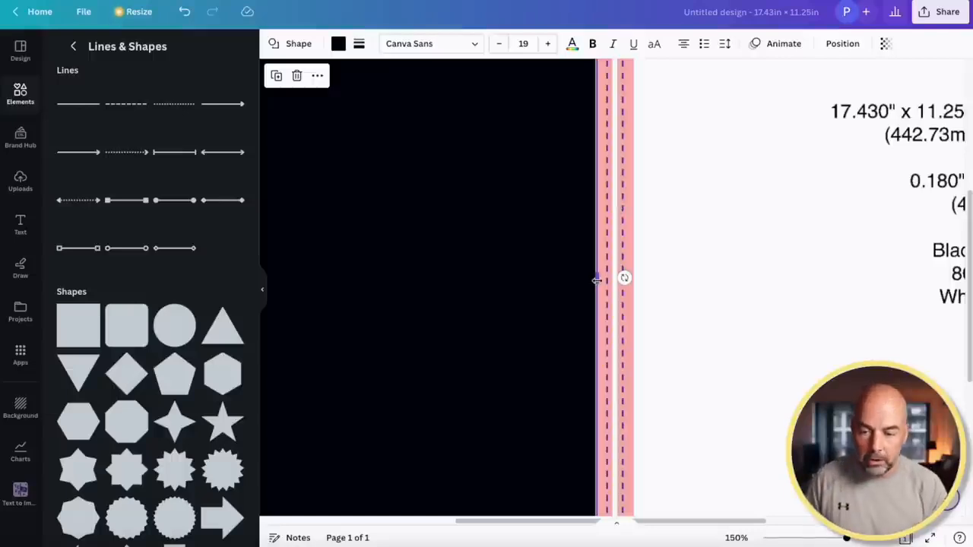
{"action": "left_click_drag", "start_coordinate": [598, 279], "coordinate": [624, 281]}
{"action": "scroll", "coordinate": [702, 282], "scroll_direction": "down", "scroll_amount": 5}
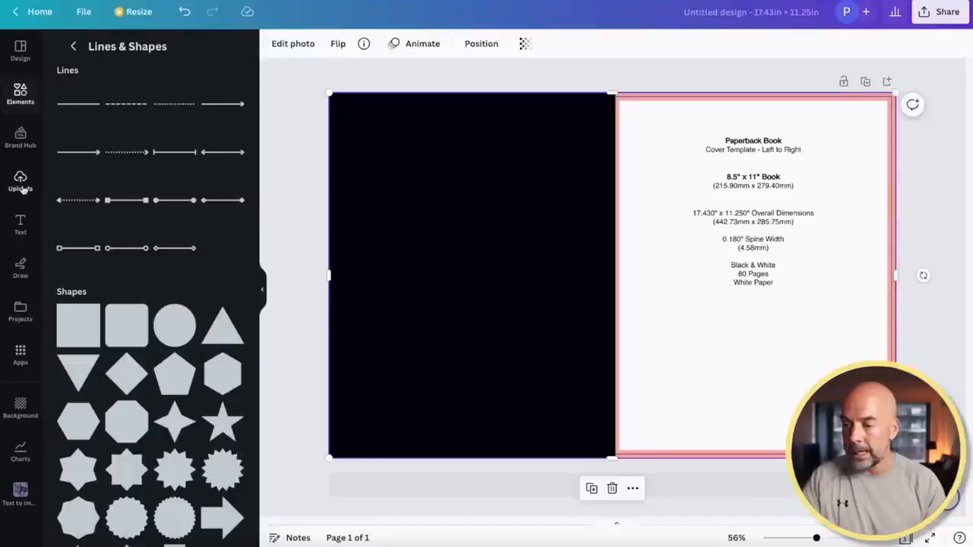
Upload the cartoon T-rex jungle illustration to Canva's Uploads
{"action": "left_click", "coordinate": [21, 183]}
{"action": "left_click_drag", "start_coordinate": [616, 525], "coordinate": [152, 277]}
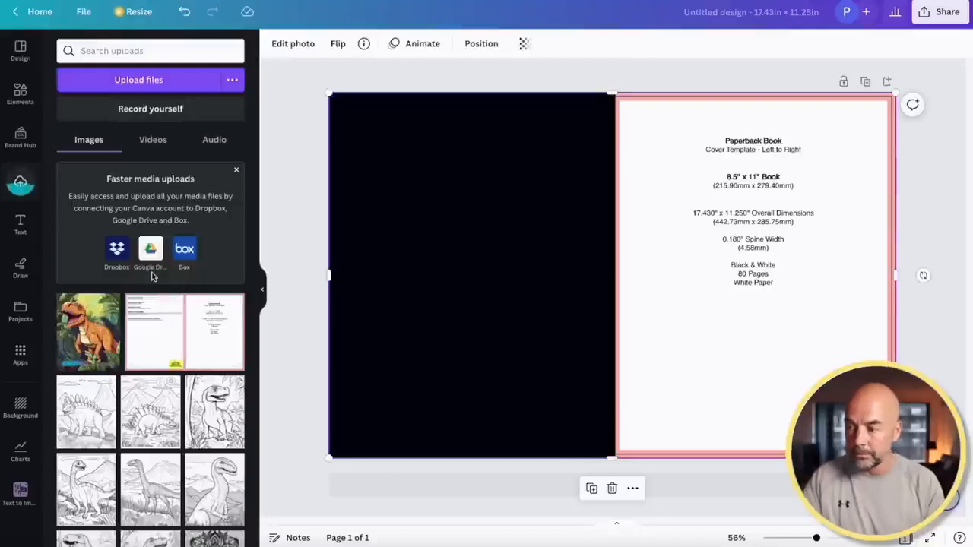
Add the dinosaur illustration to the page and flip it horizontally to face right
{"action": "left_click", "coordinate": [88, 331]}
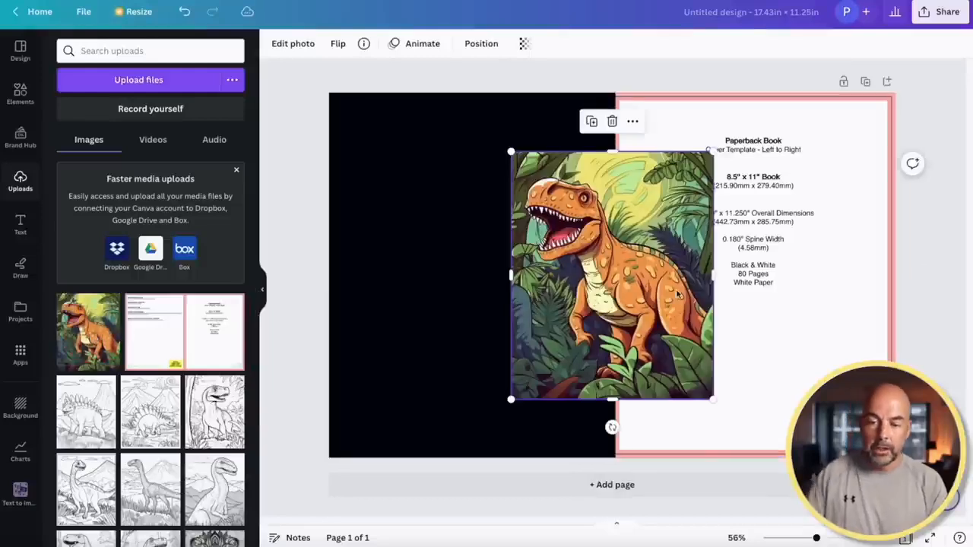
{"action": "left_click_drag", "start_coordinate": [643, 300], "coordinate": [747, 276]}
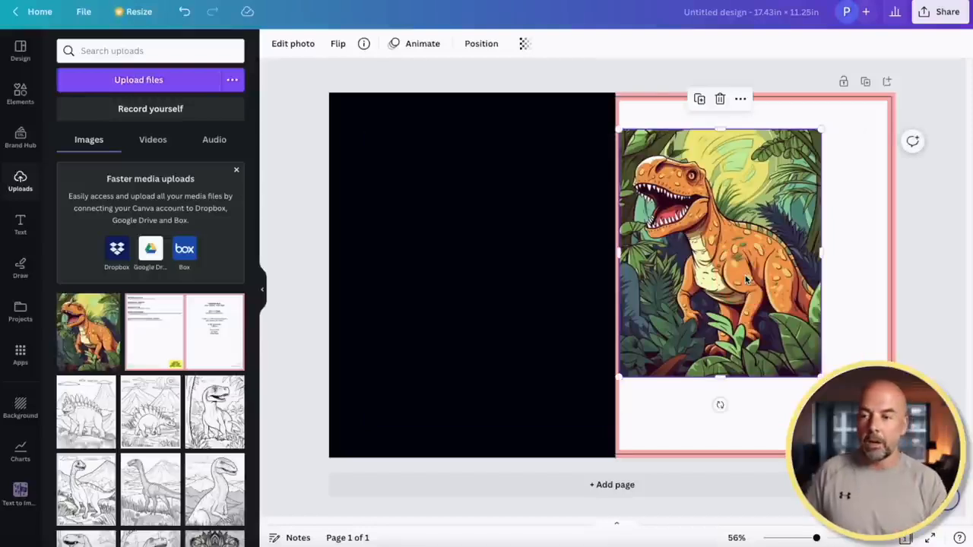
{"action": "left_click", "coordinate": [338, 45]}
{"action": "left_click", "coordinate": [338, 44]}
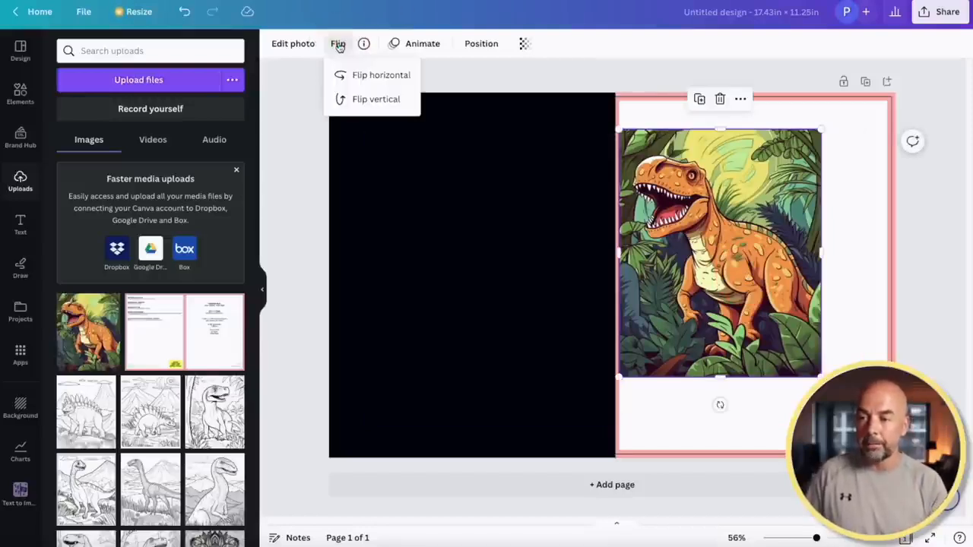
{"action": "left_click", "coordinate": [371, 75]}
Move the dinosaur to the front cover and enlarge it to fill that half
{"action": "left_click_drag", "start_coordinate": [765, 302], "coordinate": [838, 262]}
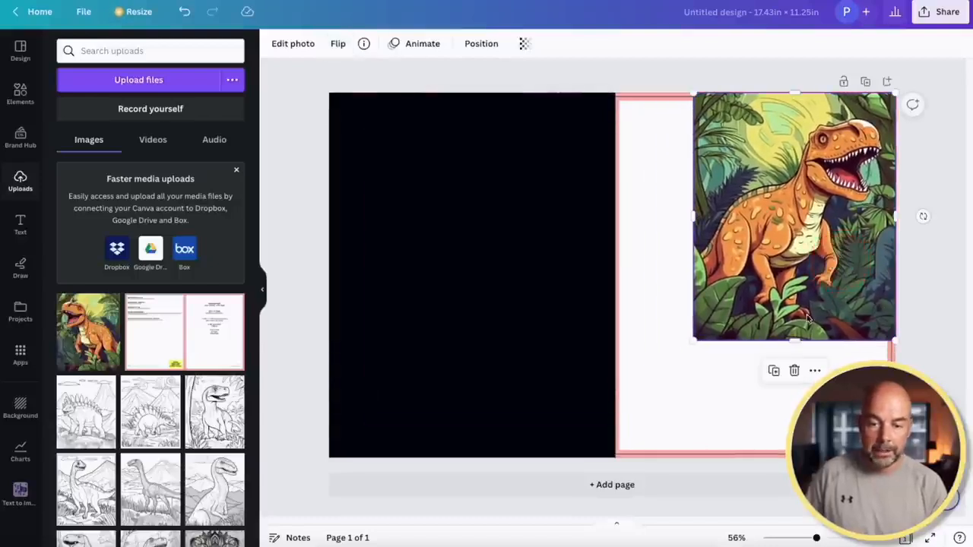
{"action": "left_click_drag", "start_coordinate": [693, 342], "coordinate": [583, 463]}
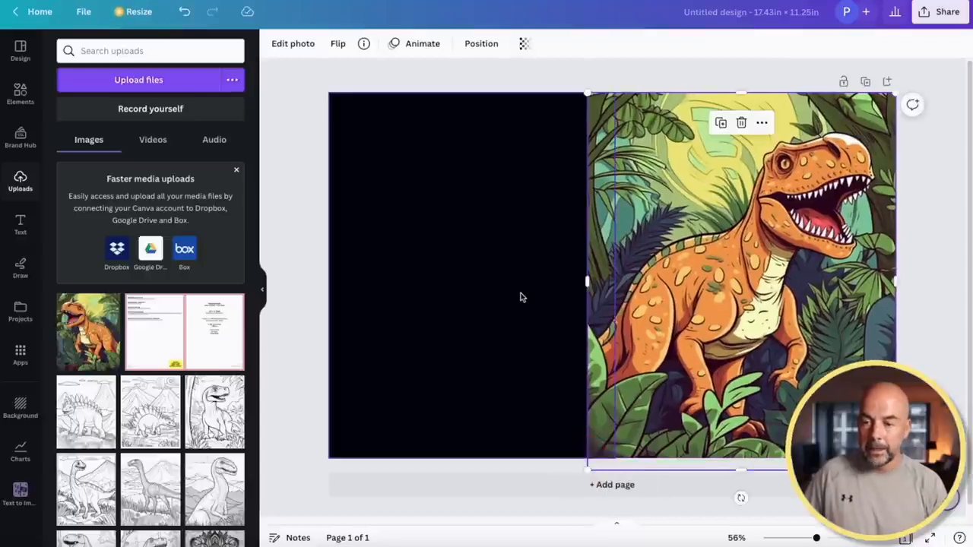
{"action": "left_click", "coordinate": [515, 295]}
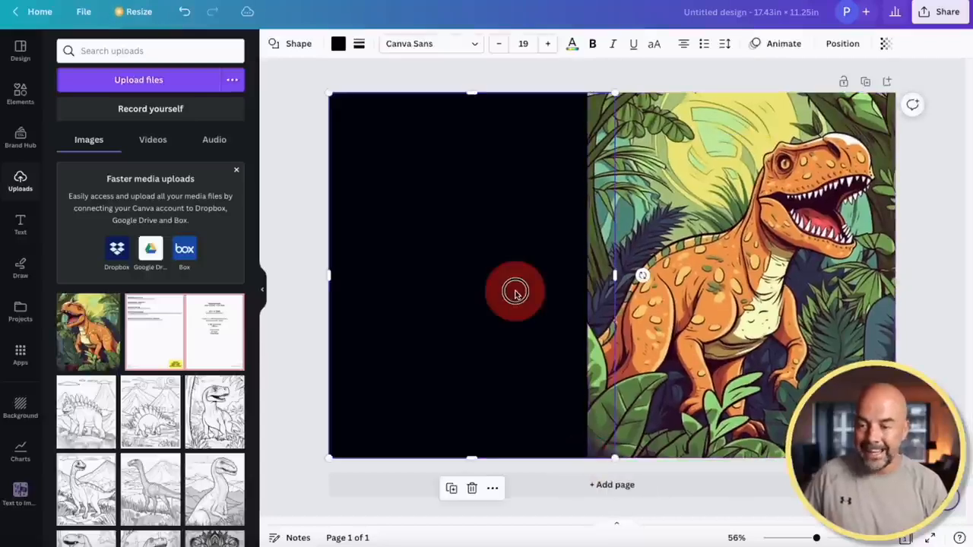
Bring the black rectangle forward over the dinosaur, then fine-tune the dinosaur's size at the spine
{"action": "left_click", "coordinate": [842, 44]}
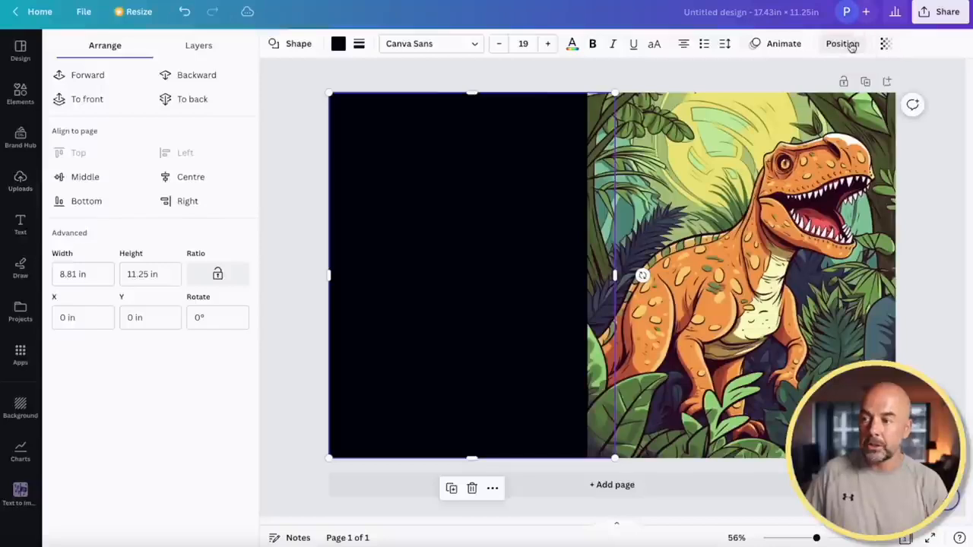
{"action": "left_click", "coordinate": [91, 75]}
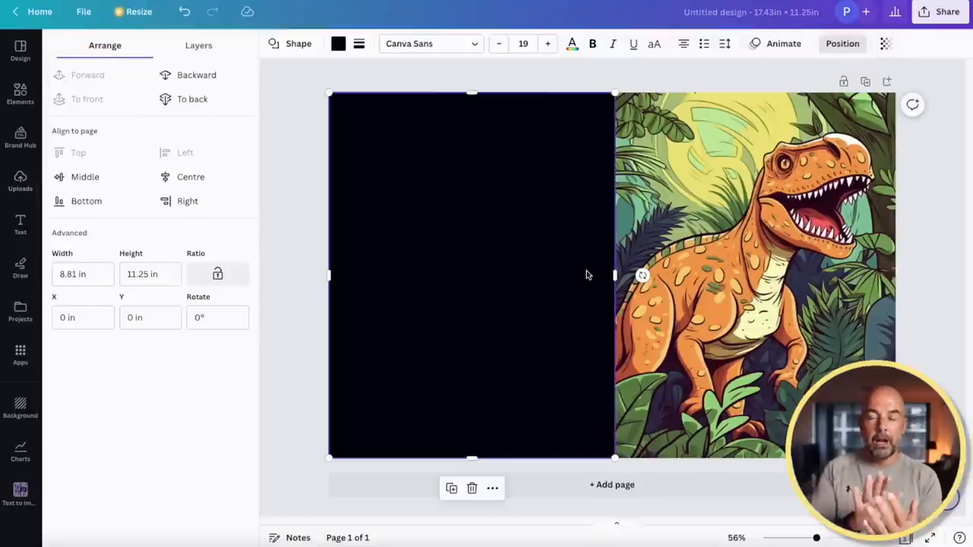
{"action": "left_click", "coordinate": [753, 366]}
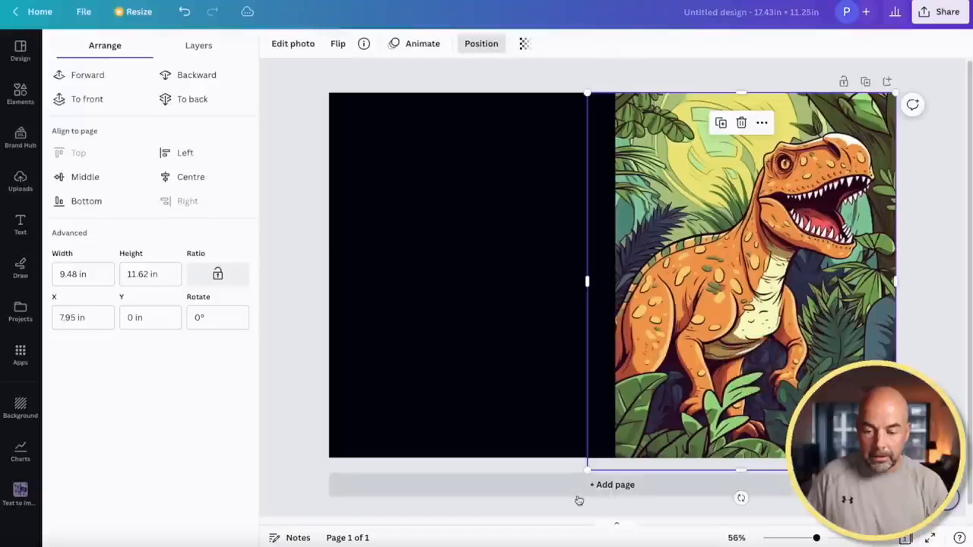
{"action": "left_click", "coordinate": [587, 470]}
{"action": "mouse_move", "coordinate": [600, 460]}
{"action": "left_mouse_down"}
{"action": "mouse_move", "coordinate": [583, 469]}
{"action": "mouse_move", "coordinate": [595, 467]}
{"action": "left_mouse_up"}
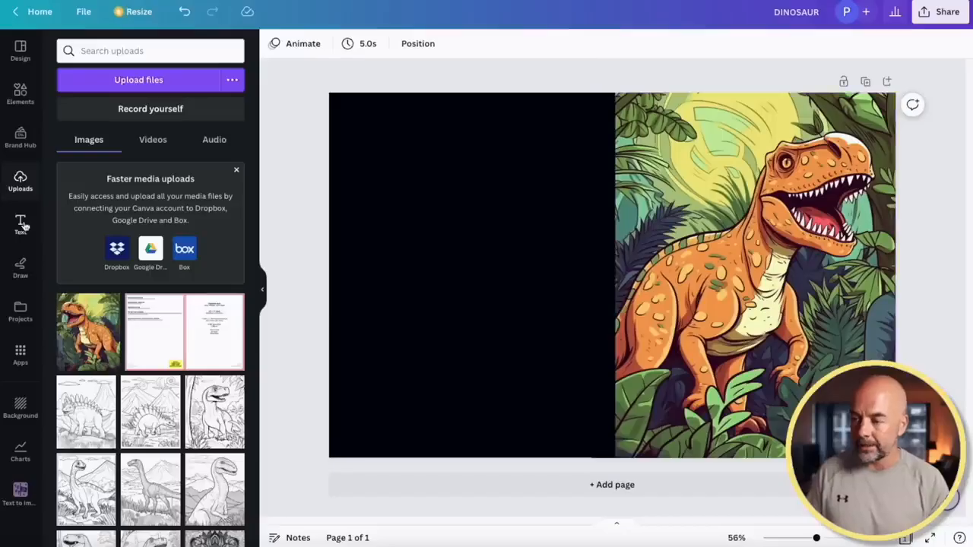
Add a subheading reading DINOSAUR at the top of the front cover and select its text
{"action": "left_click", "coordinate": [22, 223]}
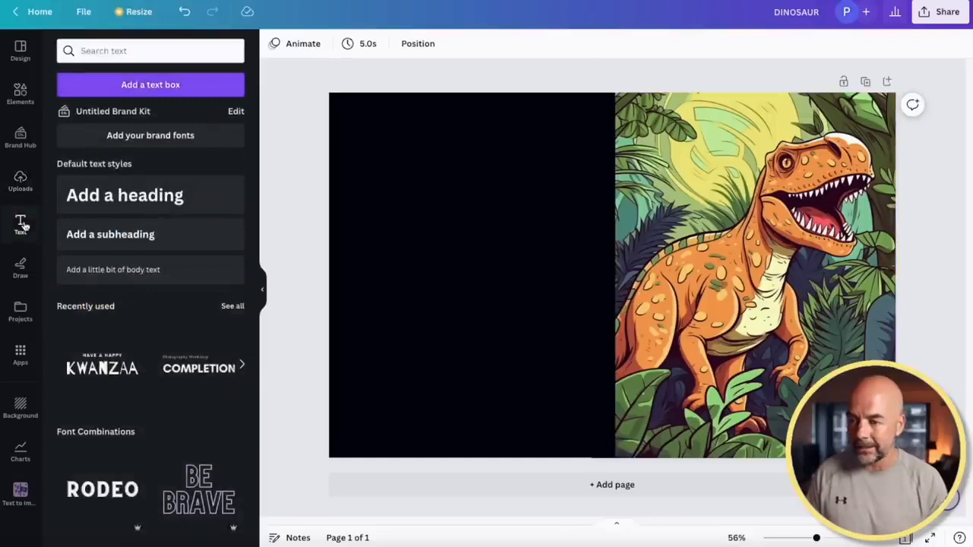
{"action": "left_click", "coordinate": [126, 242]}
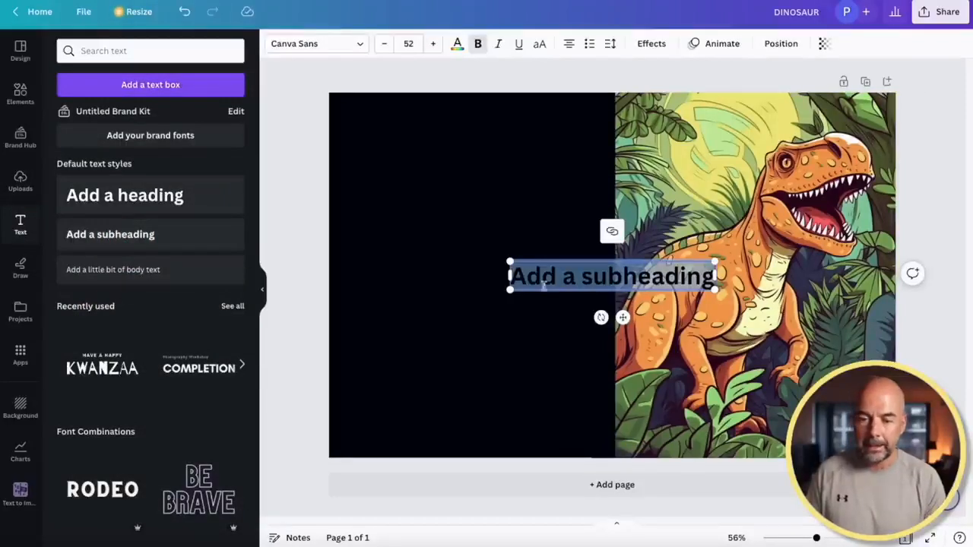
{"action": "left_click_drag", "start_coordinate": [623, 317], "coordinate": [768, 170]}
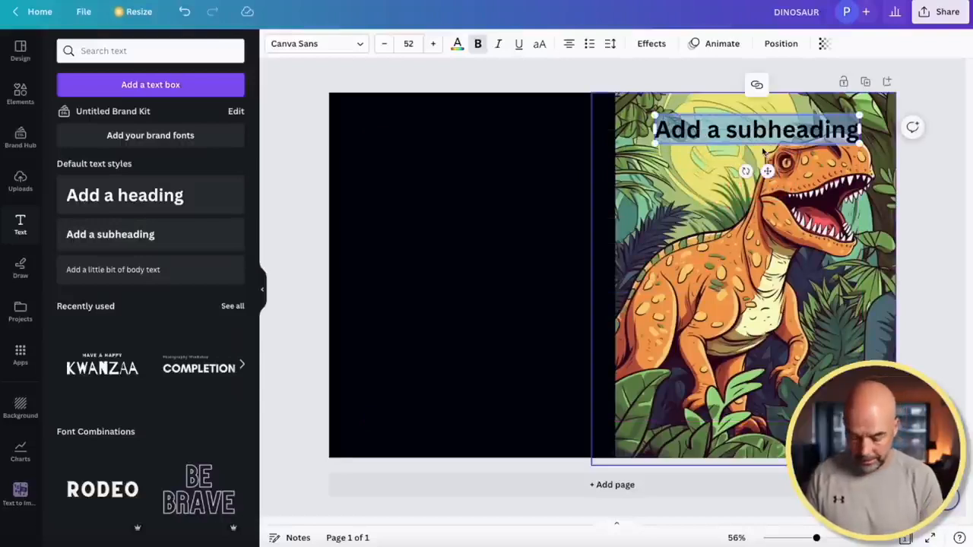
{"action": "type", "text": "DINOSAUR"}
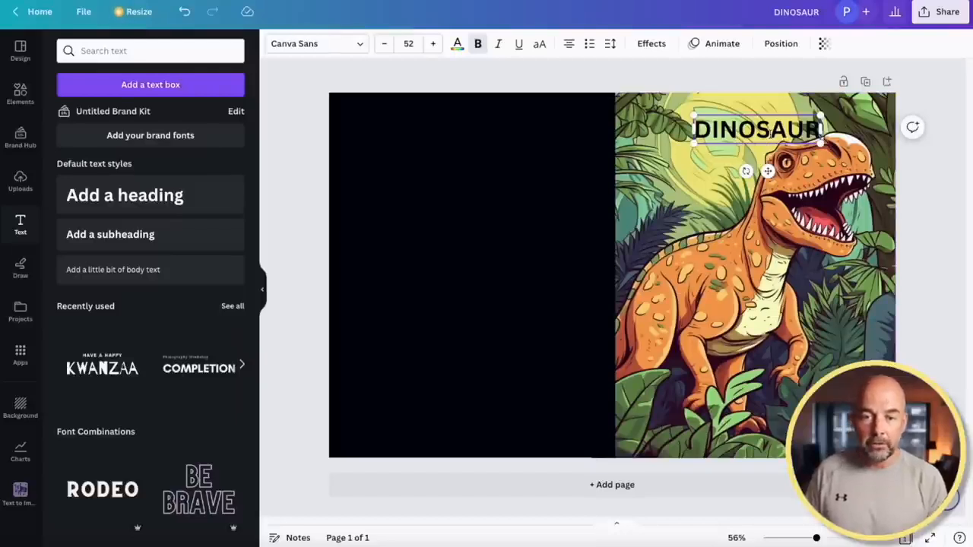
{"action": "double_click", "coordinate": [771, 134]}
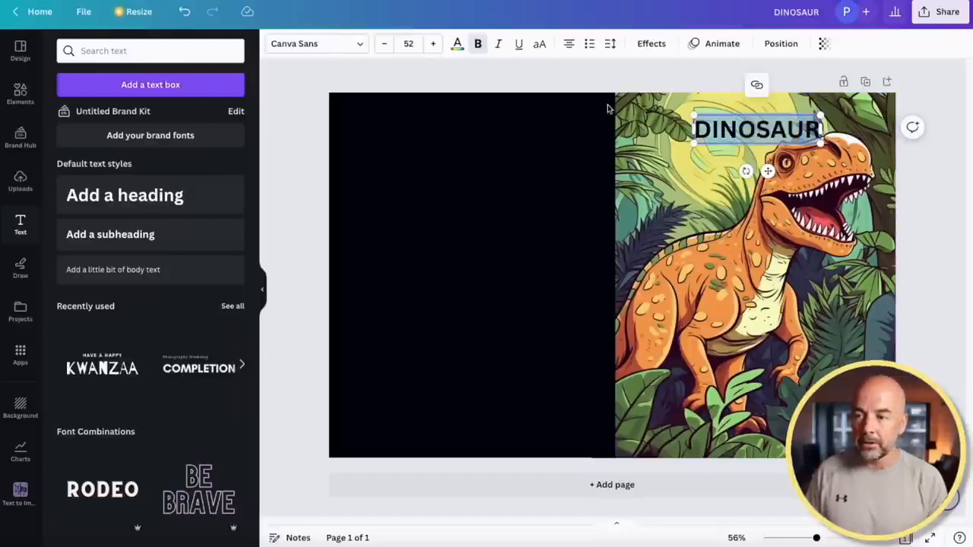
{"action": "left_click", "coordinate": [362, 45]}
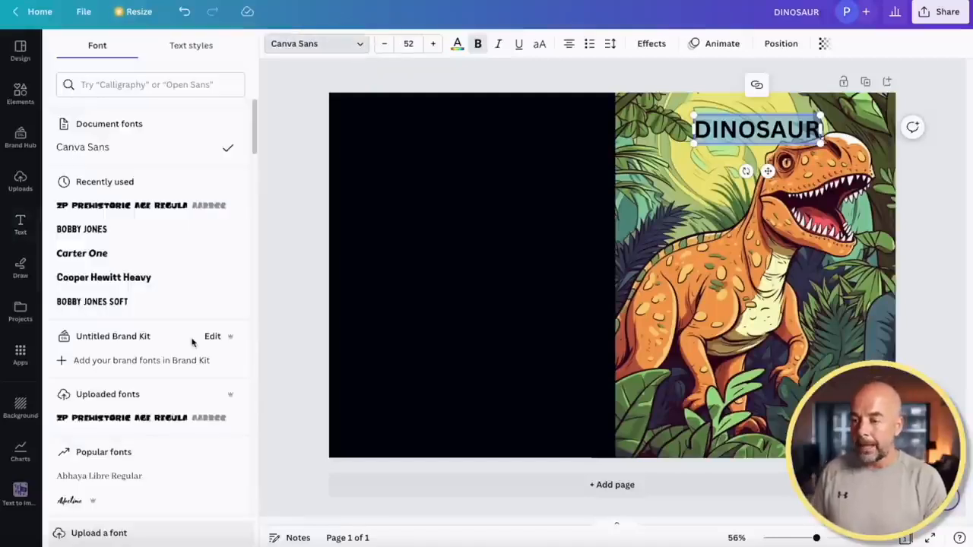
Apply the ZP Prehistoric Age font to DINOSAUR and enlarge it to 112 pt across the top
{"action": "scroll", "coordinate": [191, 345], "scroll_direction": "down", "scroll_amount": 10}
{"action": "scroll", "coordinate": [190, 348], "scroll_direction": "down", "scroll_amount": 15}
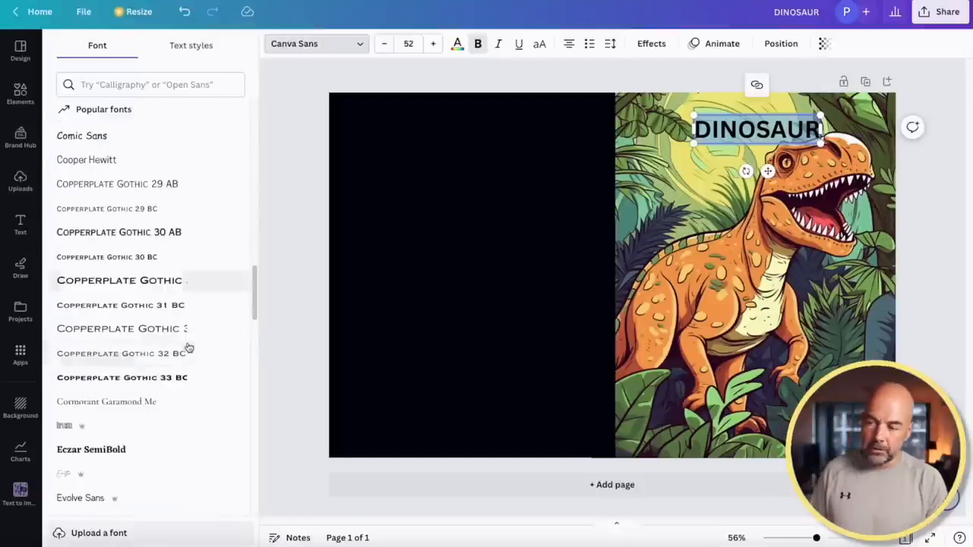
{"action": "scroll", "coordinate": [188, 346], "scroll_direction": "up", "scroll_amount": 5}
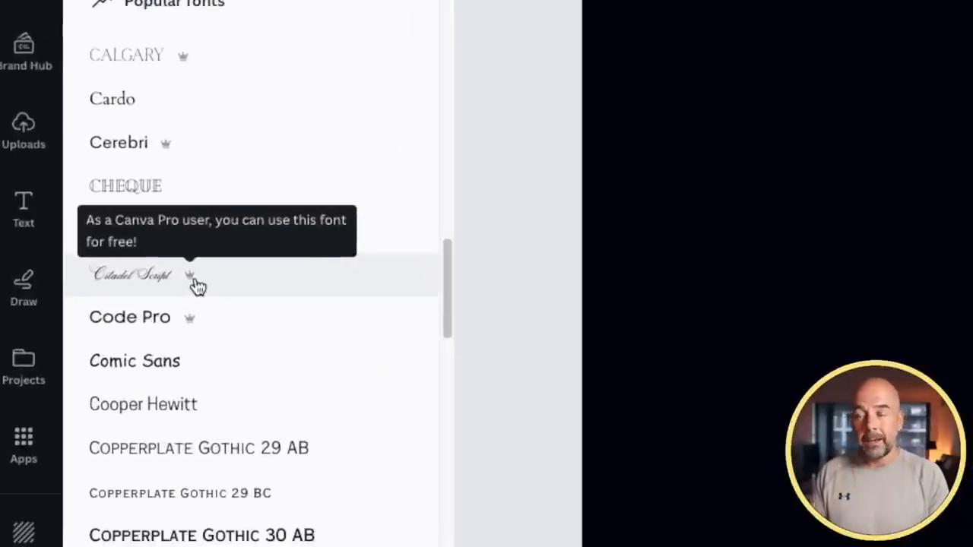
{"action": "scroll", "coordinate": [297, 416], "scroll_direction": "down", "scroll_amount": 10}
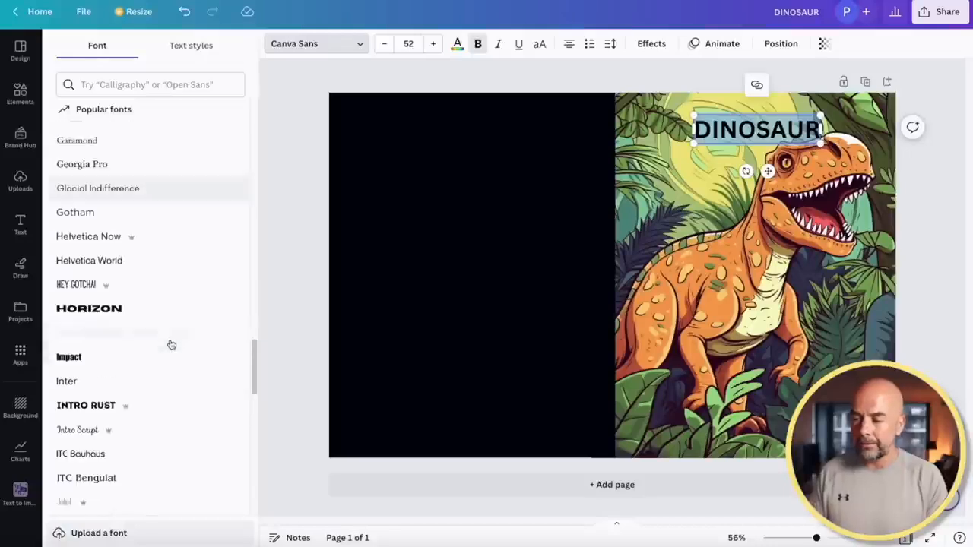
{"action": "scroll", "coordinate": [171, 342], "scroll_direction": "down", "scroll_amount": 5}
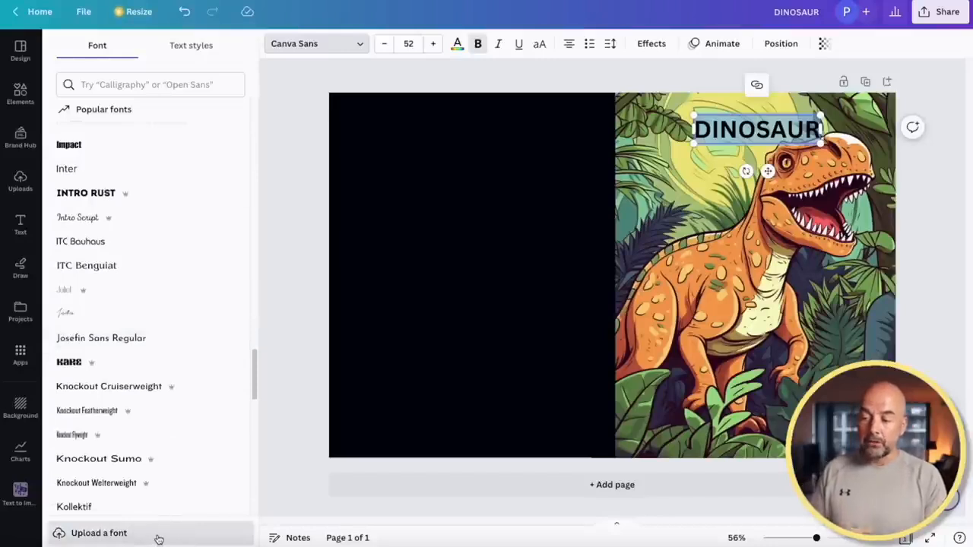
{"action": "scroll", "coordinate": [205, 280], "scroll_direction": "up", "scroll_amount": 20}
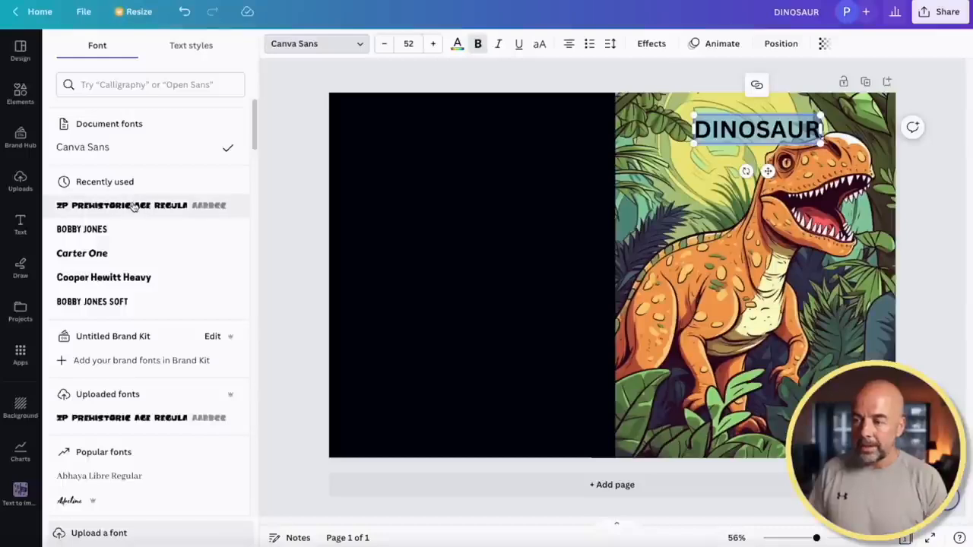
{"action": "left_click", "coordinate": [134, 205]}
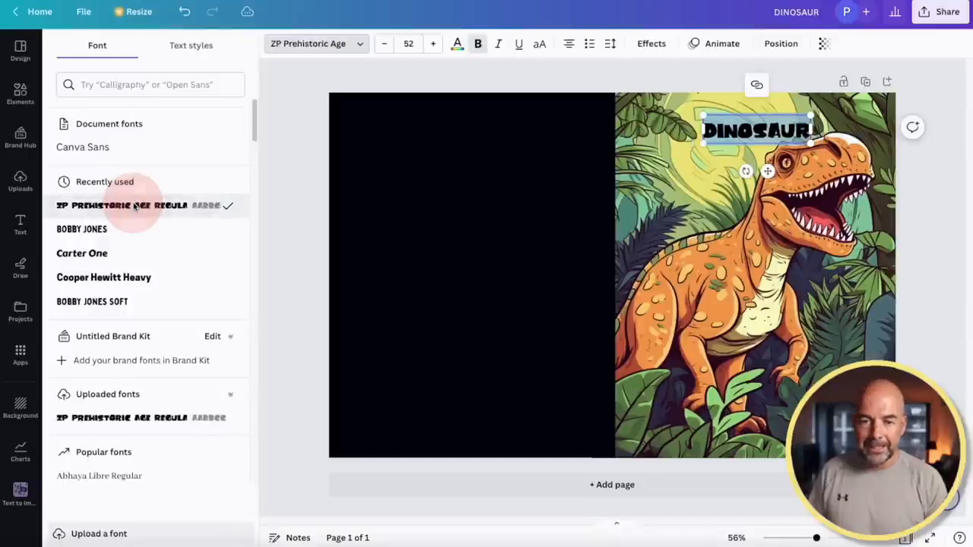
{"action": "left_click_drag", "start_coordinate": [824, 157], "coordinate": [928, 213]}
{"action": "left_click_drag", "start_coordinate": [873, 141], "coordinate": [818, 126]}
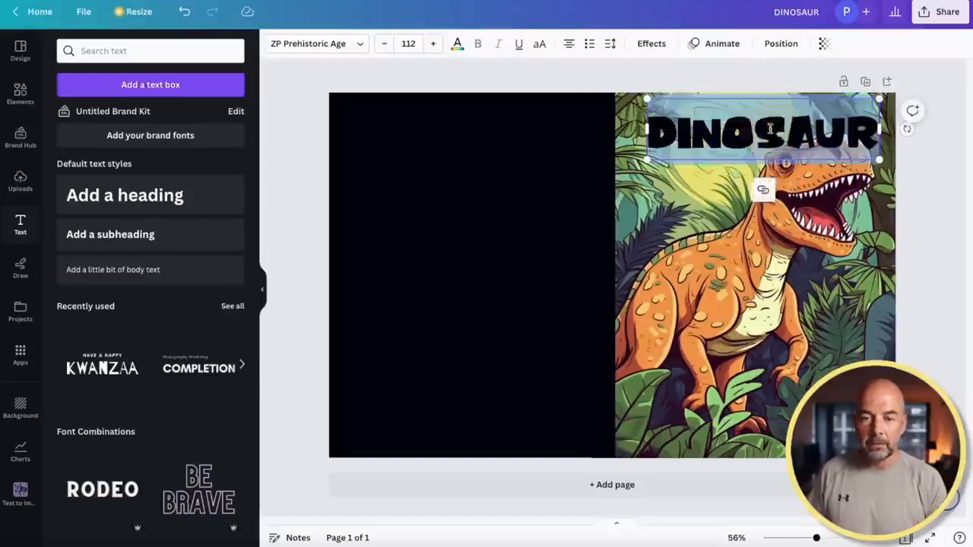
Make the DINOSAUR title text white with a custom colour
{"action": "left_click", "coordinate": [457, 44]}
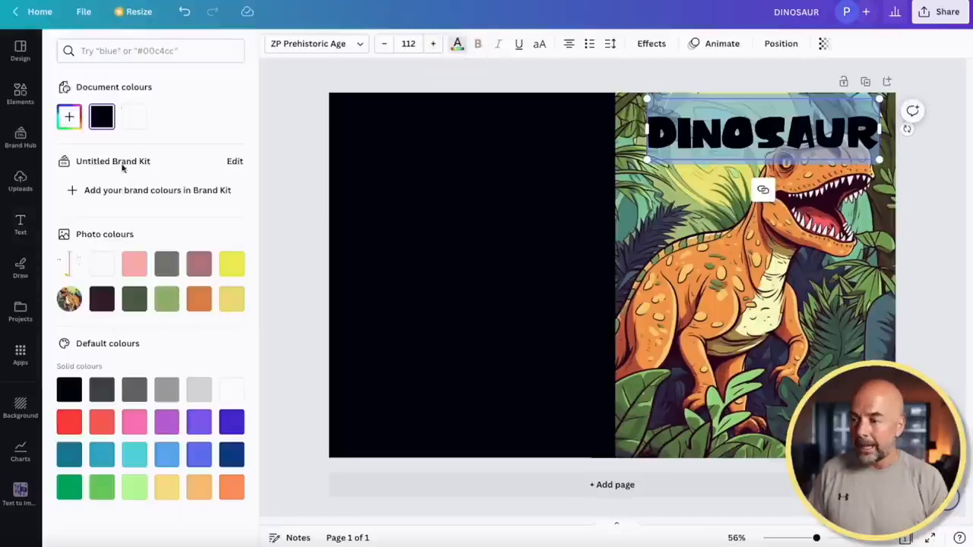
{"action": "left_click", "coordinate": [69, 118]}
{"action": "left_click_drag", "start_coordinate": [69, 209], "coordinate": [70, 151]}
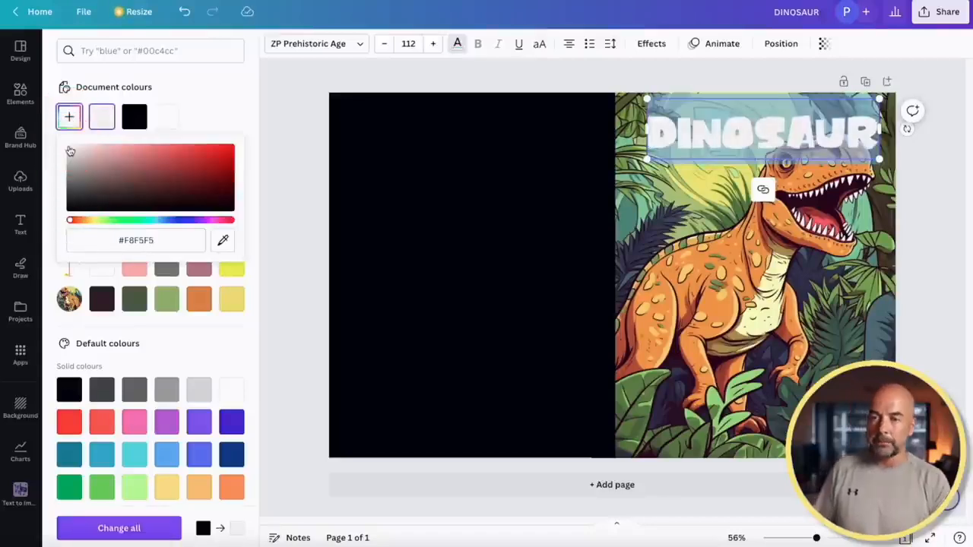
Add a black Outline effect to the title with thickness 61
{"action": "left_click", "coordinate": [655, 45]}
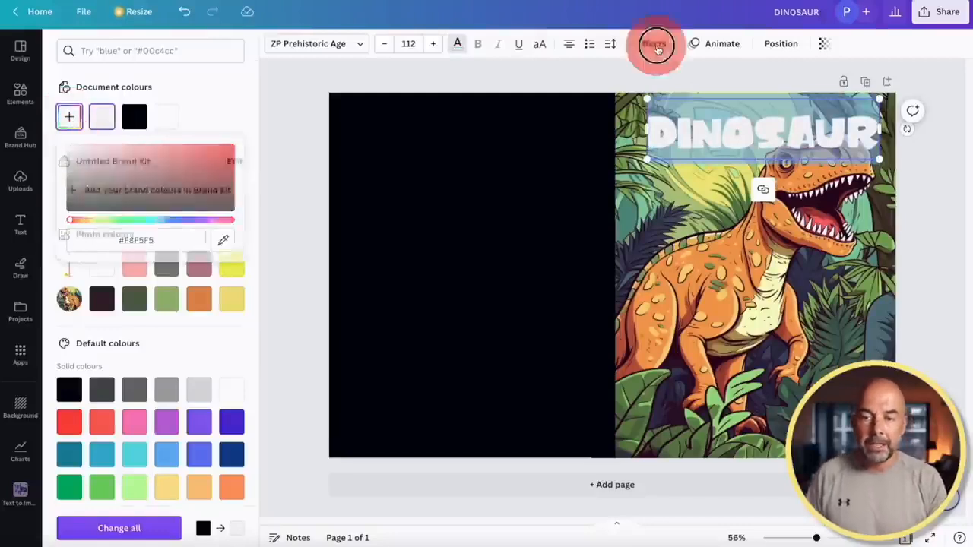
{"action": "left_click", "coordinate": [217, 206]}
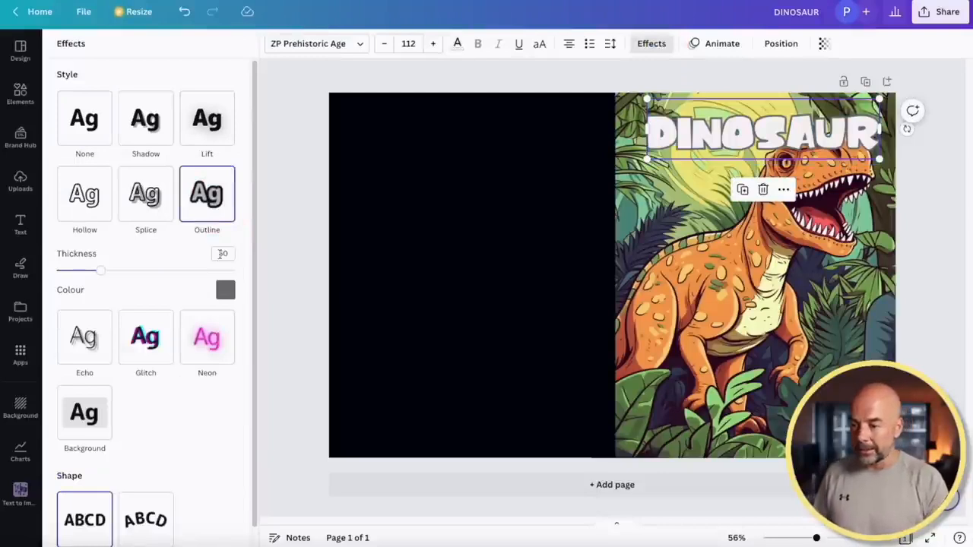
{"action": "left_click", "coordinate": [227, 291]}
{"action": "left_click", "coordinate": [95, 354]}
{"action": "left_click_drag", "start_coordinate": [104, 276], "coordinate": [111, 274]}
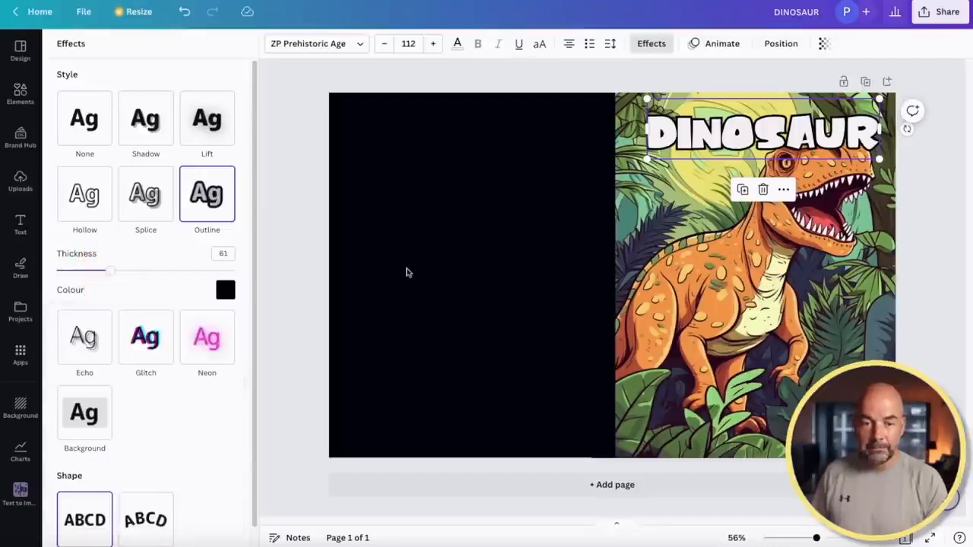
{"action": "left_click", "coordinate": [709, 173]}
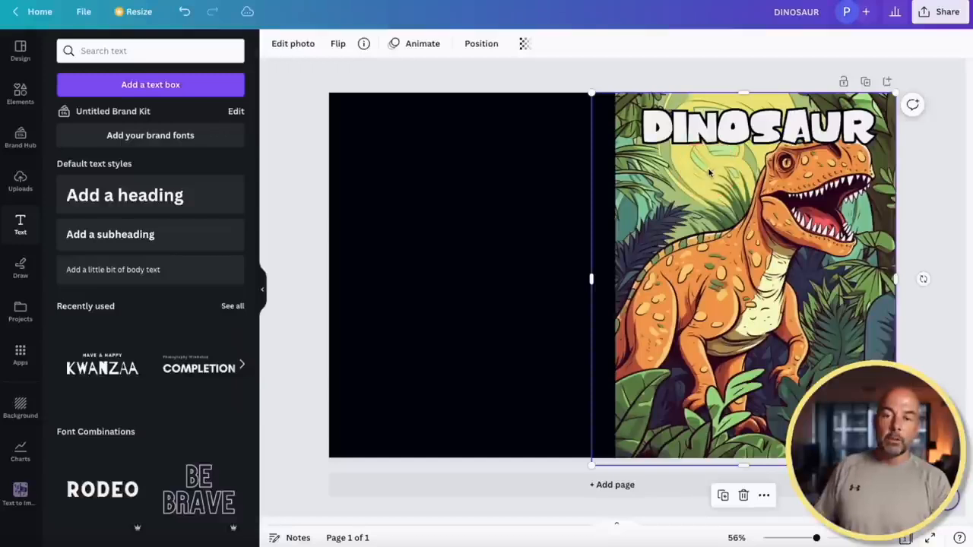
Add a COLORING subheading just below the title, set in the Bobby Jones font
{"action": "left_click", "coordinate": [174, 239]}
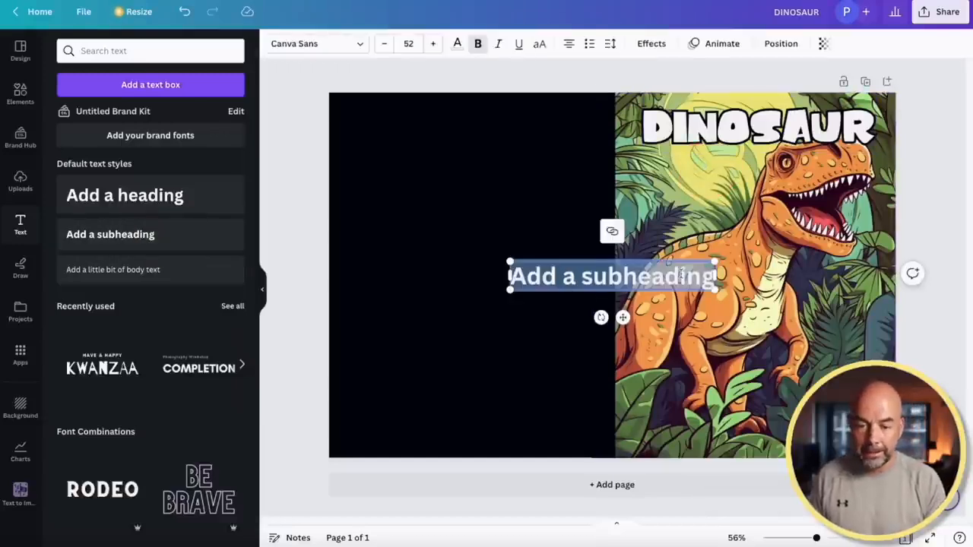
{"action": "type", "text": "COLORING"}
{"action": "left_click_drag", "start_coordinate": [646, 258], "coordinate": [721, 163]}
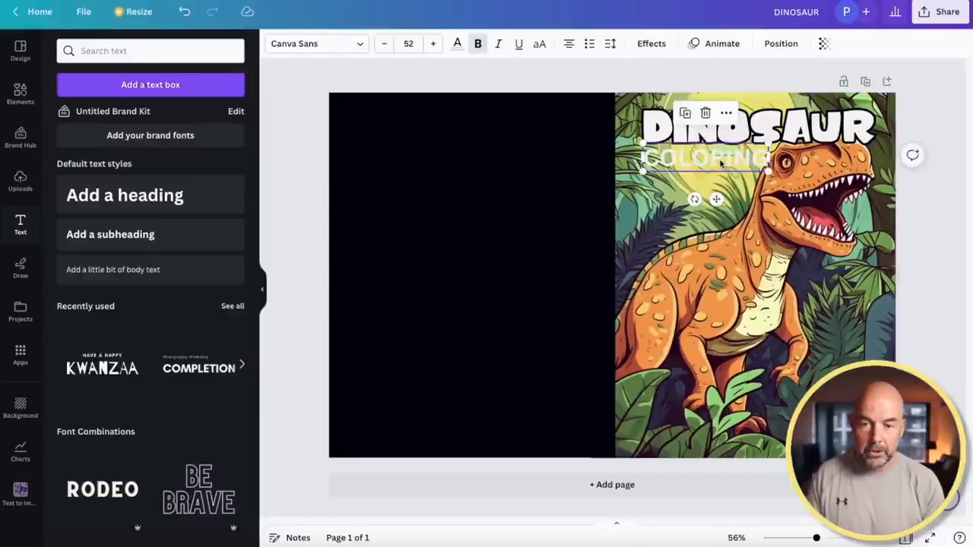
{"action": "double_click", "coordinate": [721, 162]}
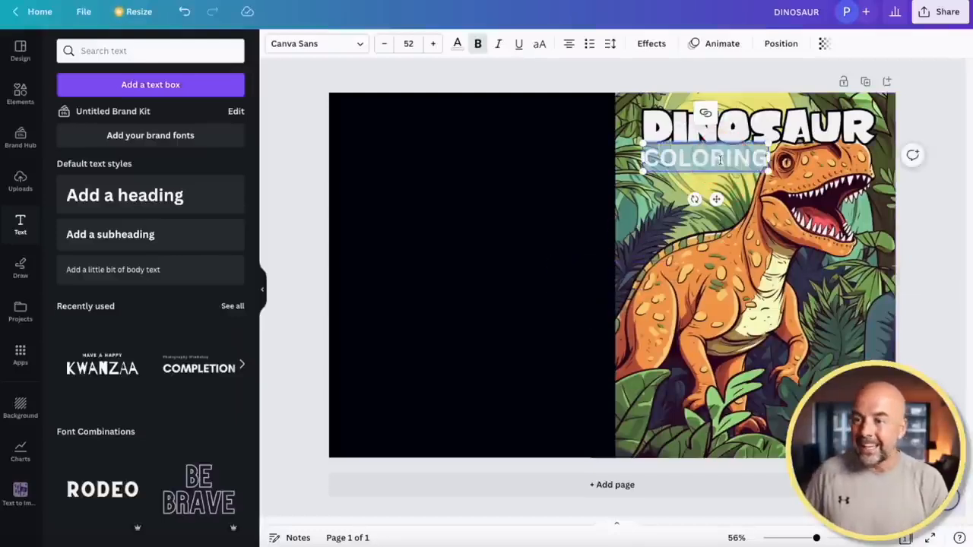
{"action": "left_click", "coordinate": [359, 44]}
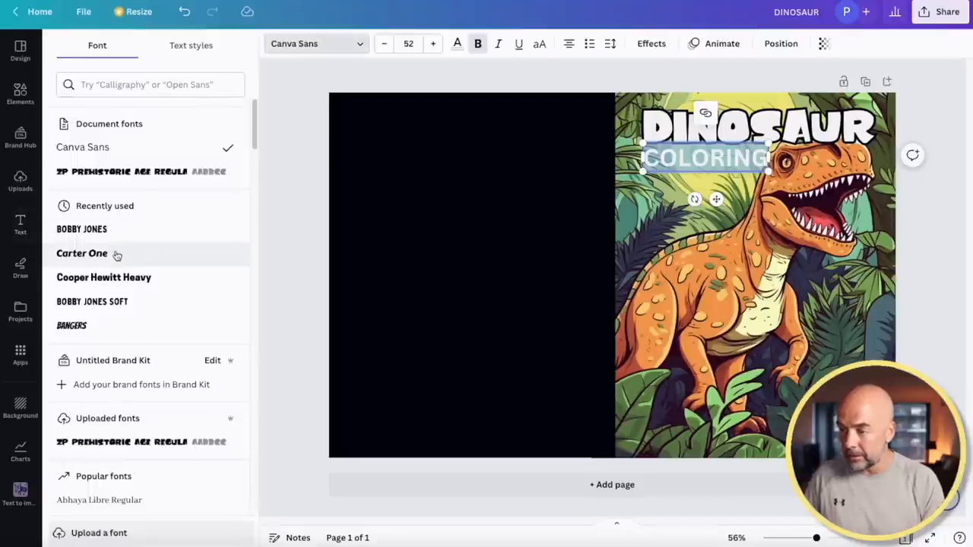
{"action": "left_click", "coordinate": [99, 236]}
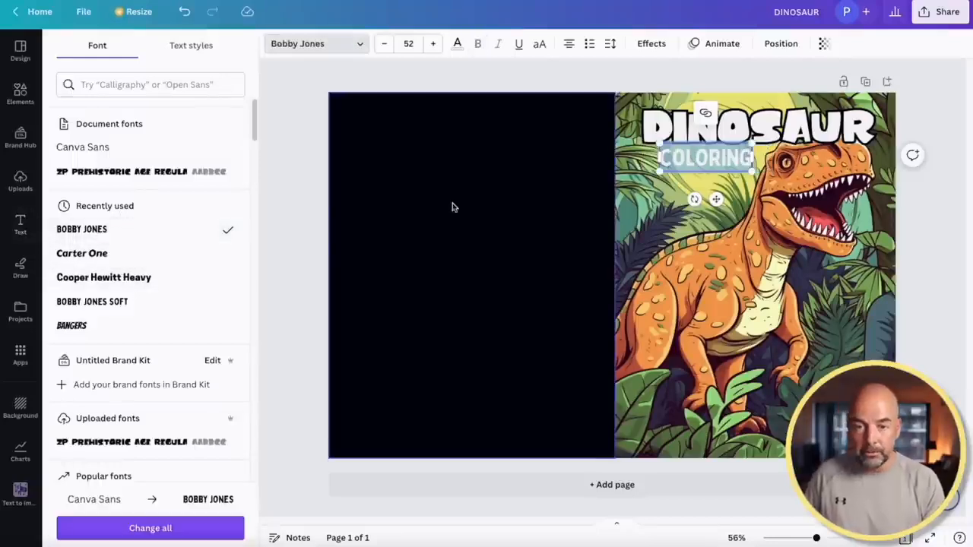
{"action": "left_click", "coordinate": [457, 43]}
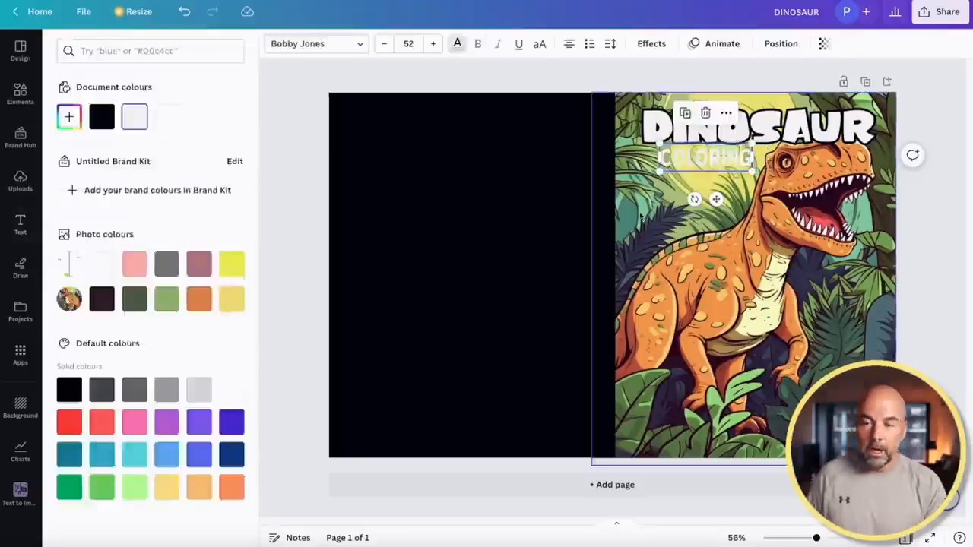
Give COLORING a black outline at thickness 58 and enlarge it to 57.6 pt
{"action": "left_click", "coordinate": [654, 46]}
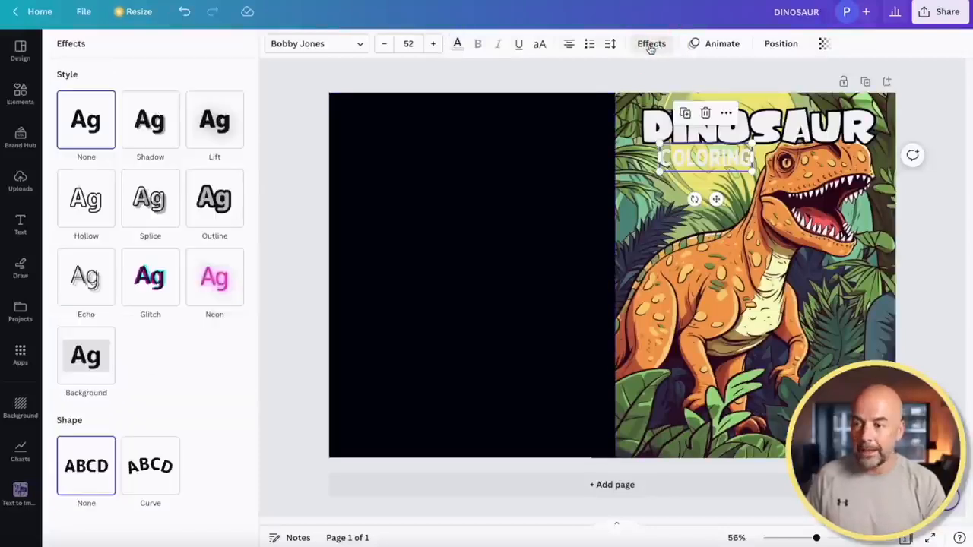
{"action": "left_click", "coordinate": [214, 196]}
{"action": "left_click", "coordinate": [225, 289]}
{"action": "left_click", "coordinate": [96, 355]}
{"action": "left_click_drag", "start_coordinate": [99, 271], "coordinate": [108, 274]}
{"action": "left_click_drag", "start_coordinate": [717, 199], "coordinate": [710, 200]}
{"action": "left_click_drag", "start_coordinate": [743, 171], "coordinate": [756, 181]}
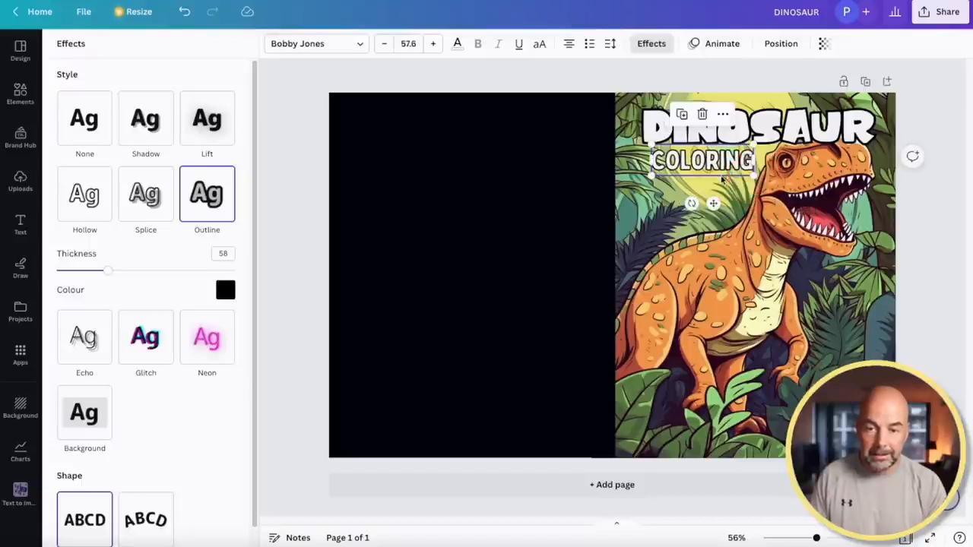
Duplicate the COLORING line and change the copy's text to BOOK
{"action": "key", "text": "super+c"}
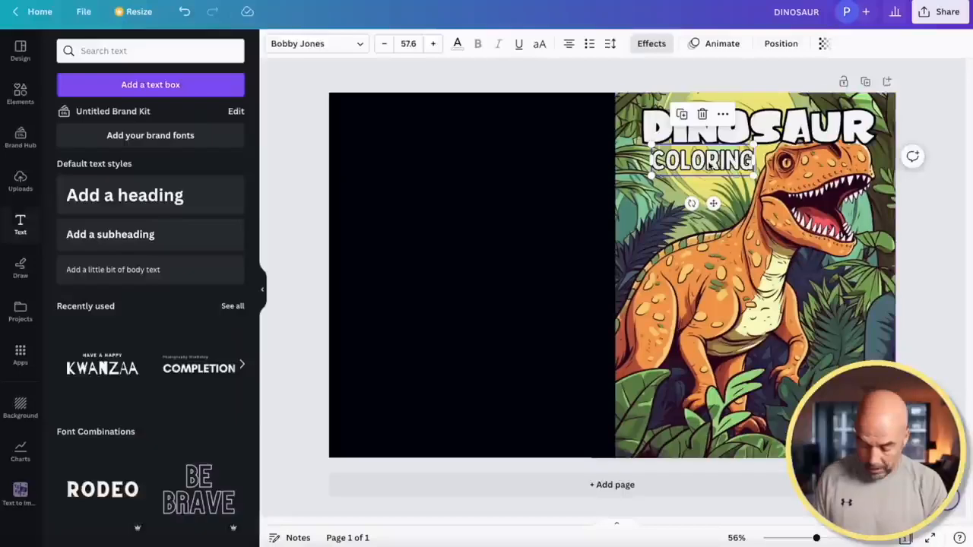
{"action": "key", "text": "super+v"}
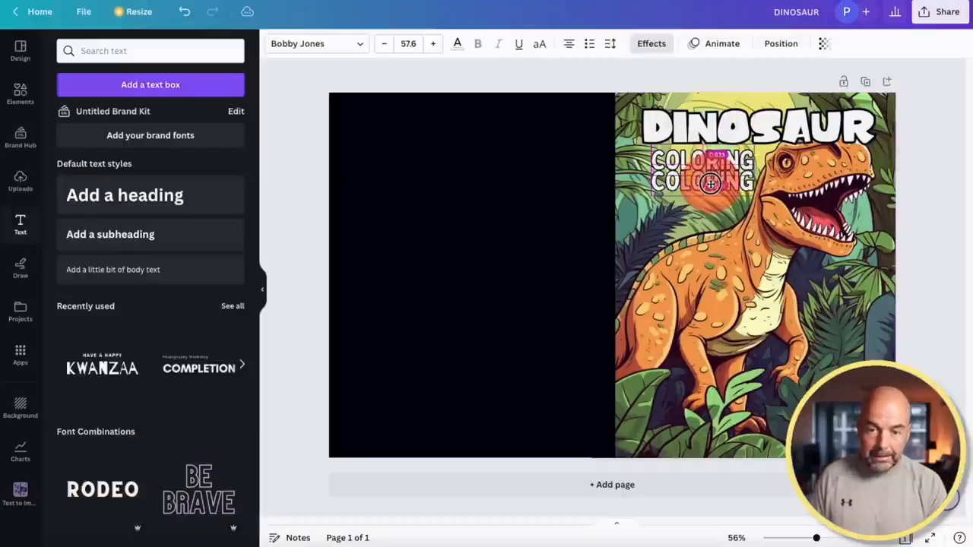
{"action": "double_click", "coordinate": [713, 189]}
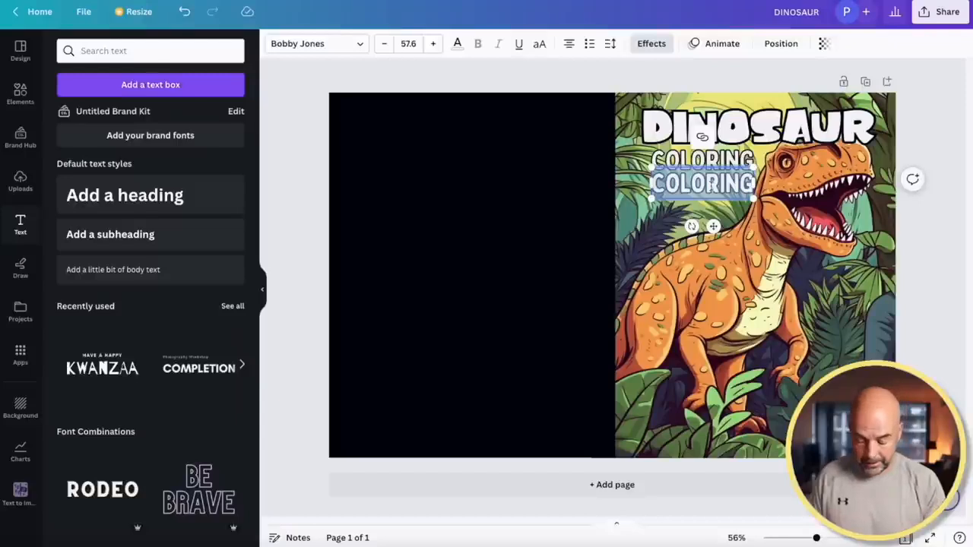
{"action": "type", "text": "BOOK"}
{"action": "left_click", "coordinate": [919, 349]}
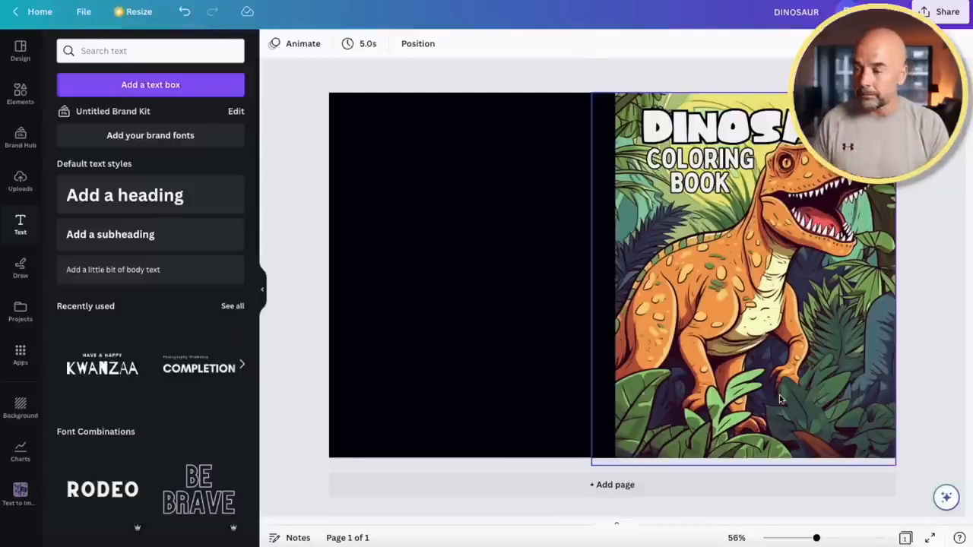
Add a cloud shape and place it in the front cover's bottom-right corner
{"action": "left_click", "coordinate": [20, 95]}
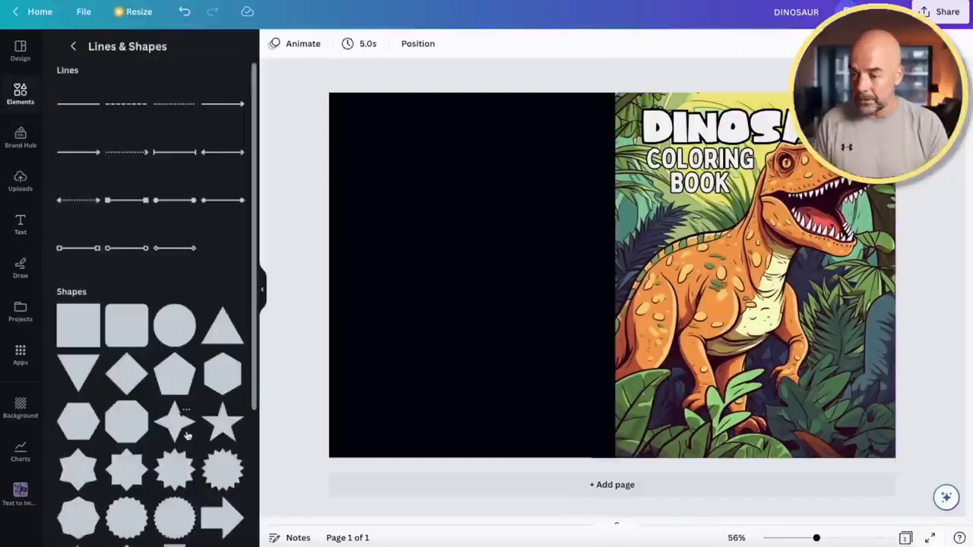
{"action": "scroll", "coordinate": [188, 437], "scroll_direction": "down", "scroll_amount": 3}
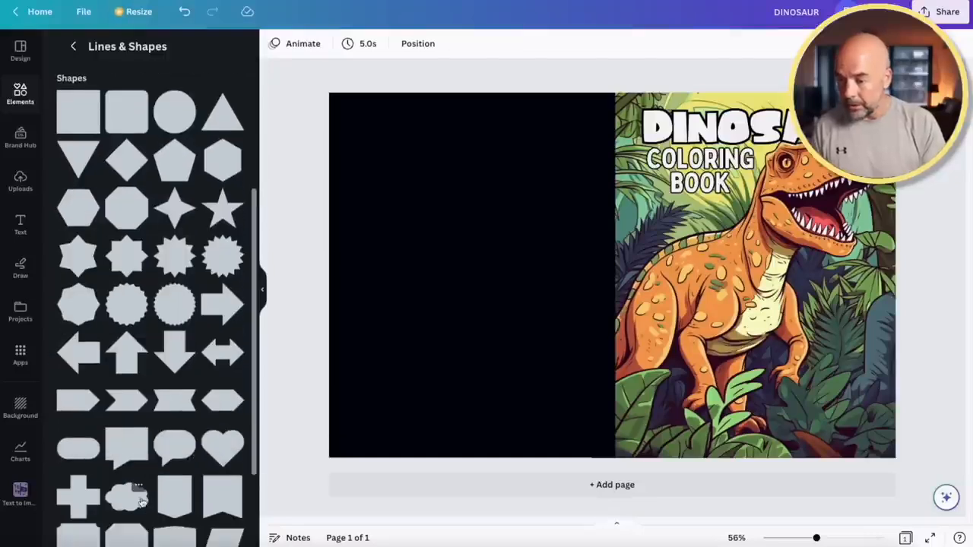
{"action": "left_click", "coordinate": [130, 500]}
{"action": "left_click_drag", "start_coordinate": [632, 282], "coordinate": [882, 430]}
Fill the cloud Peach, make it taller, and Alt-drag a copy of COLORING onto it
{"action": "left_click", "coordinate": [342, 48]}
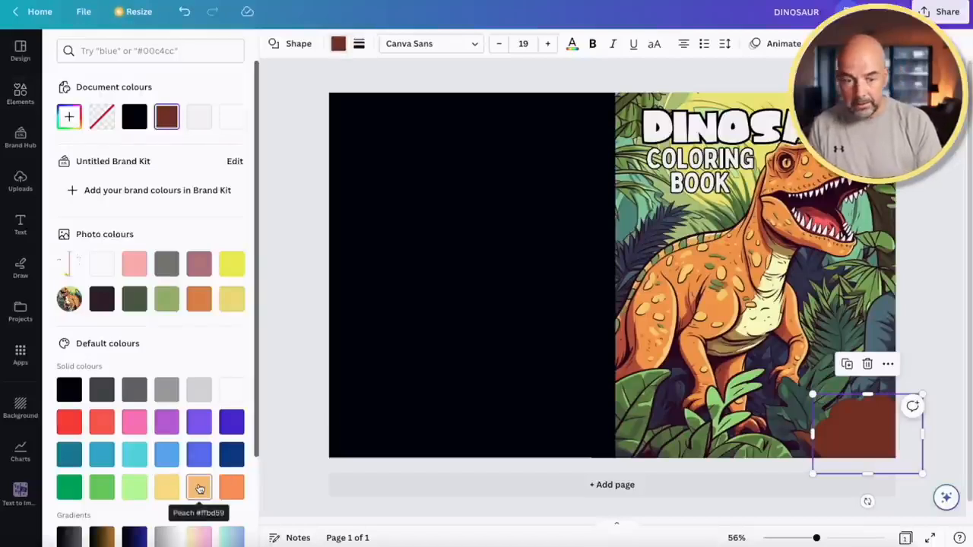
{"action": "left_click", "coordinate": [199, 489]}
{"action": "left_click_drag", "start_coordinate": [868, 395], "coordinate": [868, 385]}
{"action": "left_click_drag", "start_coordinate": [863, 424], "coordinate": [865, 431]}
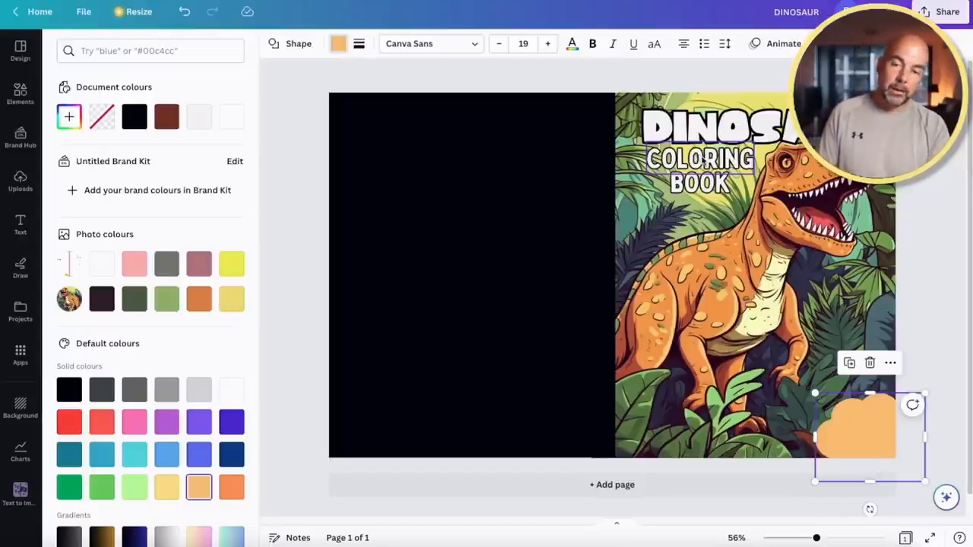
{"action": "key", "text": "alt"}
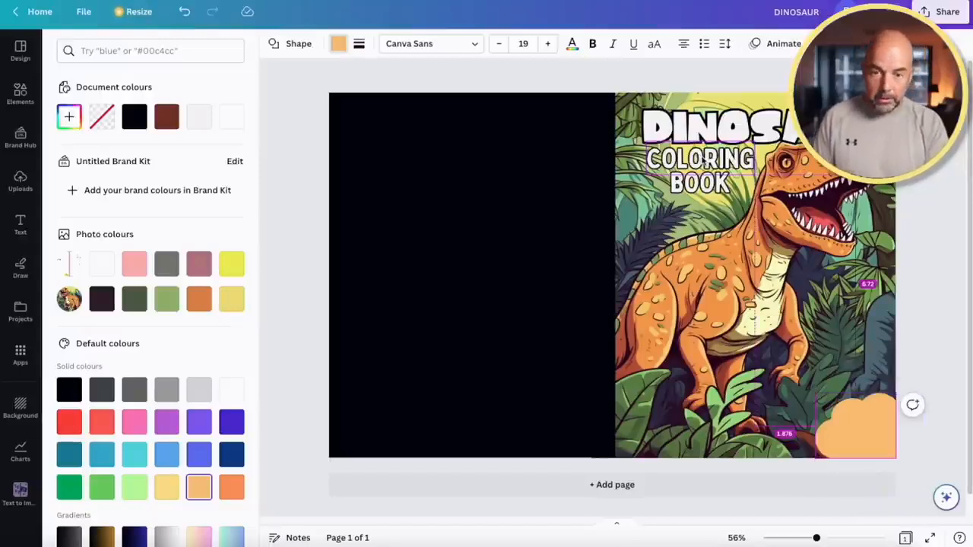
{"action": "left_click_drag", "start_coordinate": [705, 158], "coordinate": [867, 420]}
Change the copied word into a badge label reading AGE over 8-12, sized to fit the shape
{"action": "double_click", "coordinate": [864, 420]}
{"action": "type", "text": "AGE"}
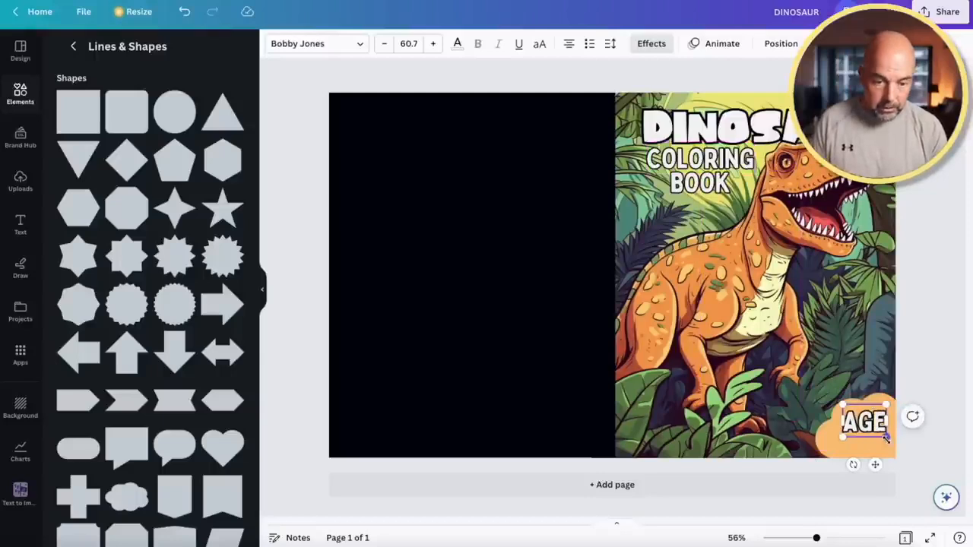
{"action": "mouse_move", "coordinate": [885, 439]}
{"action": "left_mouse_down"}
{"action": "mouse_move", "coordinate": [867, 420]}
{"action": "mouse_move", "coordinate": [867, 441]}
{"action": "left_mouse_up"}
{"action": "double_click", "coordinate": [867, 440]}
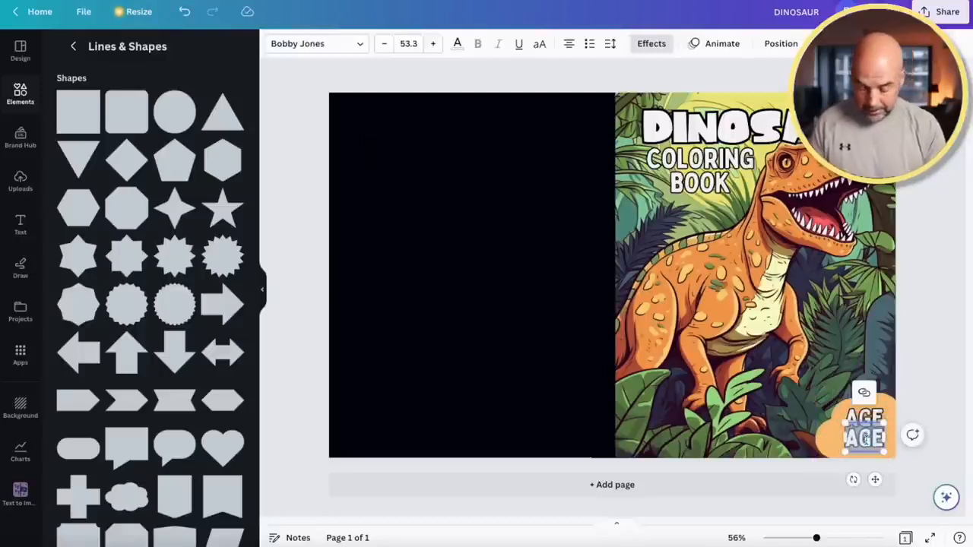
{"action": "type", "text": "8-12"}
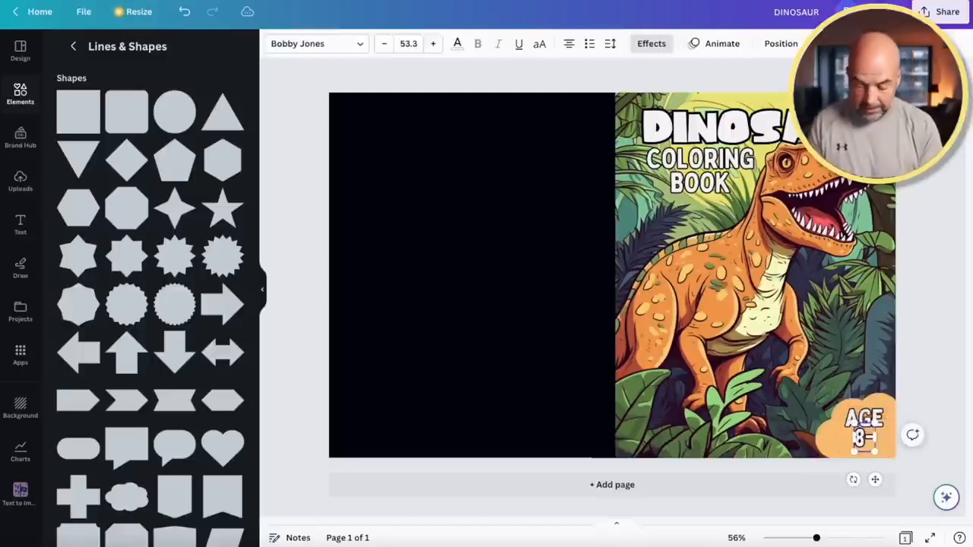
{"action": "left_click", "coordinate": [916, 390]}
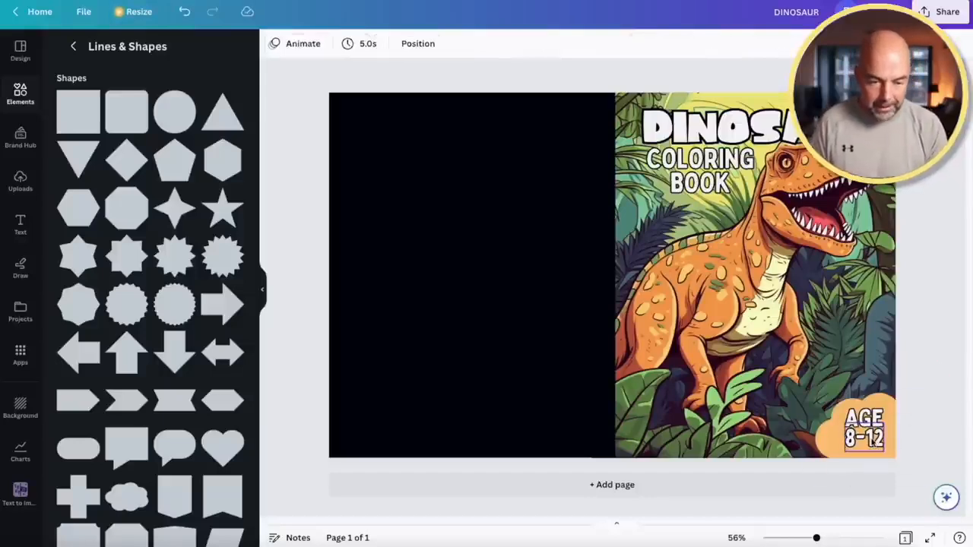
{"action": "left_click", "coordinate": [864, 426]}
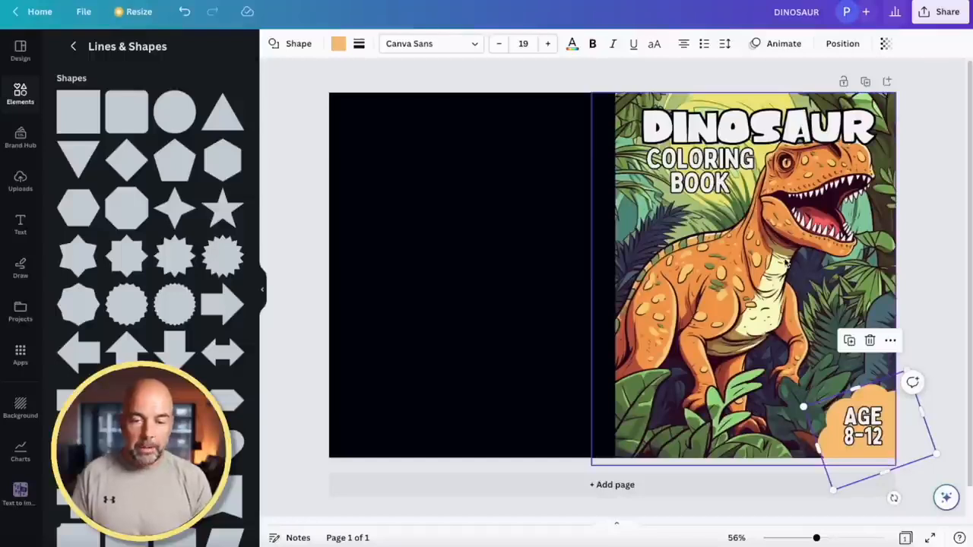
Set the T-rex cover image's transparency to about 21 so the template guides show
{"action": "left_click", "coordinate": [787, 263]}
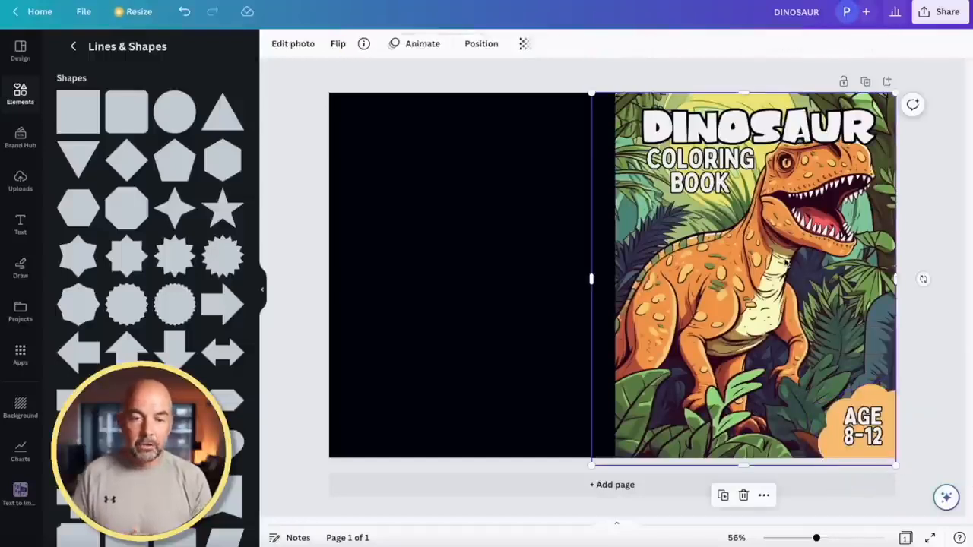
{"action": "left_click", "coordinate": [526, 46]}
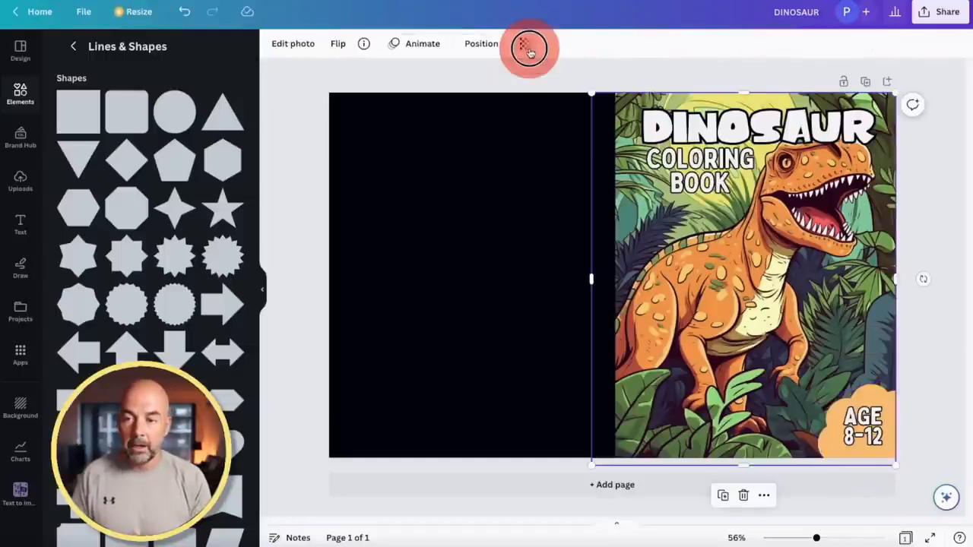
{"action": "left_click_drag", "start_coordinate": [527, 94], "coordinate": [435, 93]}
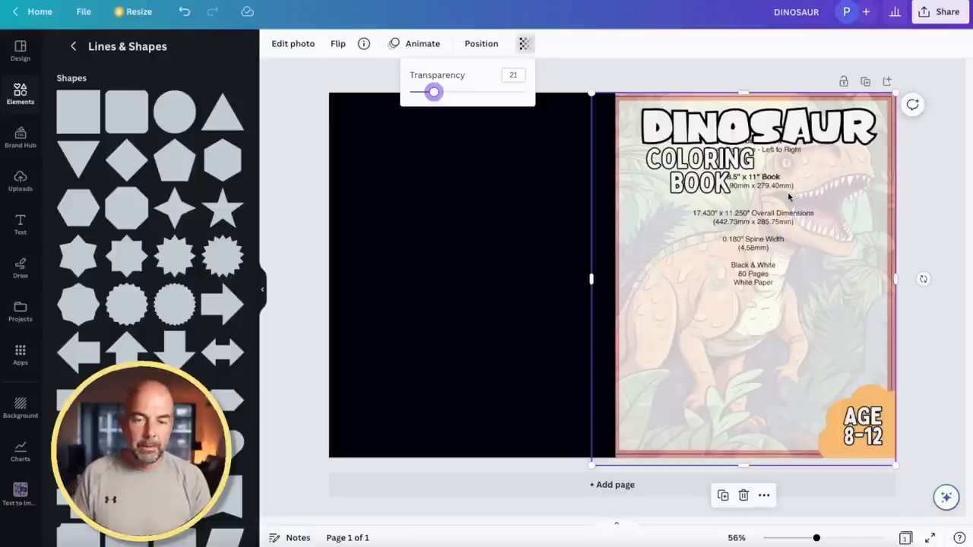
Shift the DINOSAUR, COLORING and BOOK title words slightly left within the guides
{"action": "left_click", "coordinate": [760, 126]}
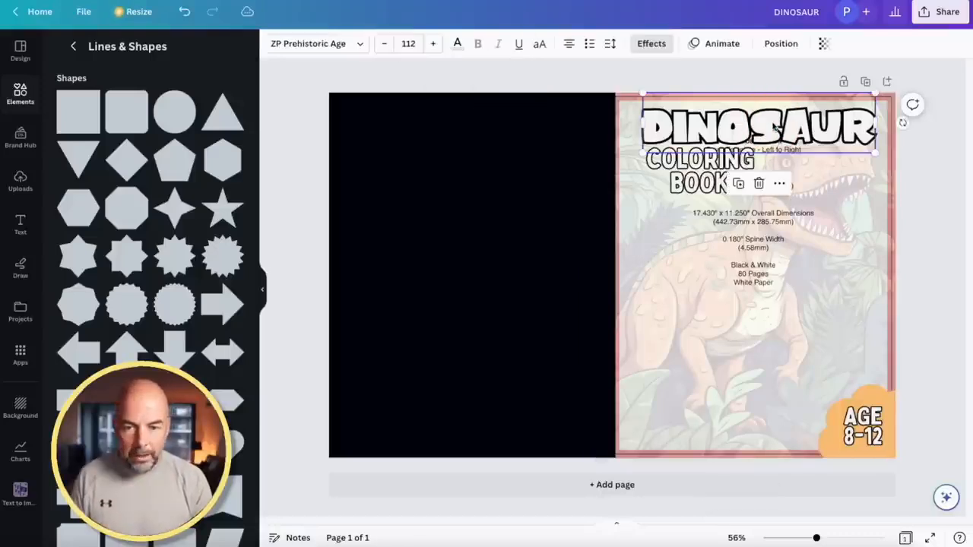
{"action": "left_click", "coordinate": [741, 160], "text": "shift"}
{"action": "left_click", "coordinate": [722, 185], "text": "shift"}
{"action": "left_click_drag", "start_coordinate": [769, 129], "coordinate": [767, 135]}
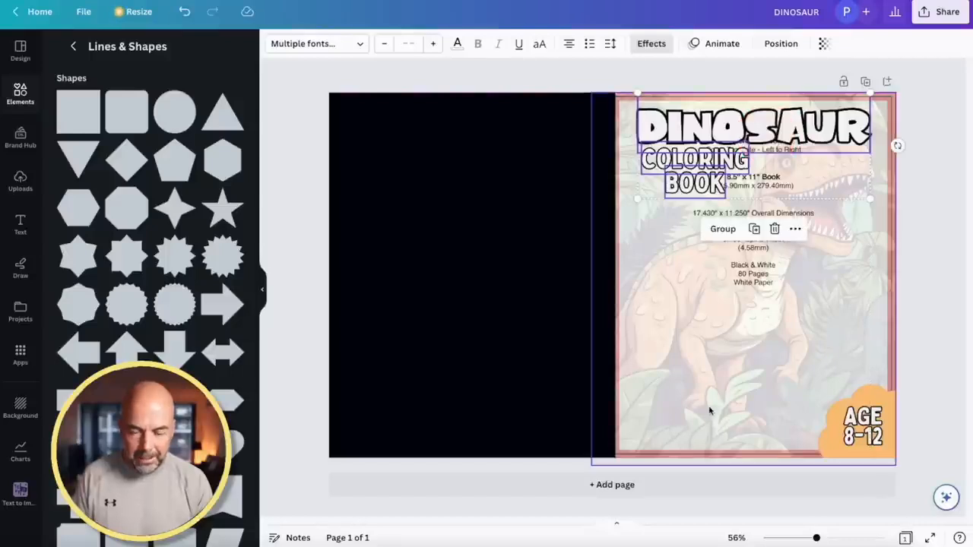
Make the orange badge semi-transparent and nudge the AGE 8-12 text up and left
{"action": "left_click", "coordinate": [742, 390]}
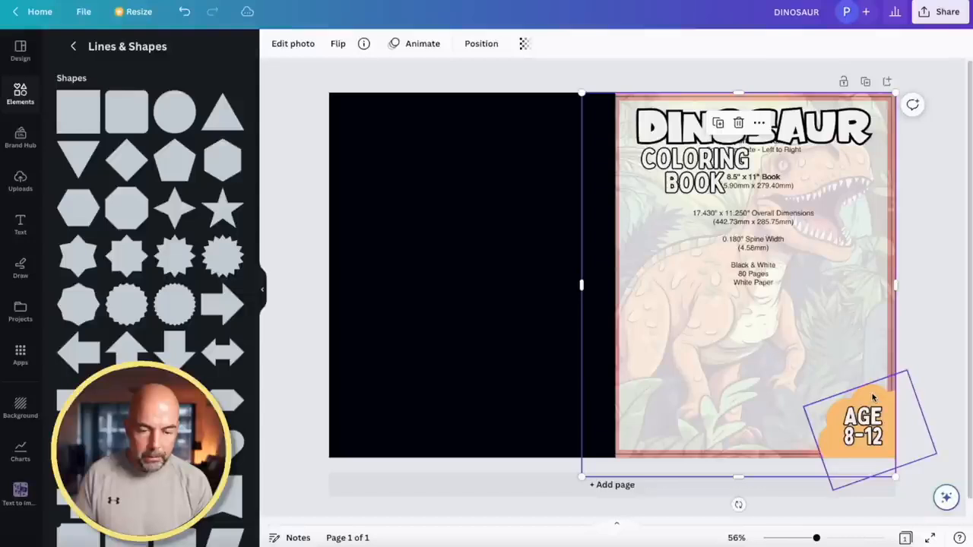
{"action": "left_click", "coordinate": [873, 396]}
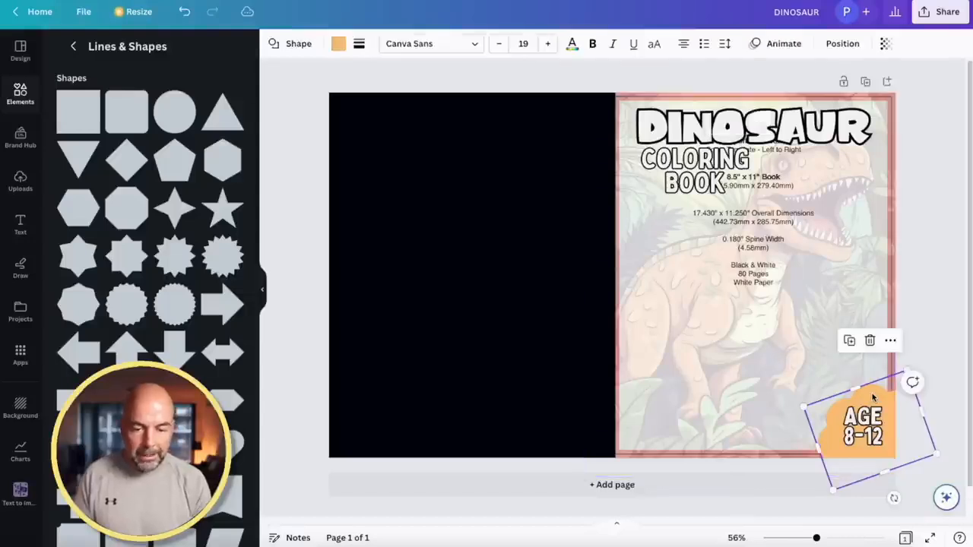
{"action": "left_click", "coordinate": [884, 45]}
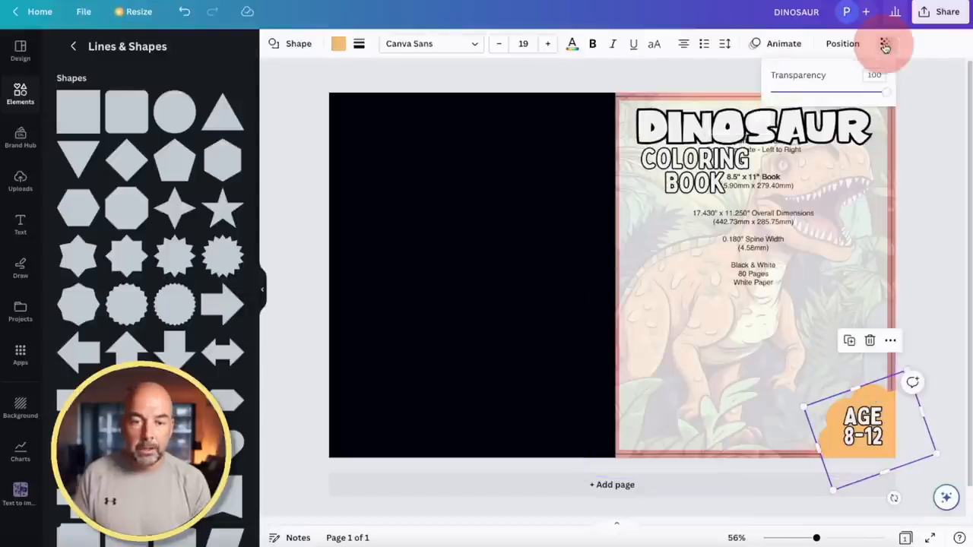
{"action": "left_click_drag", "start_coordinate": [888, 92], "coordinate": [805, 92]}
{"action": "left_click", "coordinate": [873, 416]}
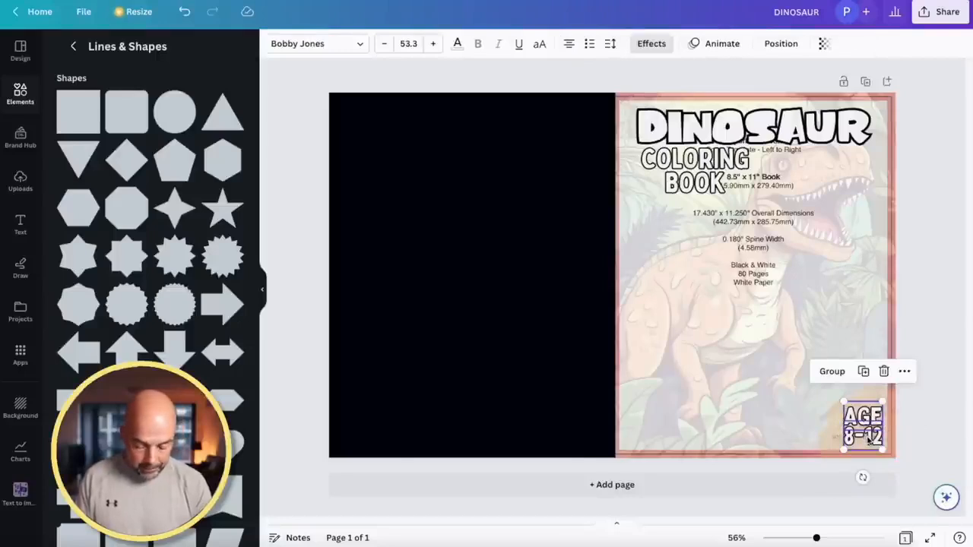
{"action": "left_click_drag", "start_coordinate": [869, 439], "coordinate": [869, 436]}
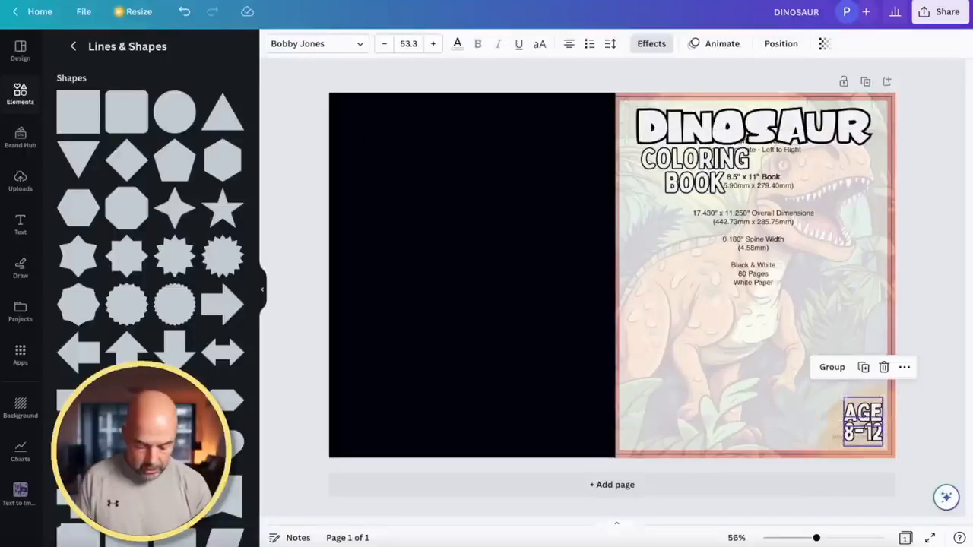
{"action": "key", "text": "shift+Left"}
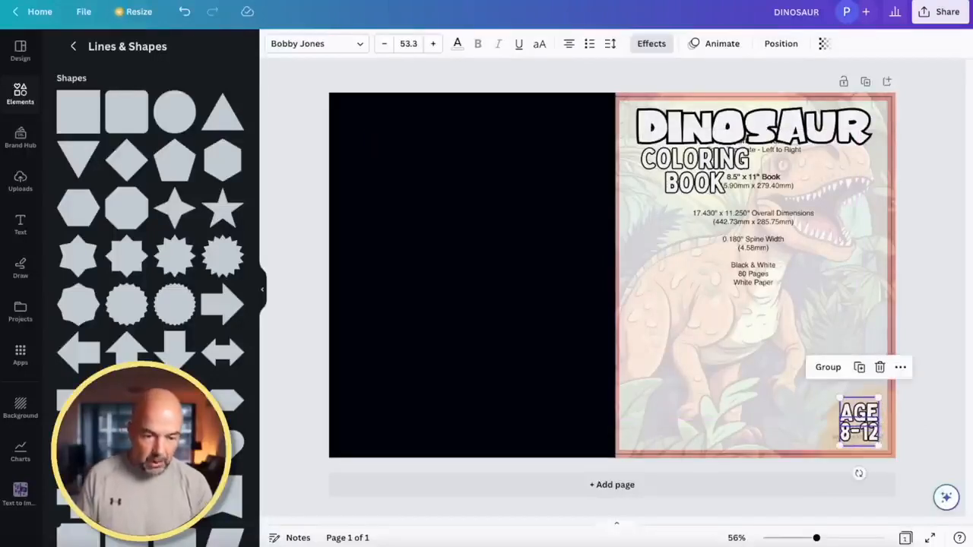
Restore both the orange badge shape and the dinosaur image to full opacity (100)
{"action": "left_click", "coordinate": [844, 440]}
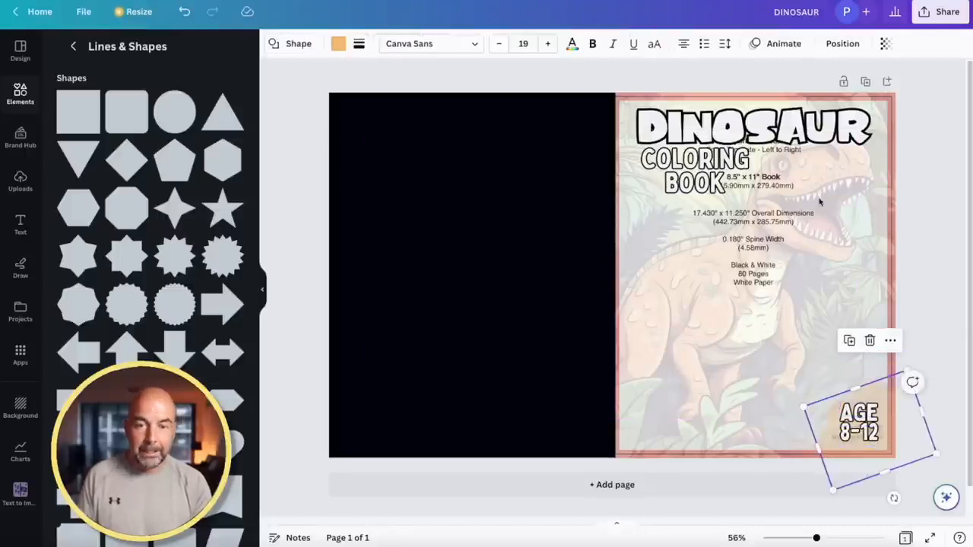
{"action": "left_click", "coordinate": [885, 44]}
{"action": "left_click_drag", "start_coordinate": [815, 92], "coordinate": [886, 92]}
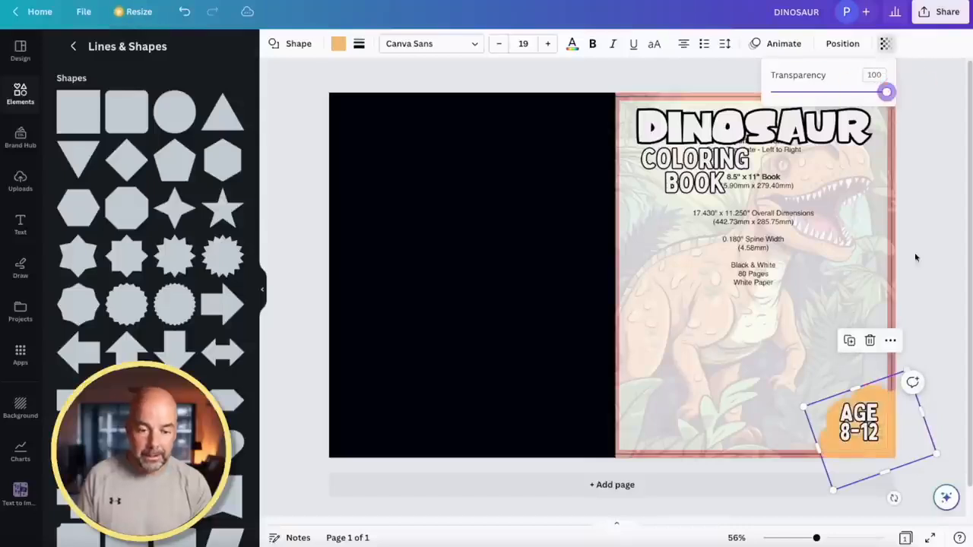
{"action": "left_click", "coordinate": [830, 276]}
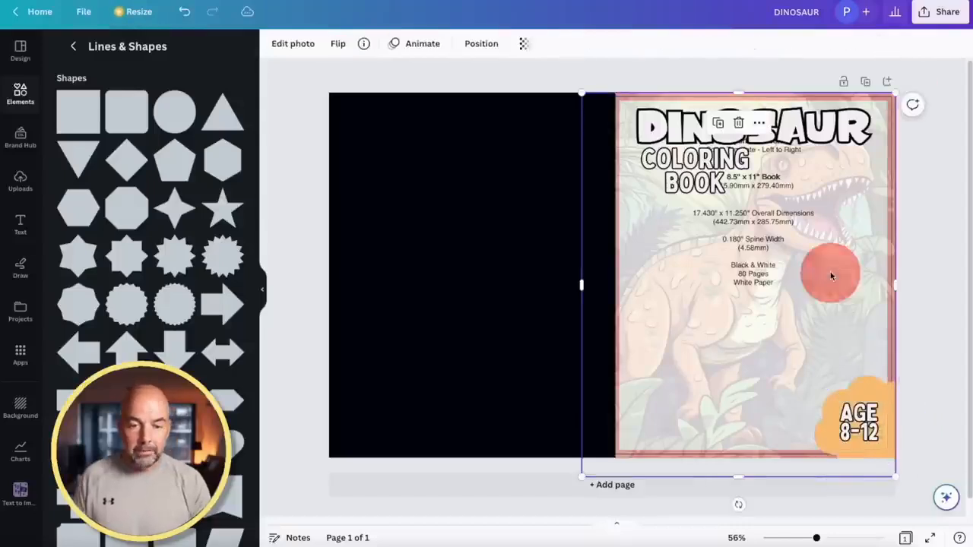
{"action": "left_click", "coordinate": [523, 43]}
{"action": "left_click_drag", "start_coordinate": [433, 94], "coordinate": [523, 92]}
{"action": "left_click", "coordinate": [923, 200]}
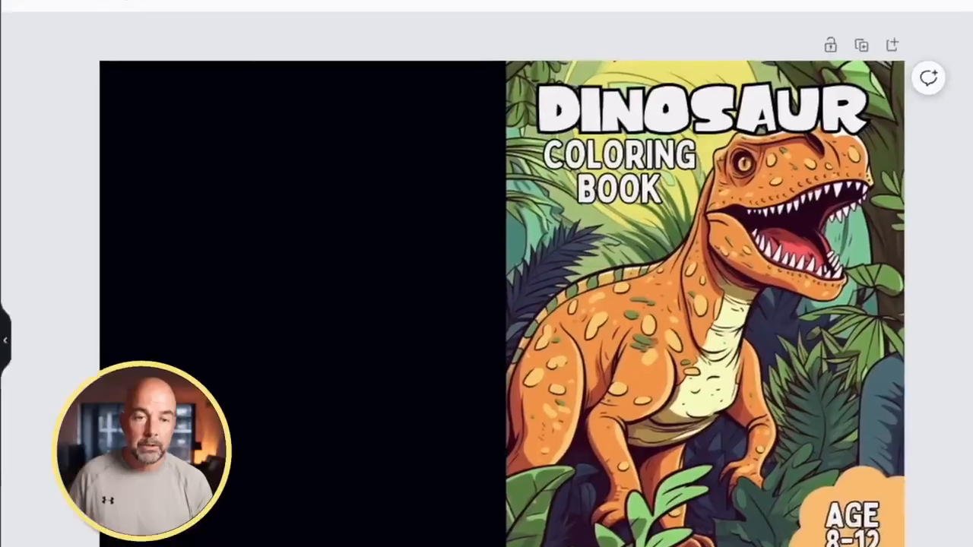
Download the DINOSAUR cover as a PDF Print file
{"action": "left_click", "coordinate": [914, 29]}
{"action": "left_click", "coordinate": [699, 456]}
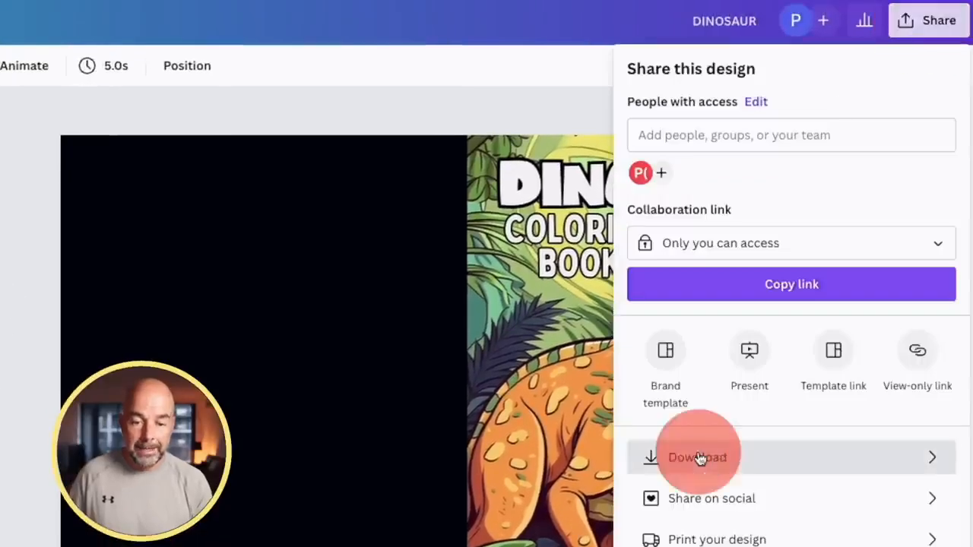
{"action": "left_click", "coordinate": [745, 143]}
{"action": "left_click", "coordinate": [688, 334]}
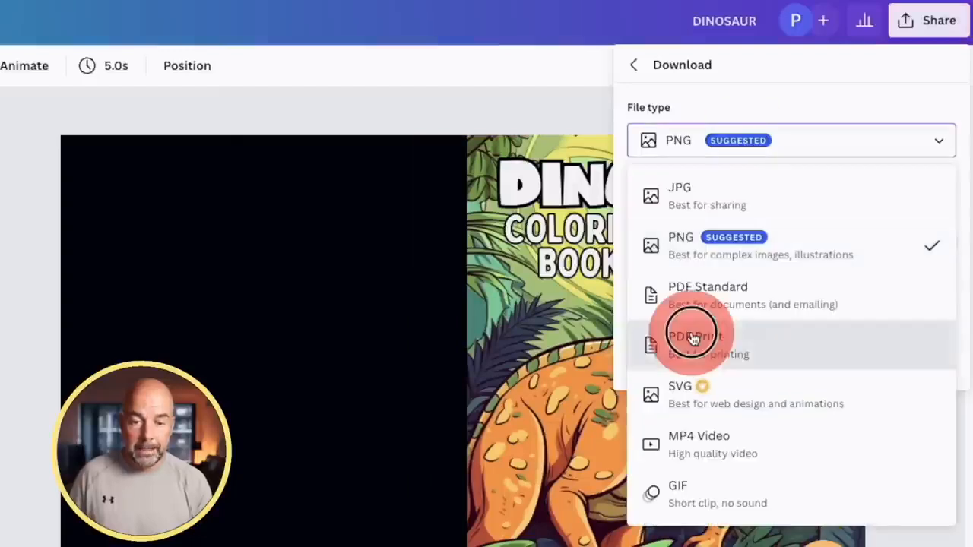
{"action": "left_click", "coordinate": [706, 382]}
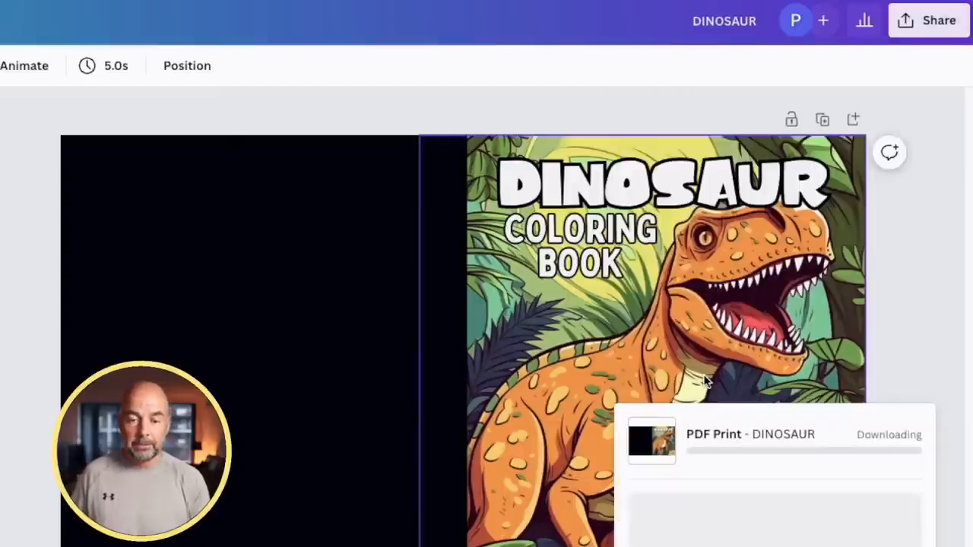
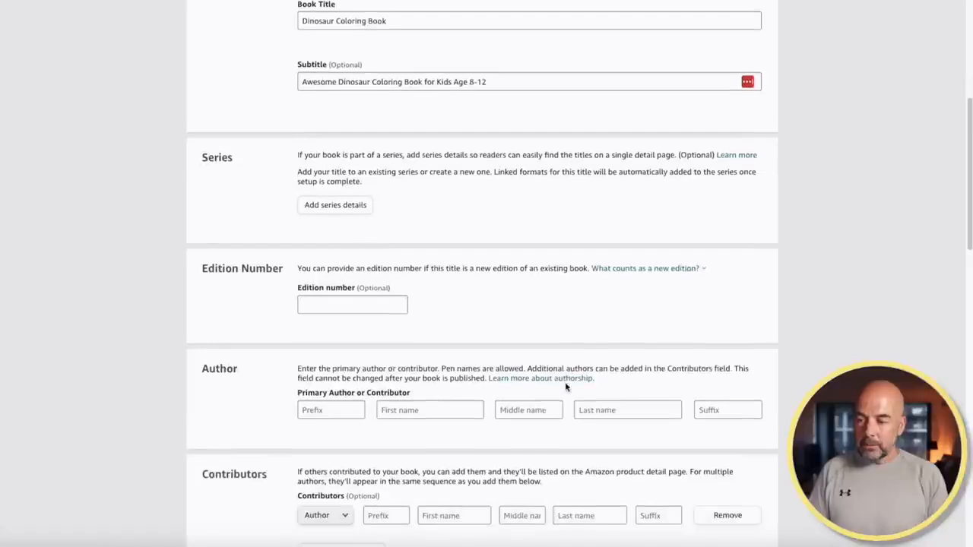
Fill in the primary author's first and last name and dismiss the name suggestions
{"action": "left_click", "coordinate": [445, 327]}
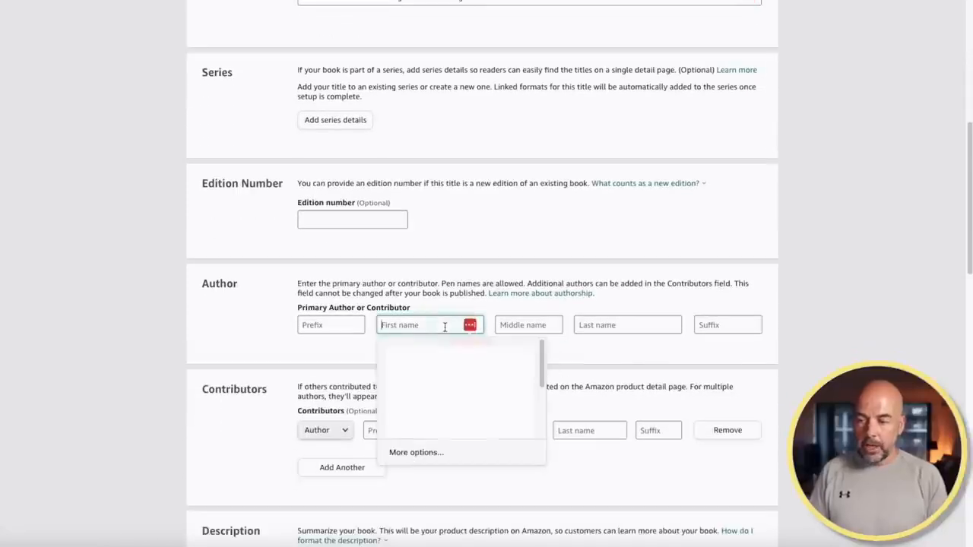
{"action": "type", "text": "Paul"}
{"action": "key", "text": "Tab"}
{"action": "key", "text": "Tab"}
{"action": "type", "text": "Mar"}
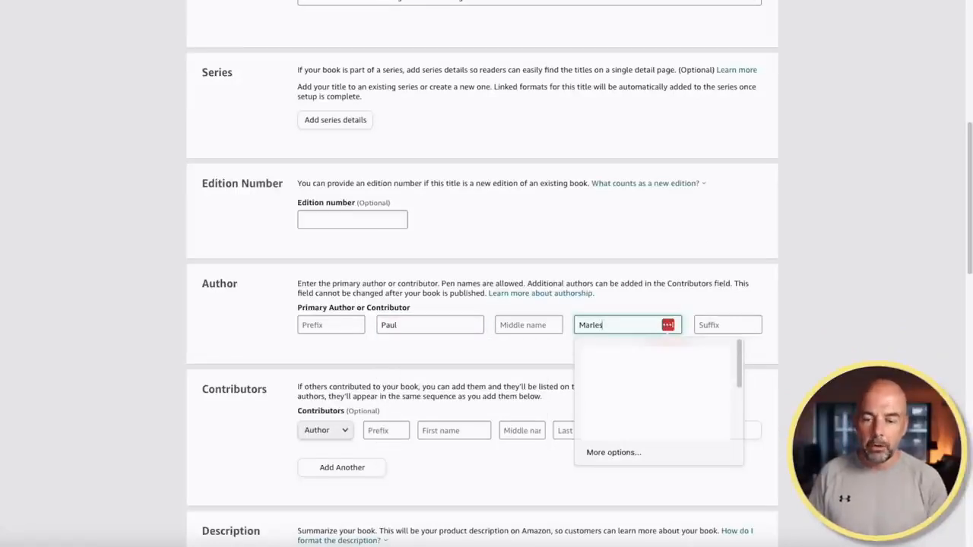
{"action": "scroll", "coordinate": [491, 289], "scroll_direction": "down", "scroll_amount": 3}
{"action": "left_click", "coordinate": [491, 241]}
{"action": "scroll", "coordinate": [491, 244], "scroll_direction": "down", "scroll_amount": 1}
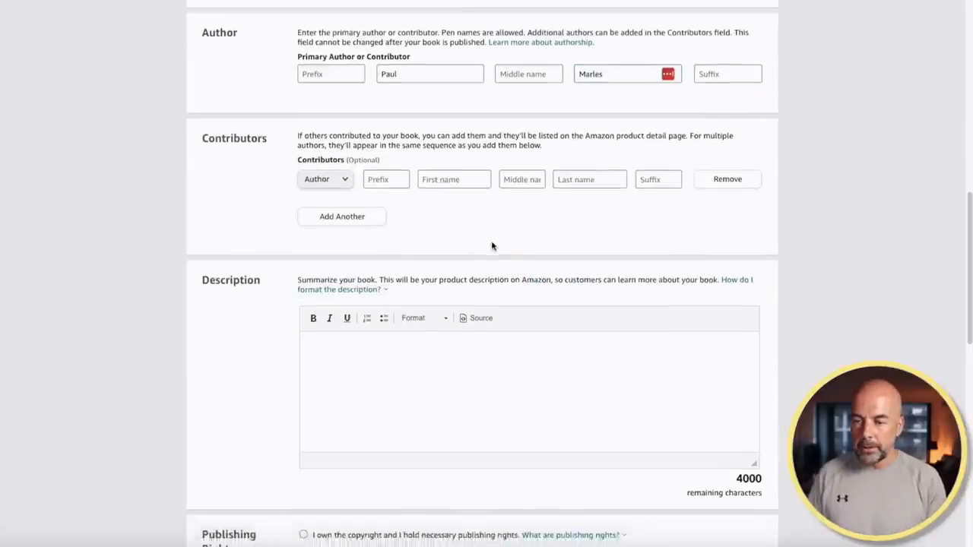
{"action": "left_click", "coordinate": [380, 302]}
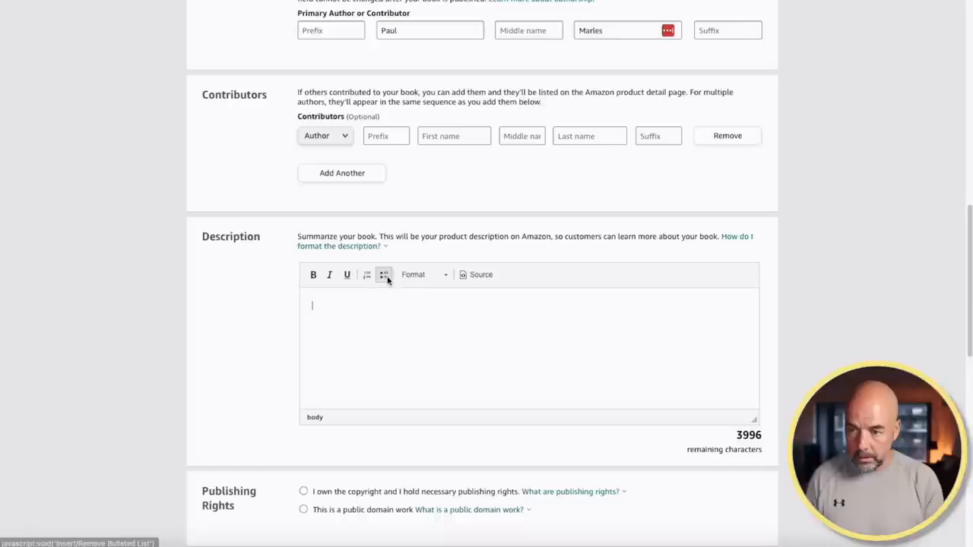
Write the description as bullets: Coloring Book, 8.5x11", 80 Pages, Black and White Coloring Images
{"action": "left_click", "coordinate": [385, 276]}
{"action": "type", "text": "Coloring Book"}
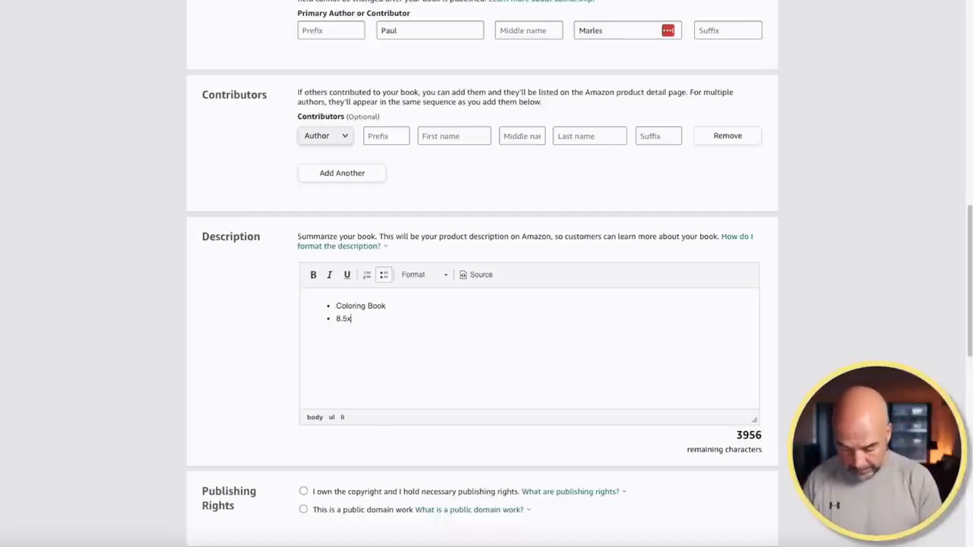
{"action": "key", "text": "Return"}
{"action": "type", "text": "80"}
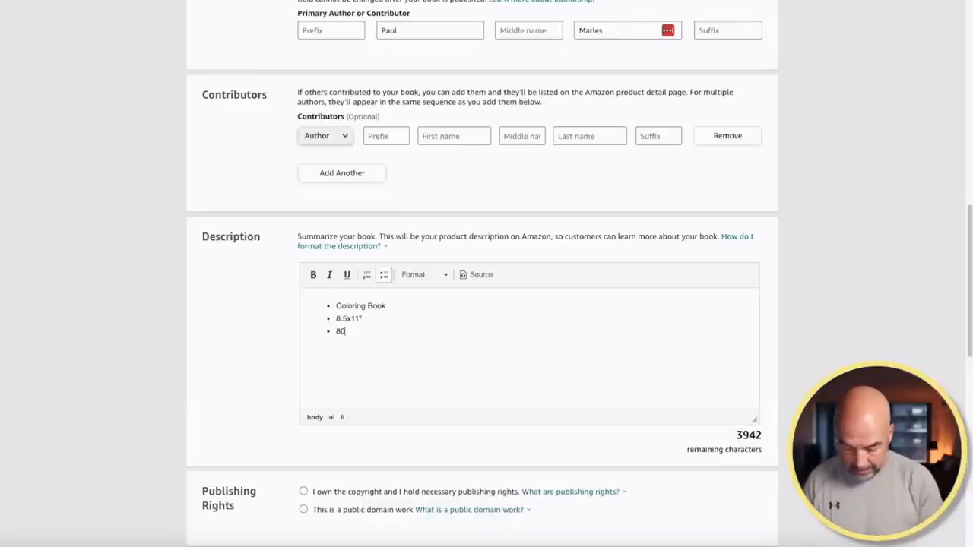
{"action": "type", "text": " Pages"}
{"action": "key", "text": "Return"}
{"action": "type", "text": "Blac"}
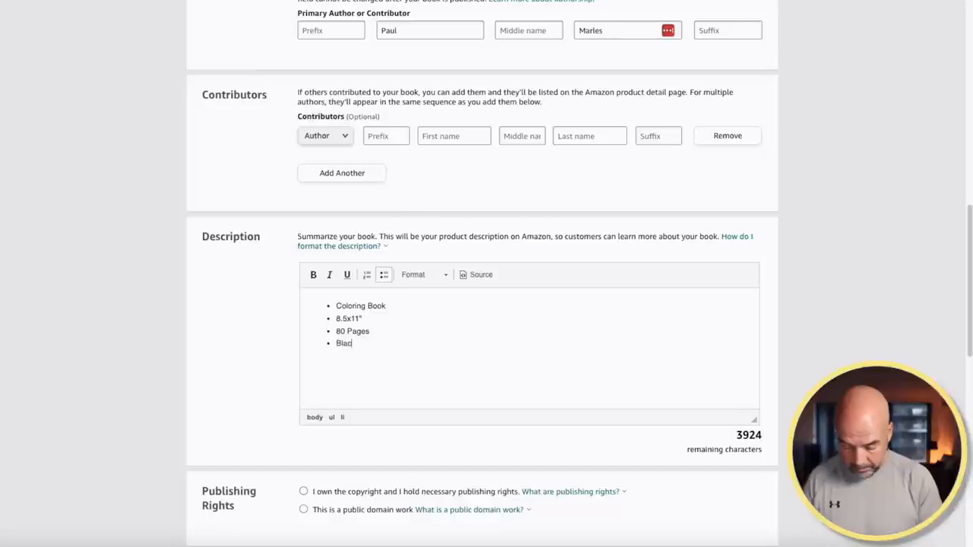
{"action": "type", "text": "k and White Coloring Images"}
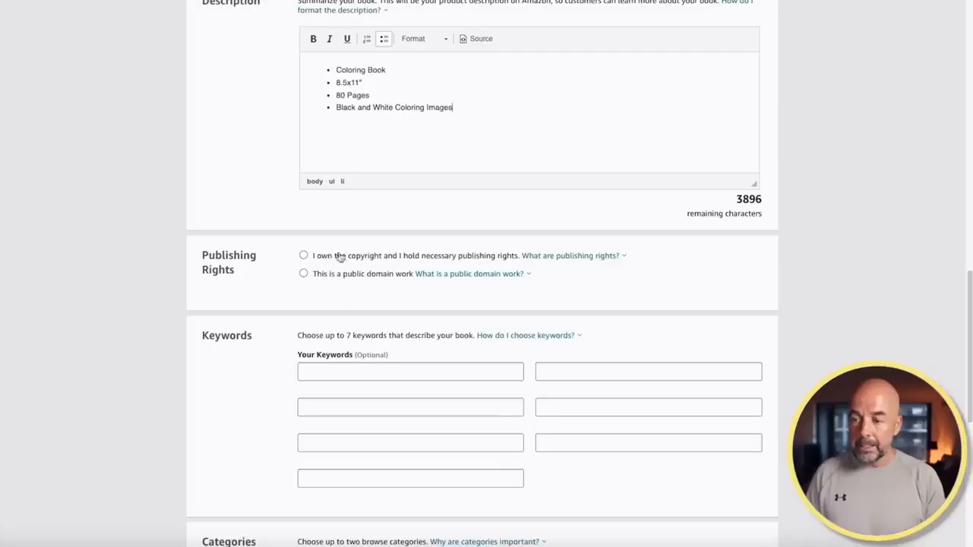
{"action": "left_click", "coordinate": [304, 257]}
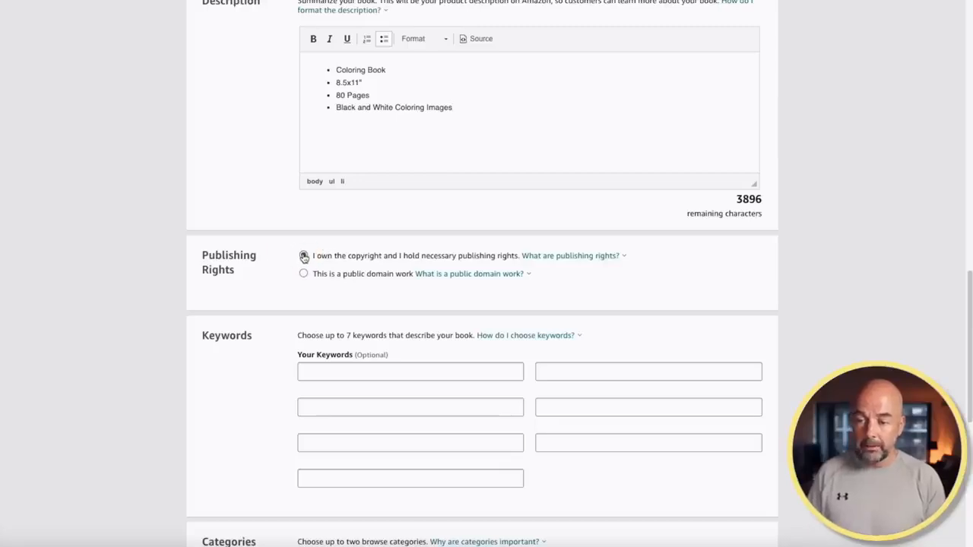
Enter keywords 'coloring book kids 8-14', 'dinasur monsters reptiles' and 'gifts ideas presents'
{"action": "scroll", "coordinate": [437, 367], "scroll_direction": "down", "scroll_amount": 1}
{"action": "left_click", "coordinate": [400, 350]}
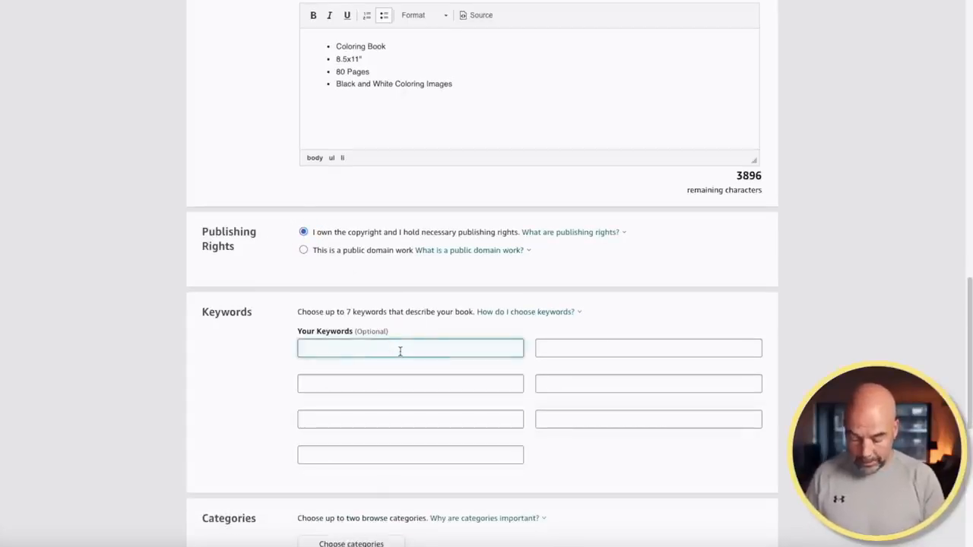
{"action": "type", "text": "coloring book kids 8-1"}
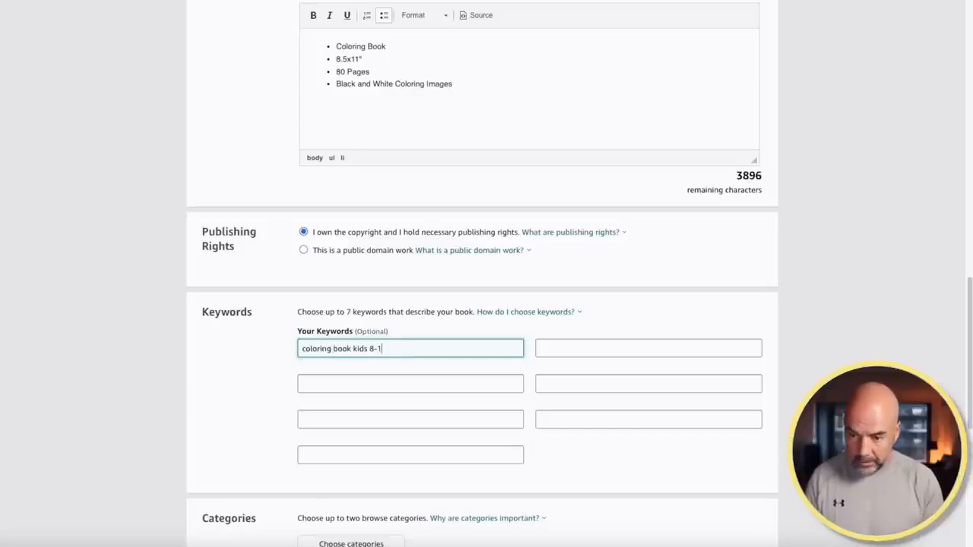
{"action": "left_click", "coordinate": [393, 388]}
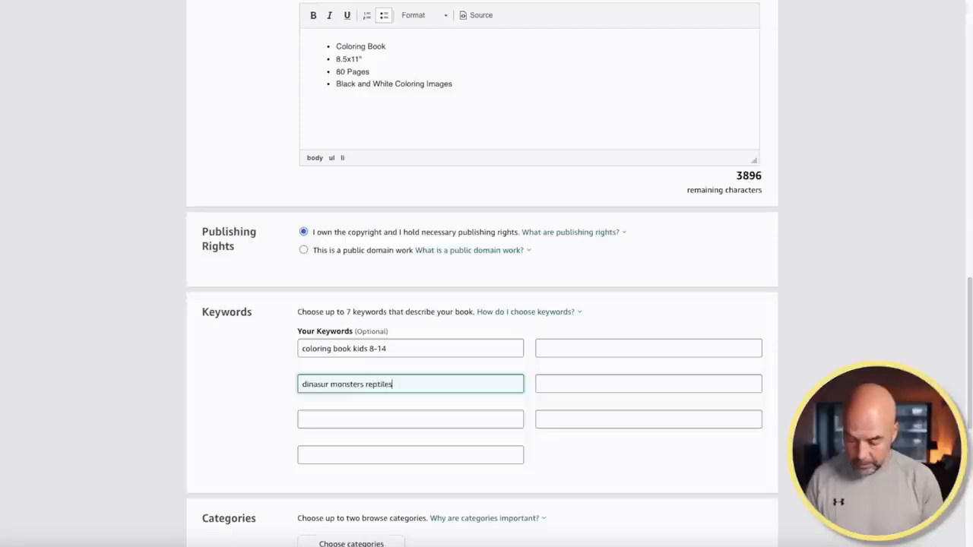
{"action": "left_click", "coordinate": [549, 376]}
{"action": "type", "text": "Gif"}
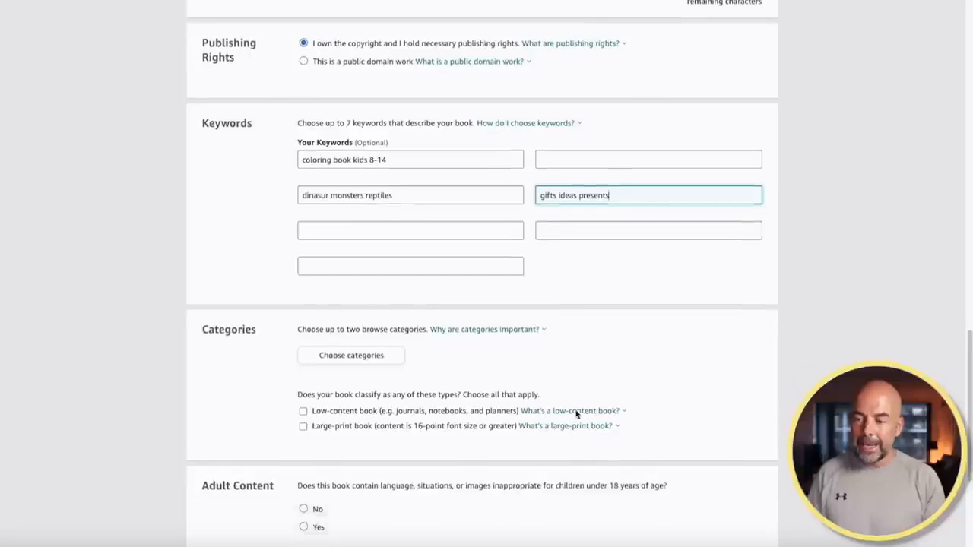
Pick categories Juvenile Nonfiction > Activity Books and Juvenile Nonfiction > Art > General, and save
{"action": "scroll", "coordinate": [577, 408], "scroll_direction": "down", "scroll_amount": 2}
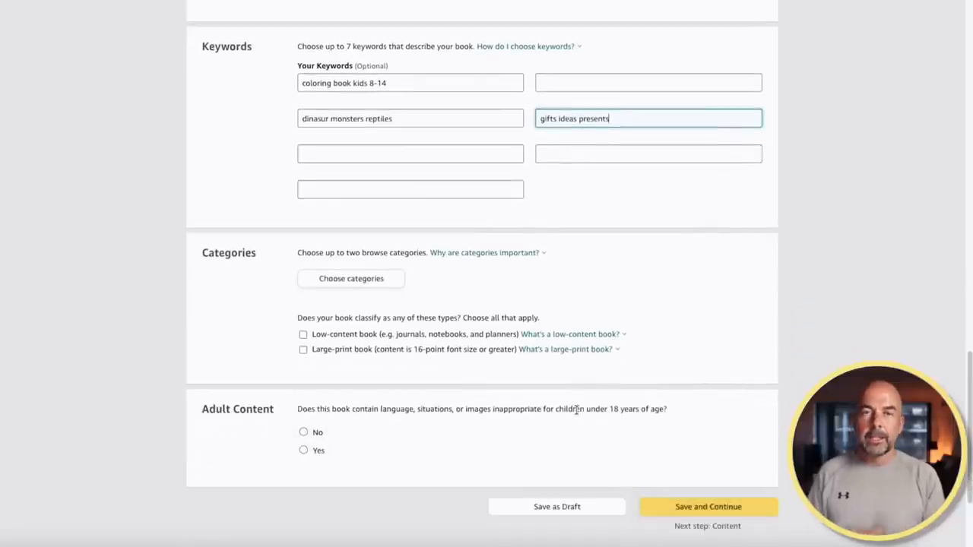
{"action": "left_click", "coordinate": [344, 282]}
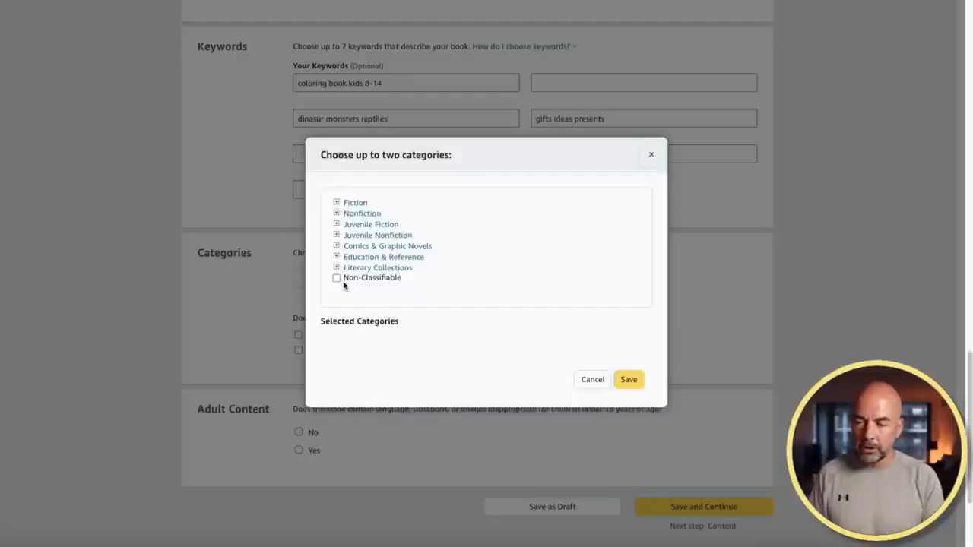
{"action": "left_click", "coordinate": [336, 235]}
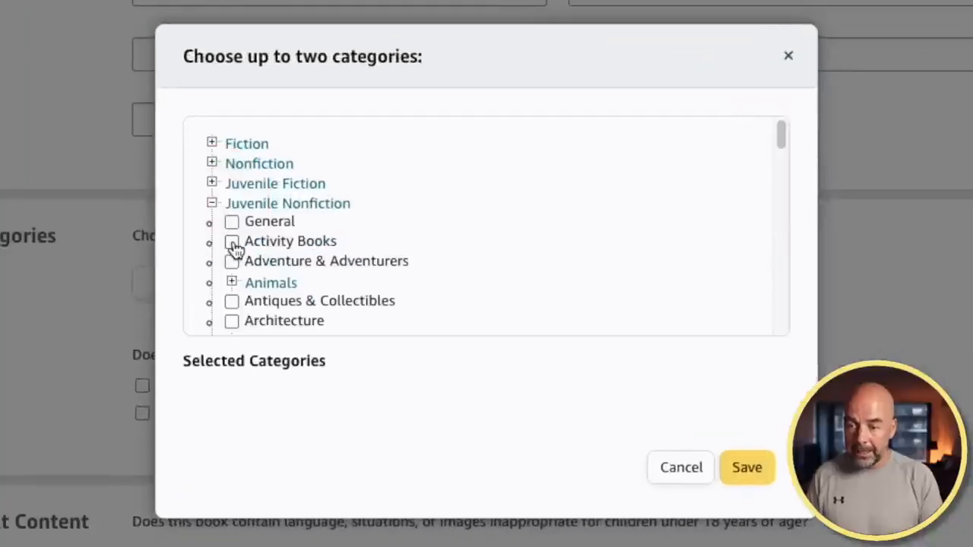
{"action": "left_click", "coordinate": [232, 243]}
{"action": "scroll", "coordinate": [372, 258], "scroll_direction": "down", "scroll_amount": 1}
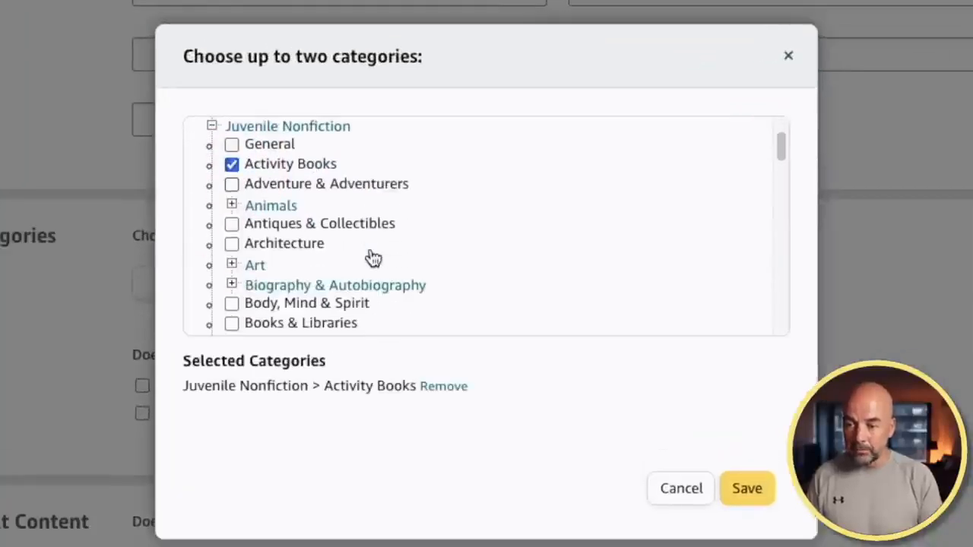
{"action": "scroll", "coordinate": [369, 257], "scroll_direction": "down", "scroll_amount": 2}
{"action": "left_click", "coordinate": [232, 134]}
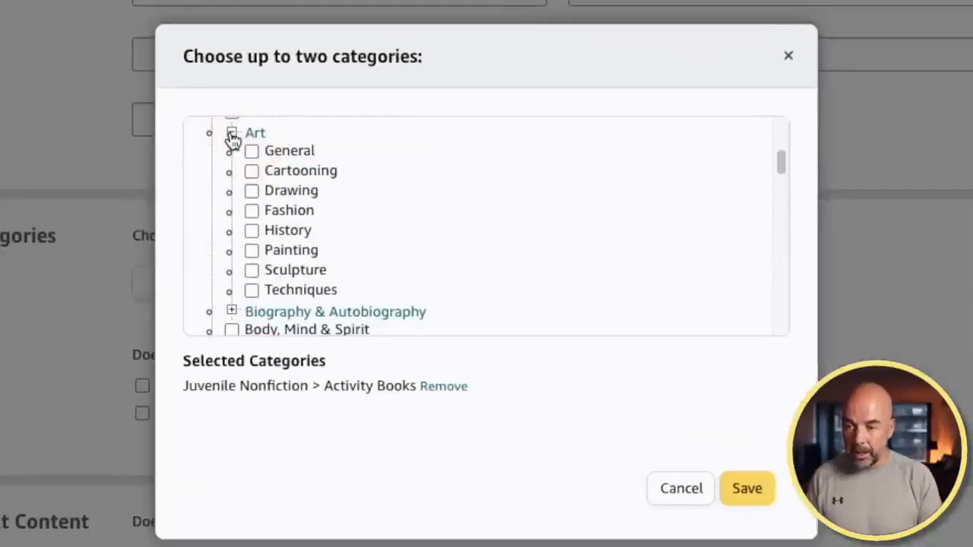
{"action": "left_click", "coordinate": [252, 152]}
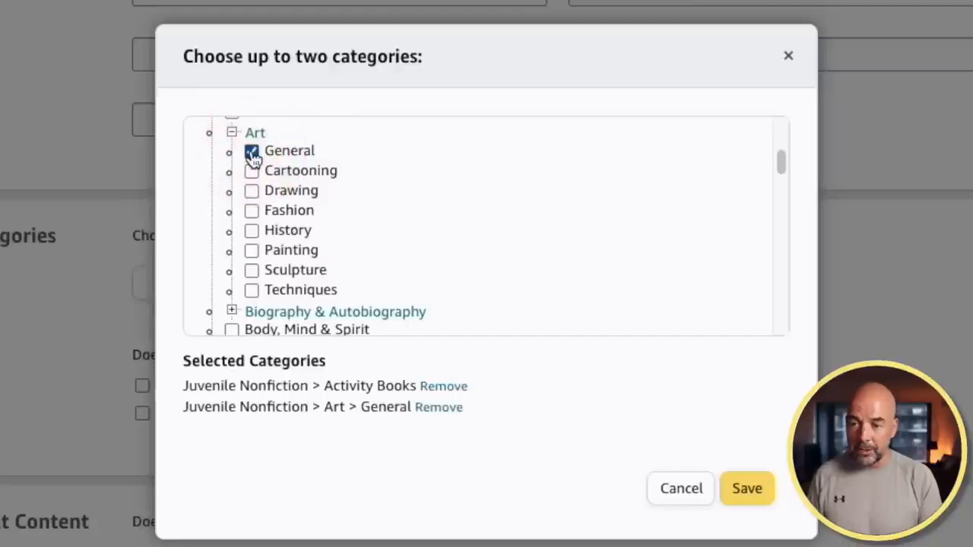
{"action": "left_click", "coordinate": [751, 493]}
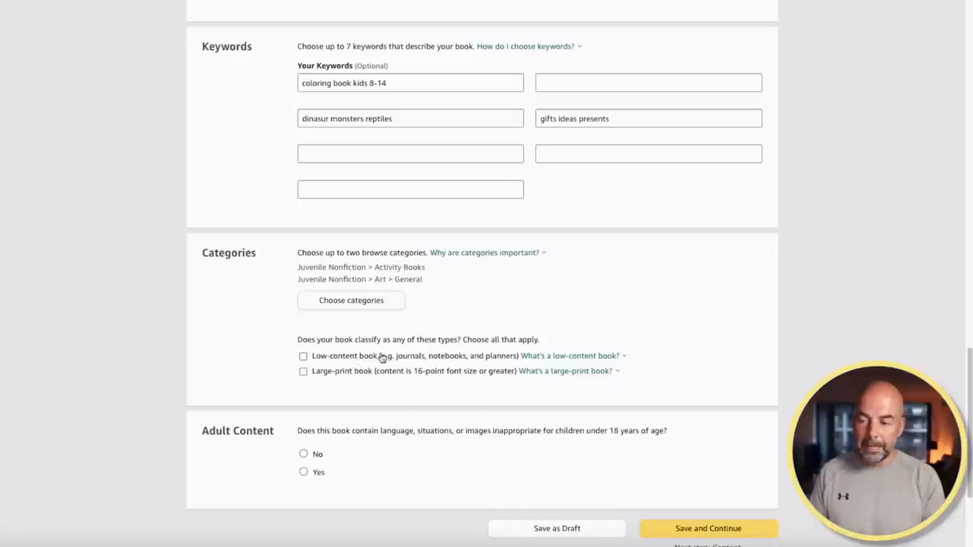
Answer No to adult content, then save the details and continue
{"action": "left_click", "coordinate": [304, 454]}
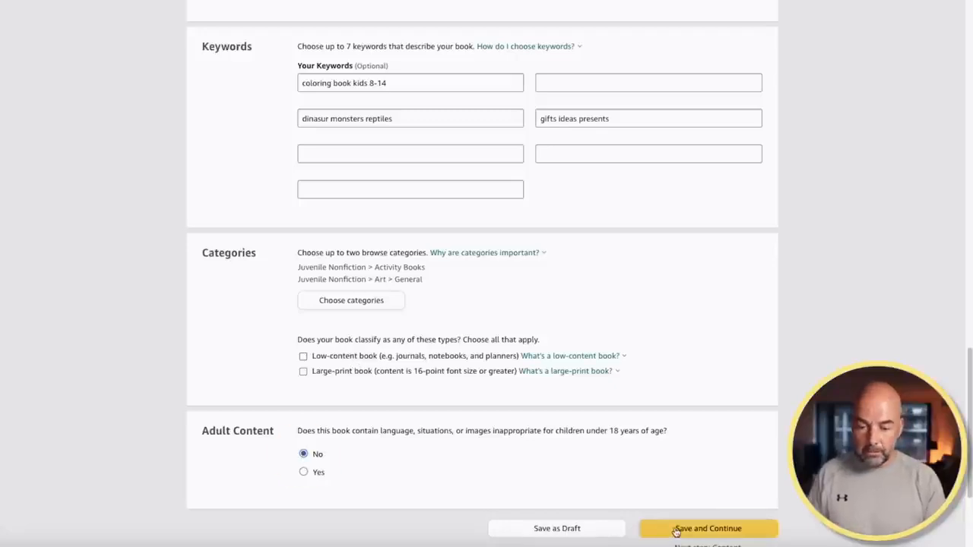
{"action": "left_click", "coordinate": [675, 529]}
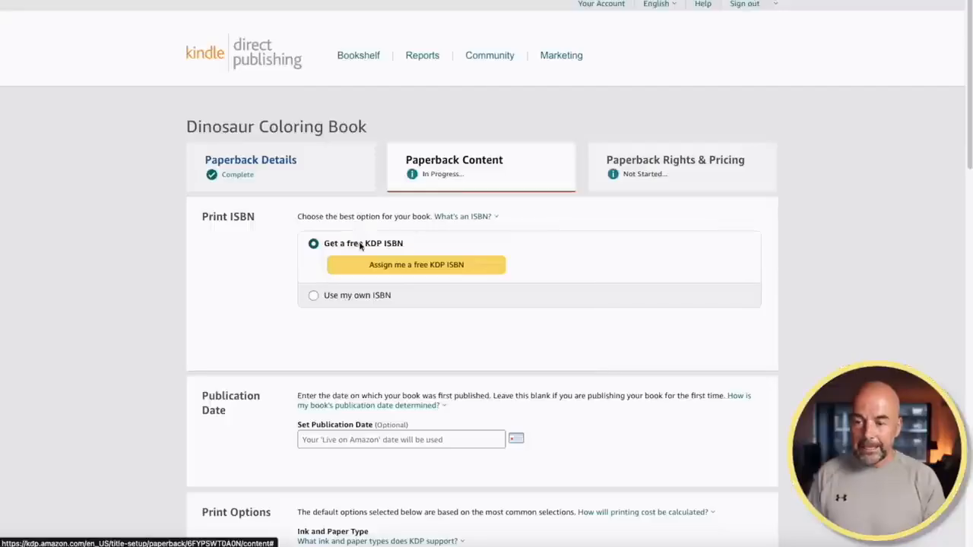
Assign a free KDP ISBN to the paperback
{"action": "left_click", "coordinate": [404, 266]}
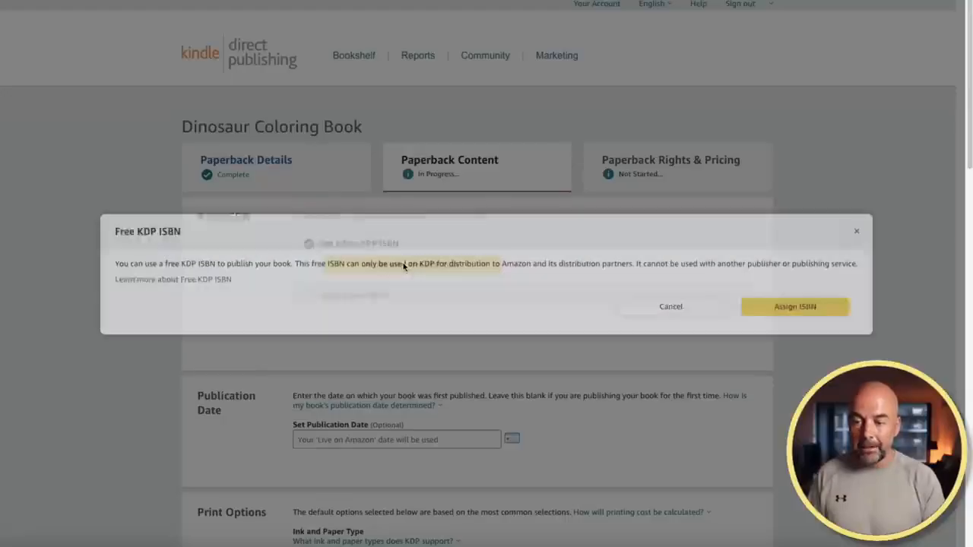
{"action": "left_click", "coordinate": [784, 307]}
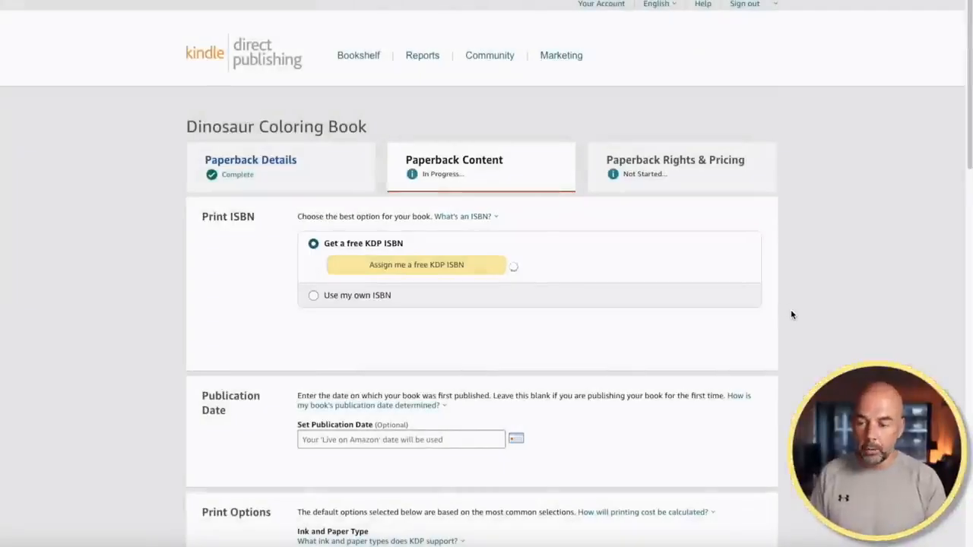
{"action": "scroll", "coordinate": [792, 315], "scroll_direction": "down", "scroll_amount": 5}
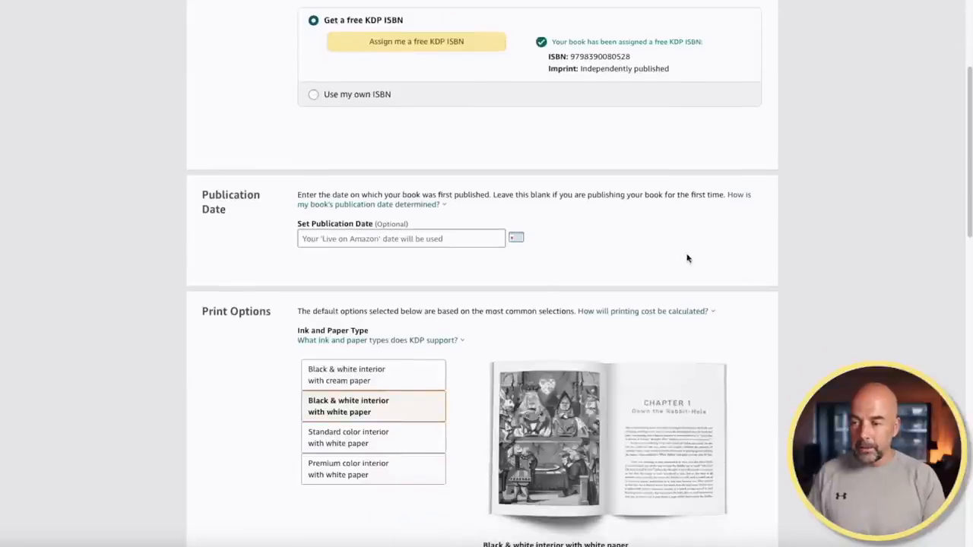
{"action": "scroll", "coordinate": [781, 281], "scroll_direction": "down", "scroll_amount": 1}
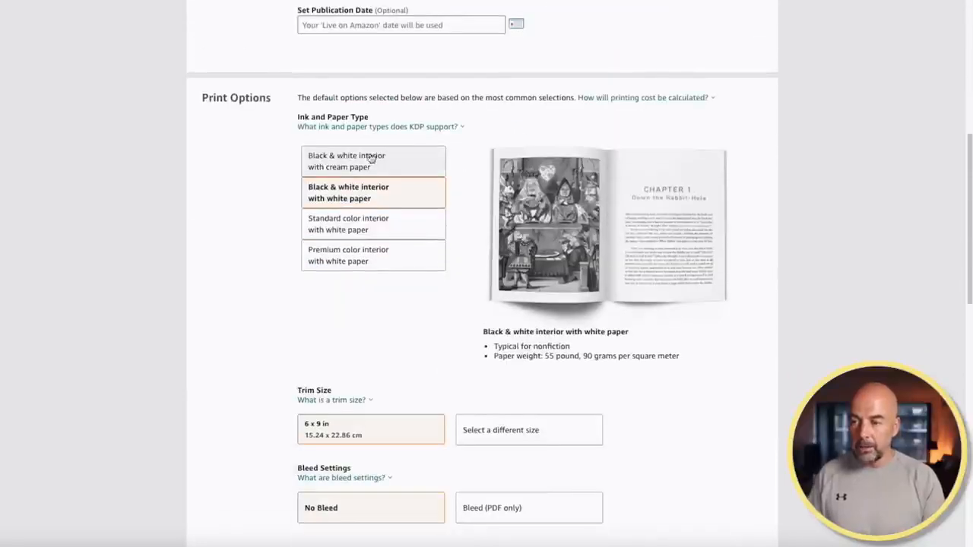
Choose black & white interior on white paper, 8.5 x 11 in trim size, with bleed
{"action": "left_click", "coordinate": [371, 197]}
{"action": "scroll", "coordinate": [373, 289], "scroll_direction": "down", "scroll_amount": 1}
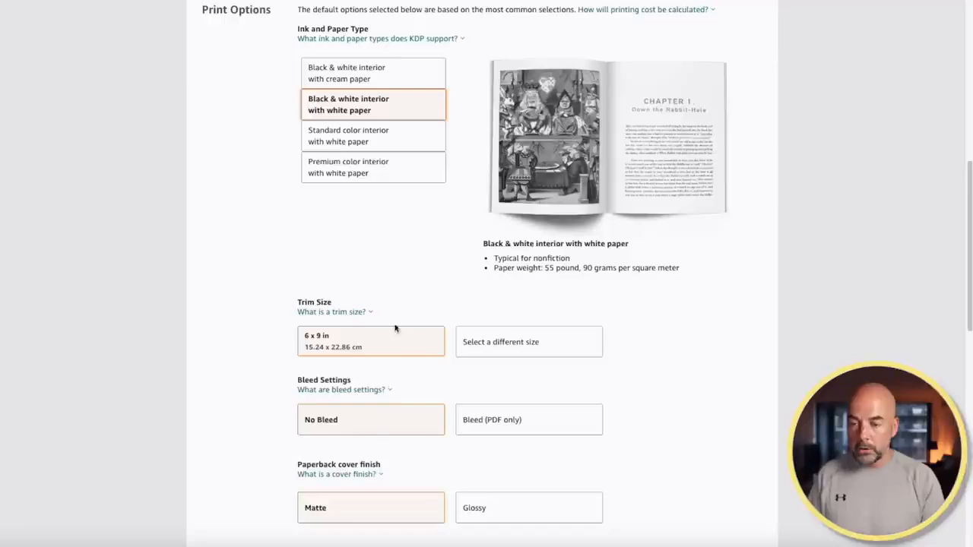
{"action": "scroll", "coordinate": [425, 335], "scroll_direction": "down", "scroll_amount": 2}
{"action": "left_click", "coordinate": [491, 156]}
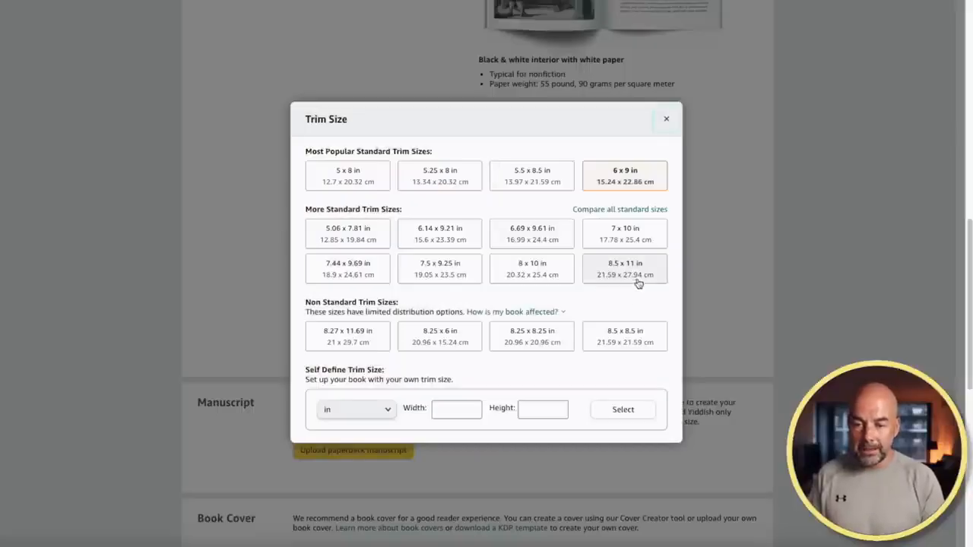
{"action": "left_click", "coordinate": [632, 271]}
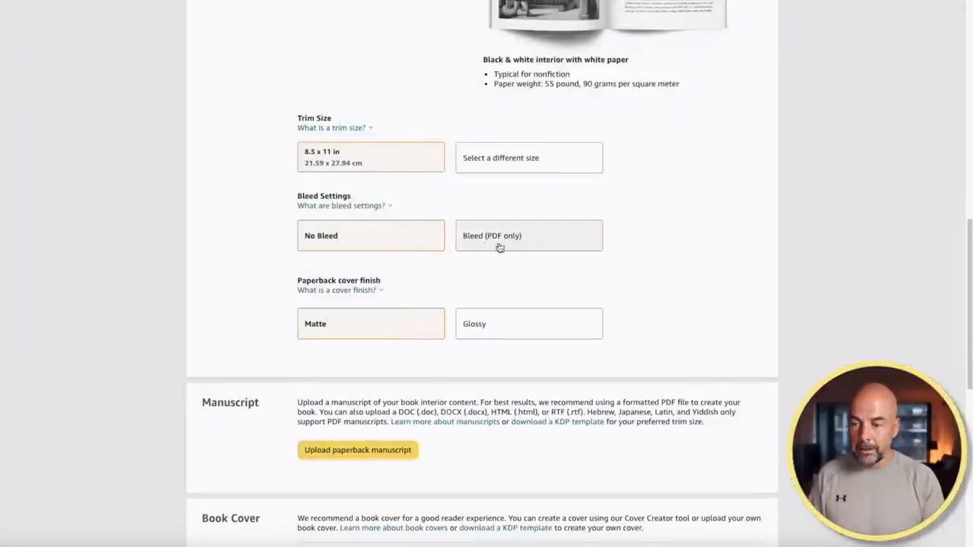
{"action": "left_click", "coordinate": [501, 239]}
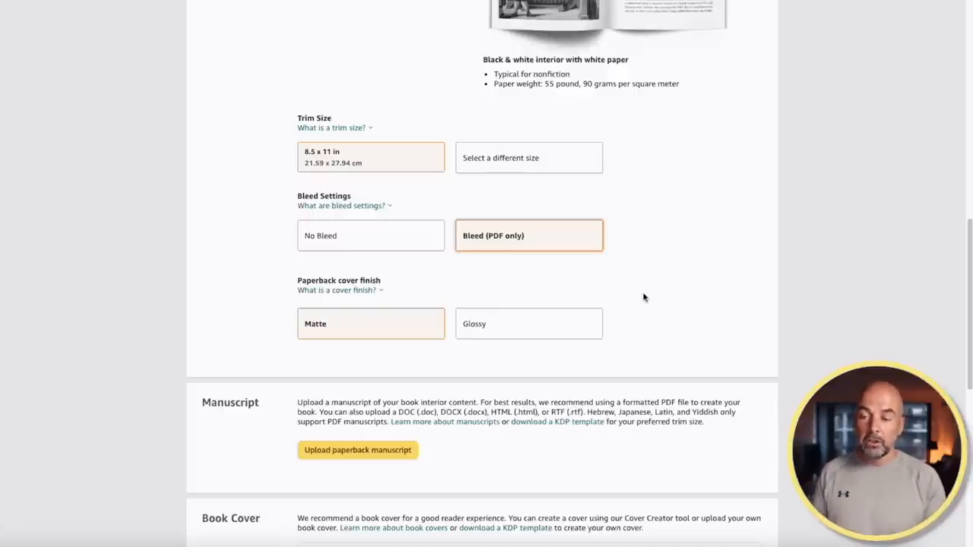
{"action": "scroll", "coordinate": [643, 297], "scroll_direction": "down", "scroll_amount": 5}
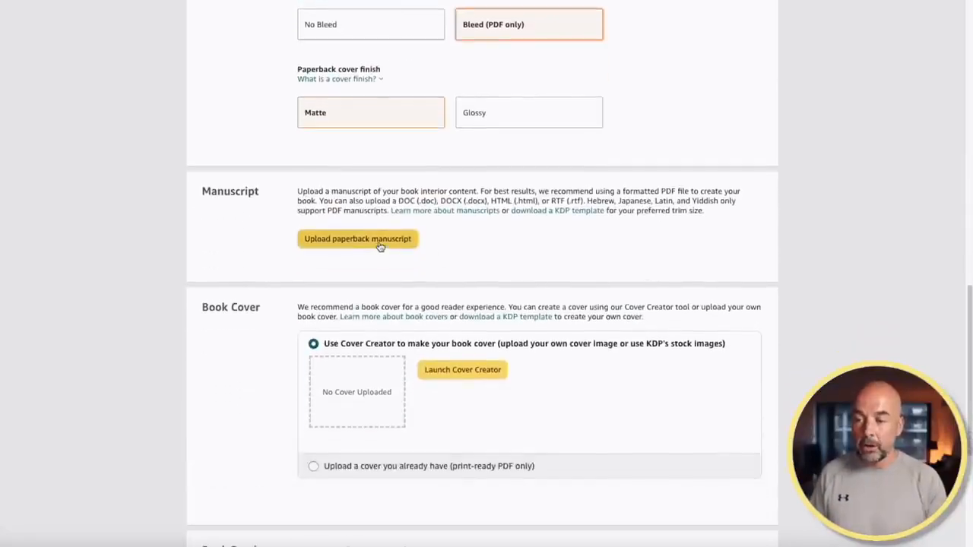
Upload the interior manuscript Untitled design.pdf and choose to supply a ready-made cover
{"action": "left_click", "coordinate": [380, 246]}
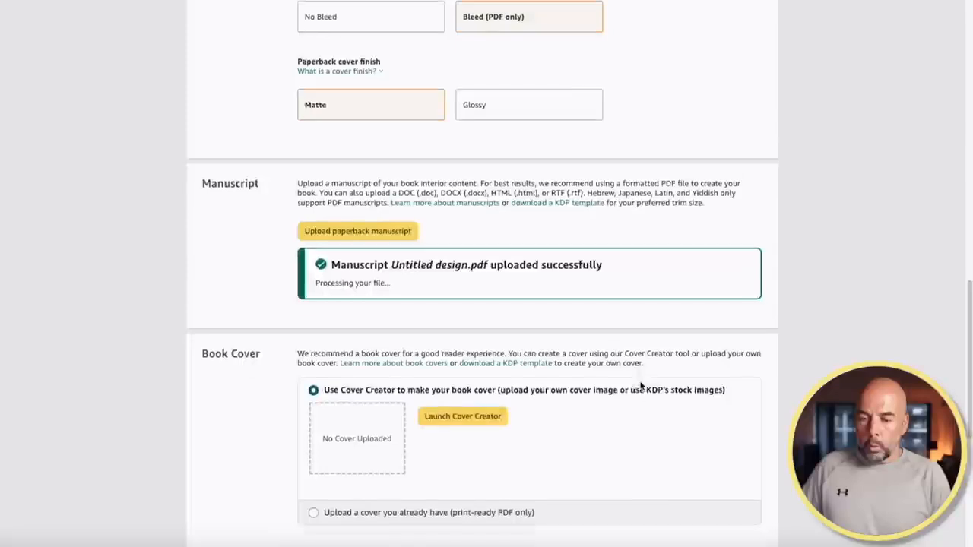
{"action": "scroll", "coordinate": [643, 387], "scroll_direction": "down", "scroll_amount": 5}
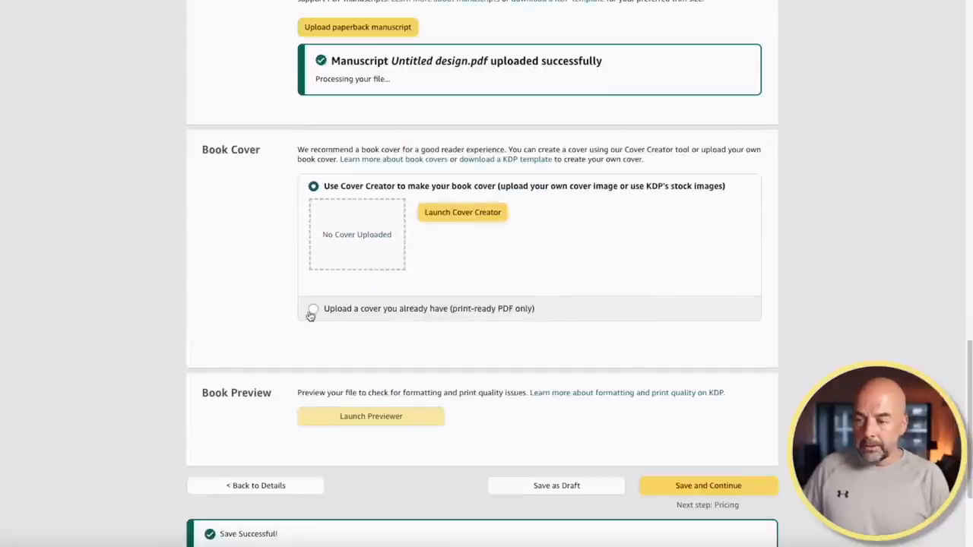
{"action": "left_click", "coordinate": [314, 310]}
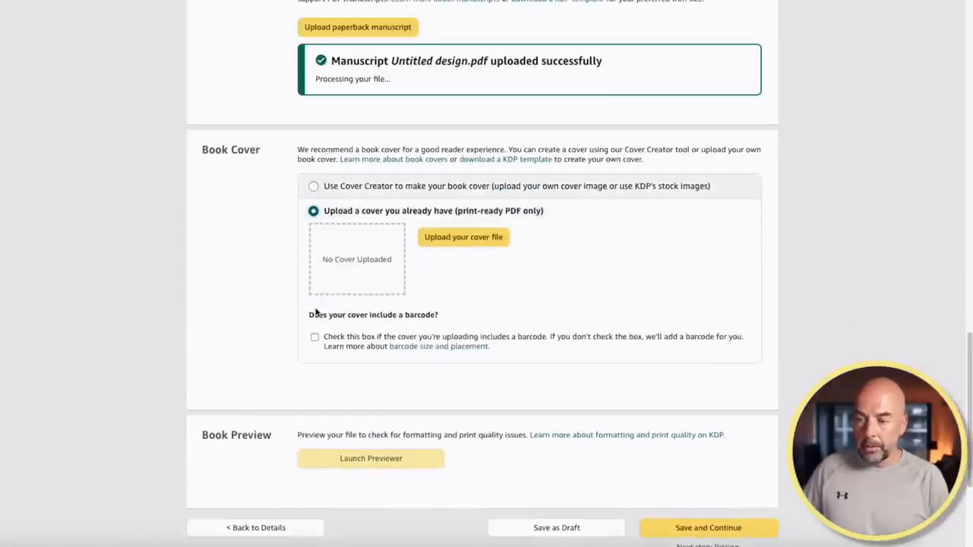
Upload the print-ready cover PDF from Downloads
{"action": "left_click", "coordinate": [456, 240]}
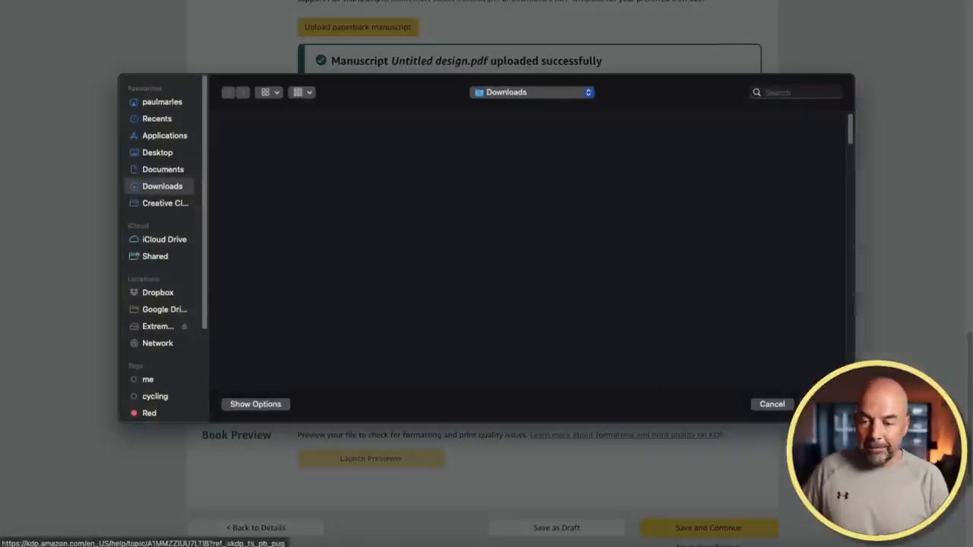
{"action": "scroll", "coordinate": [528, 251], "scroll_direction": "down", "scroll_amount": 5}
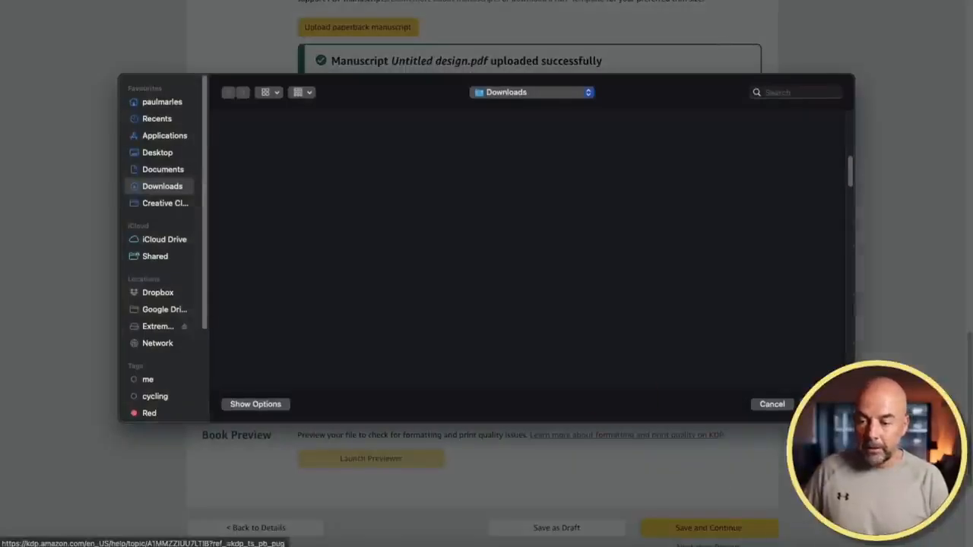
{"action": "double_click", "coordinate": [389, 326]}
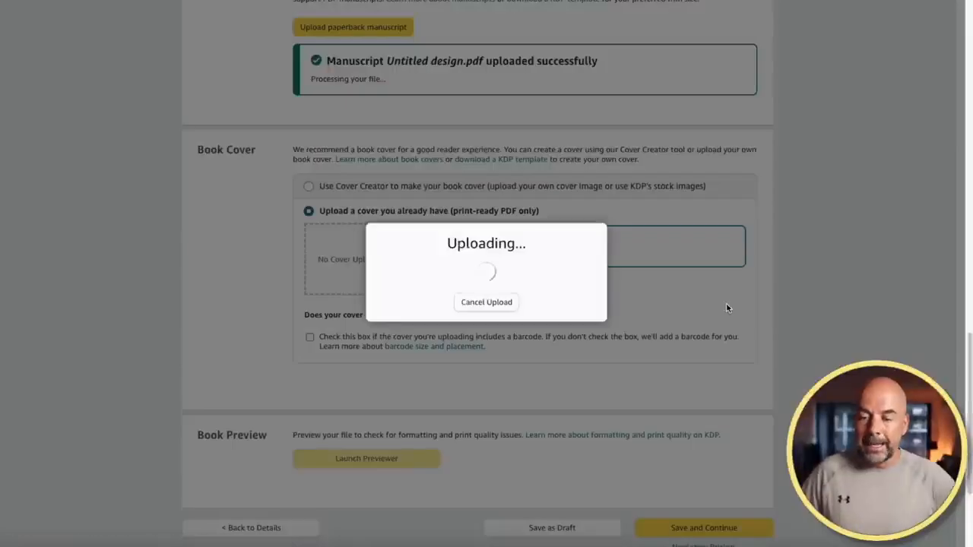
{"action": "scroll", "coordinate": [618, 311], "scroll_direction": "down", "scroll_amount": 3}
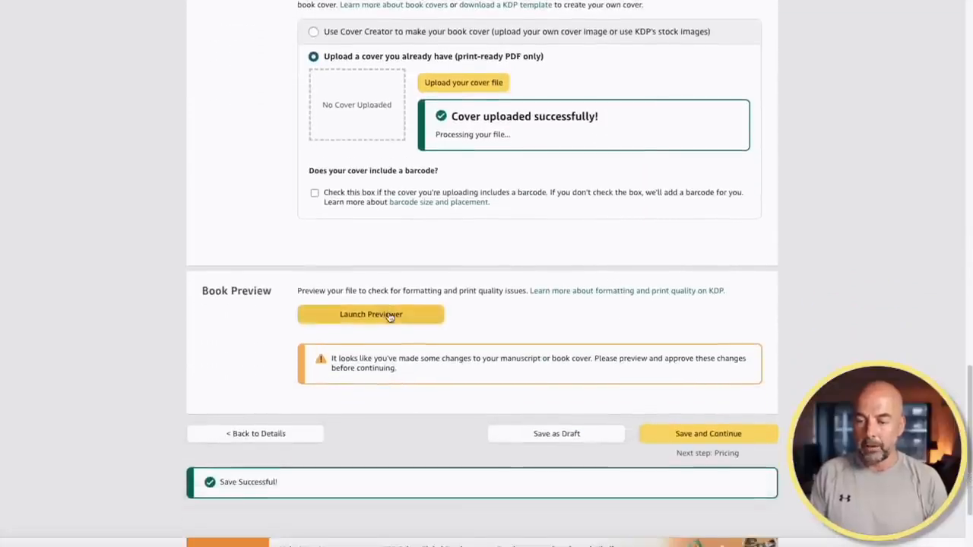
Preview the book through pages 4-5 in the Print Previewer and approve it
{"action": "left_click", "coordinate": [390, 315]}
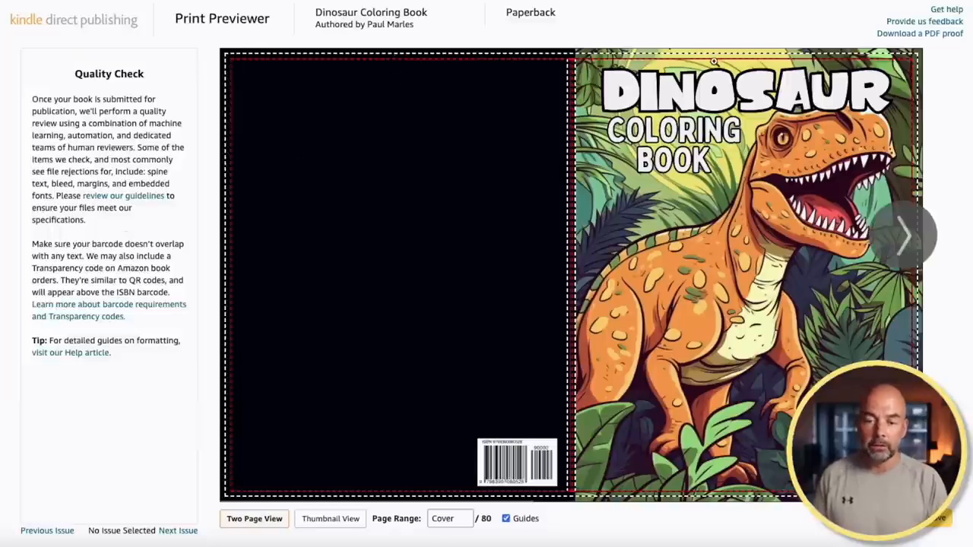
{"action": "left_click", "coordinate": [902, 243]}
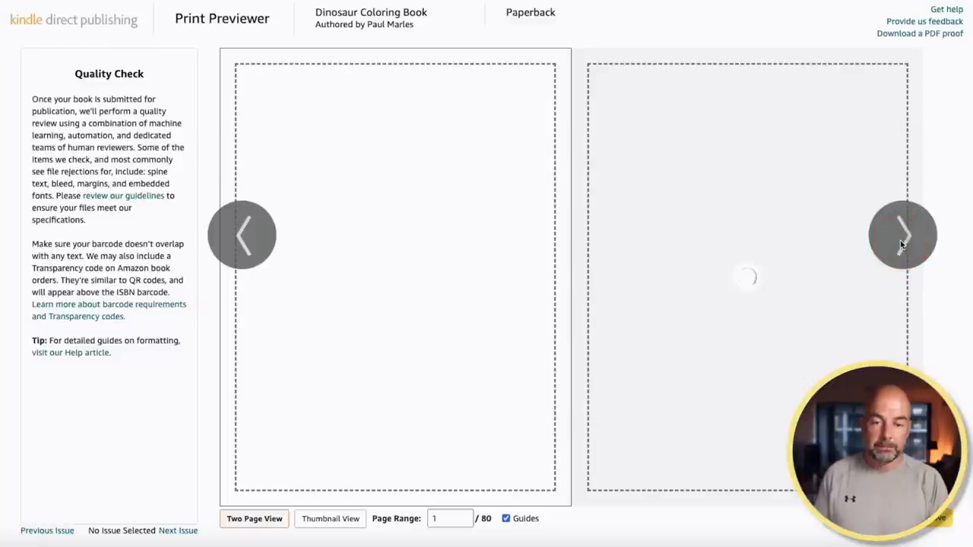
{"action": "left_click", "coordinate": [902, 244]}
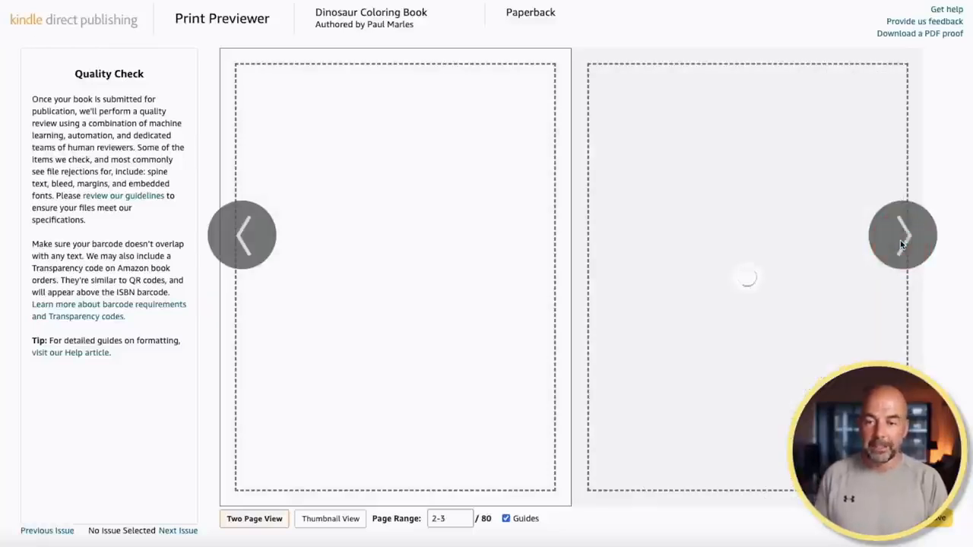
{"action": "left_click", "coordinate": [902, 243]}
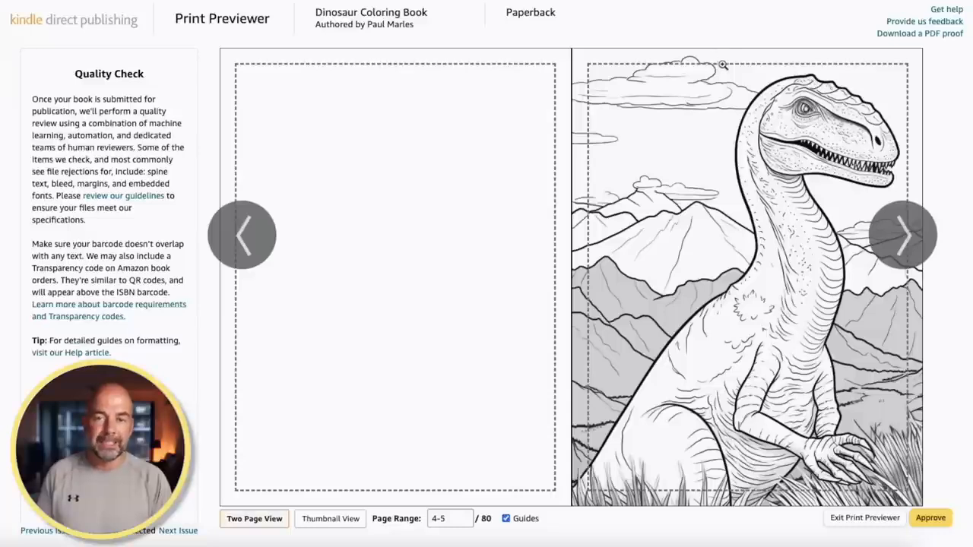
{"action": "mouse_move", "coordinate": [857, 374]}
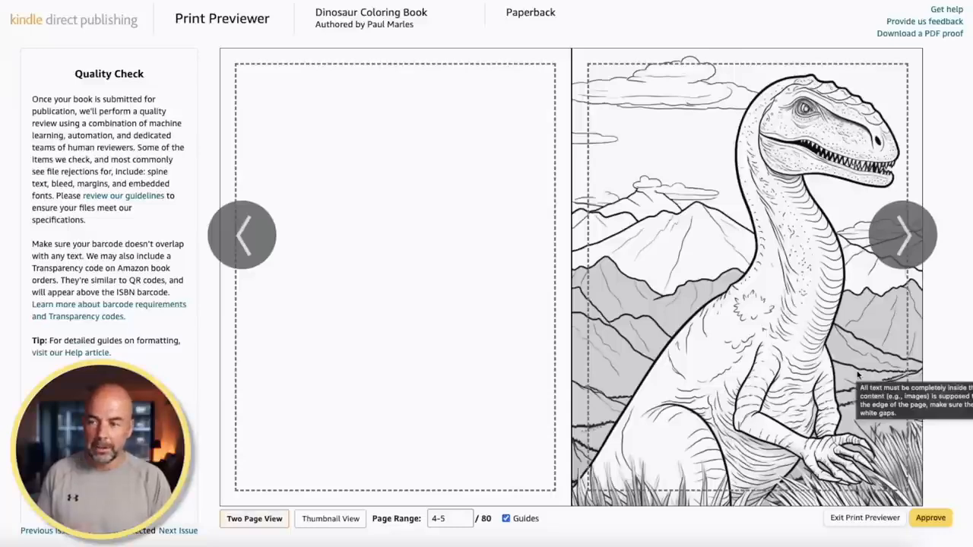
{"action": "left_click", "coordinate": [932, 520]}
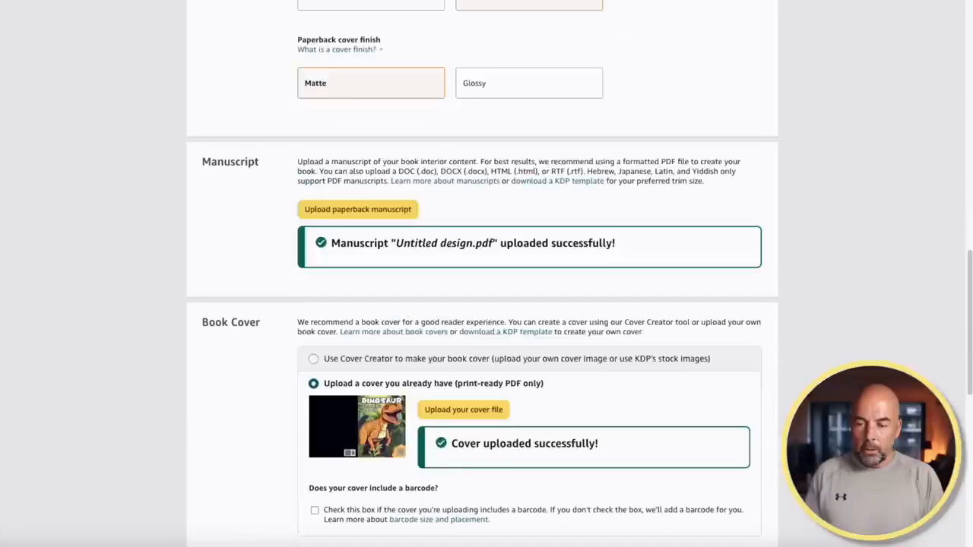
Save the paperback content and continue to Paperback Rights & Pricing
{"action": "scroll", "coordinate": [487, 274], "scroll_direction": "down", "scroll_amount": 6}
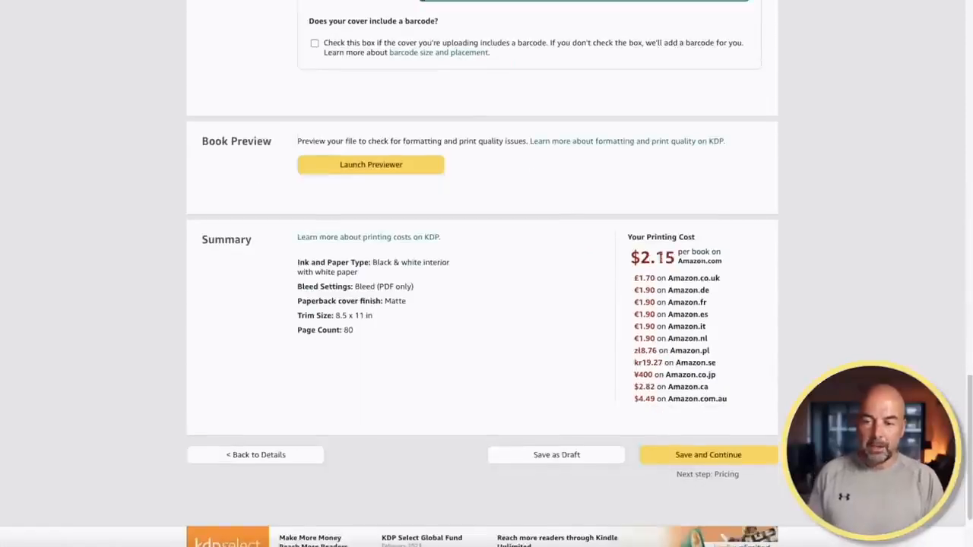
{"action": "left_click", "coordinate": [713, 455]}
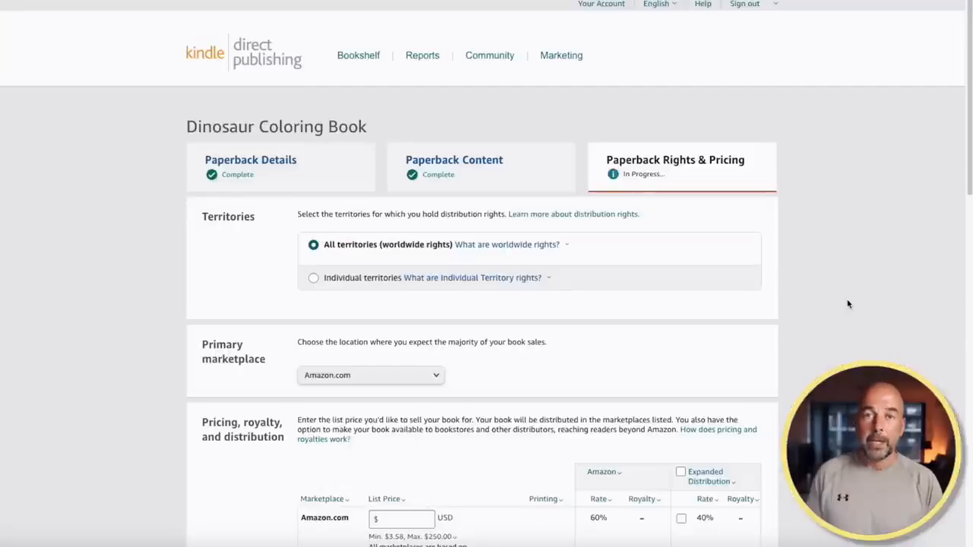
Enter a $6.99 Amazon.com list price and check the converted prices, e.g. £5.63 and €6.41
{"action": "scroll", "coordinate": [849, 304], "scroll_direction": "down", "scroll_amount": 2}
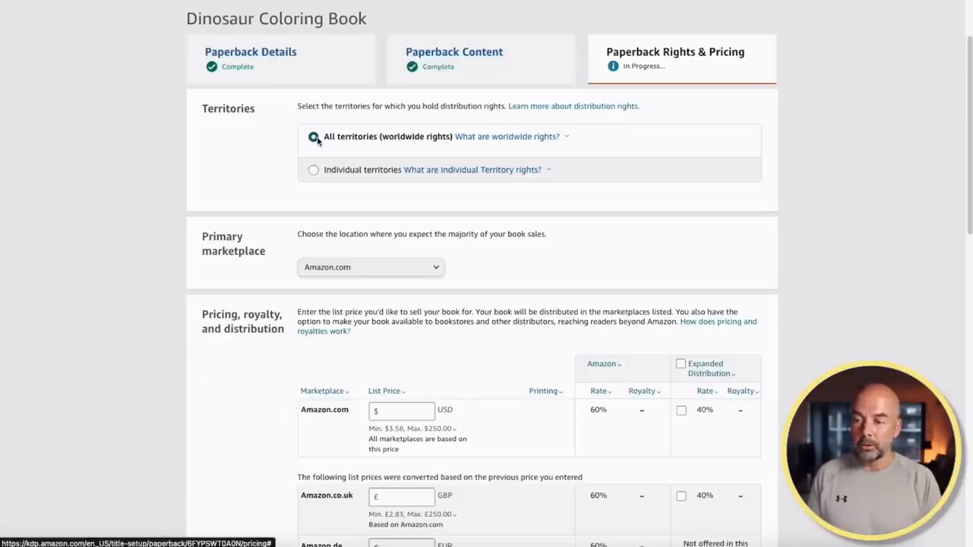
{"action": "scroll", "coordinate": [656, 243], "scroll_direction": "down", "scroll_amount": 2}
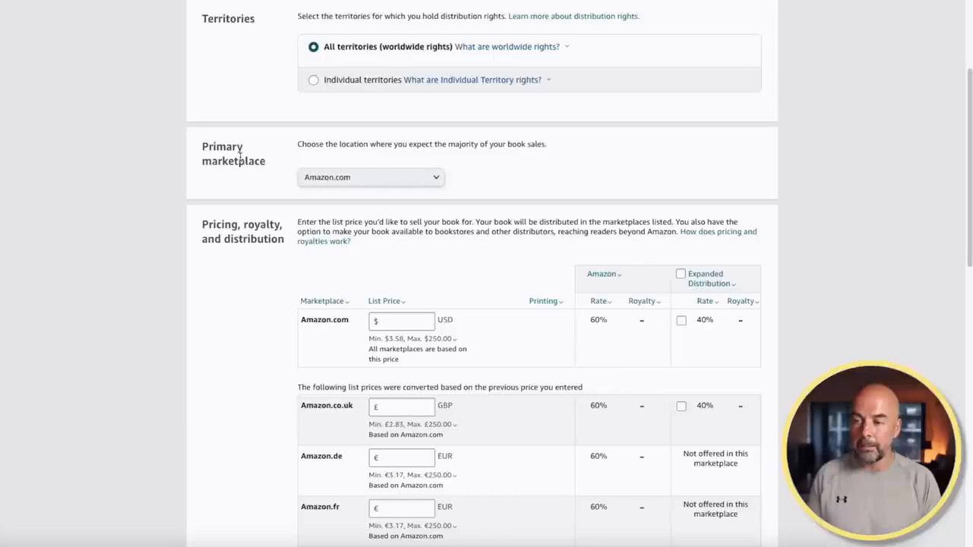
{"action": "scroll", "coordinate": [496, 250], "scroll_direction": "down", "scroll_amount": 3}
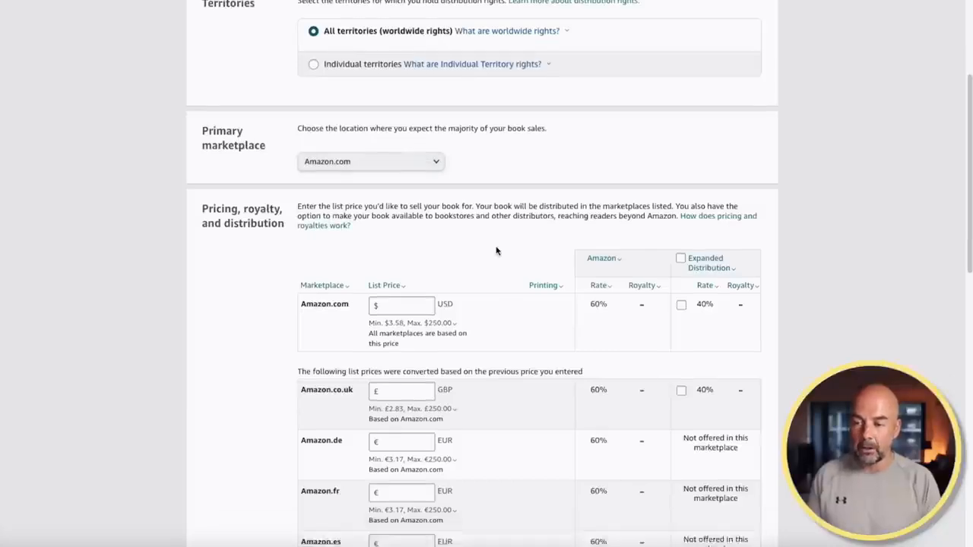
{"action": "scroll", "coordinate": [496, 251], "scroll_direction": "down", "scroll_amount": 1}
{"action": "left_click", "coordinate": [412, 169]}
{"action": "type", "text": "6.99"}
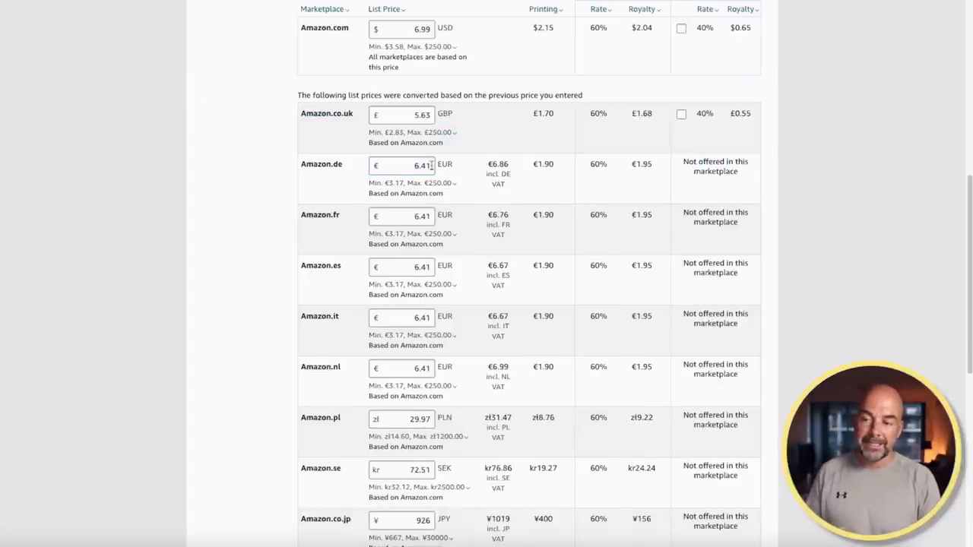
{"action": "scroll", "coordinate": [431, 165], "scroll_direction": "down", "scroll_amount": 1}
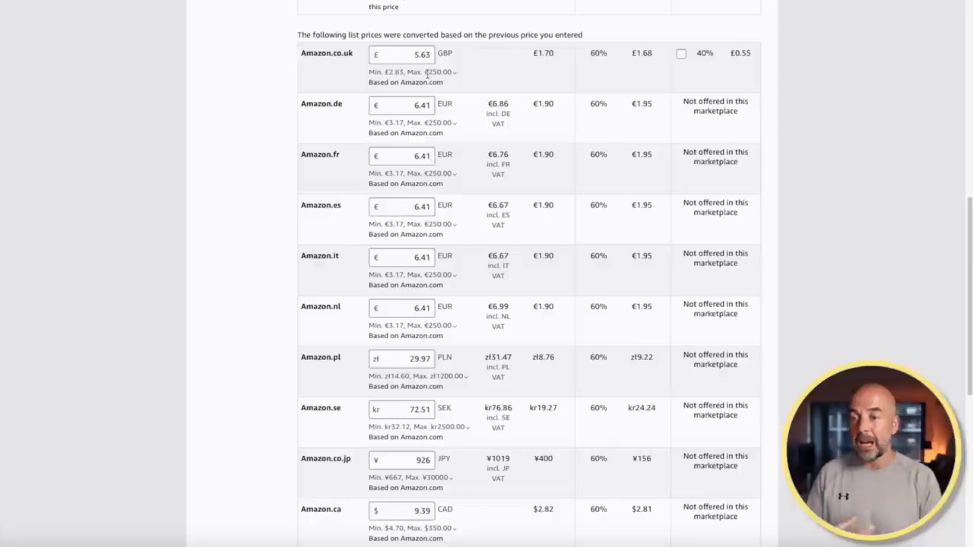
{"action": "scroll", "coordinate": [574, 338], "scroll_direction": "down", "scroll_amount": 1}
{"action": "scroll", "coordinate": [574, 338], "scroll_direction": "down", "scroll_amount": 5}
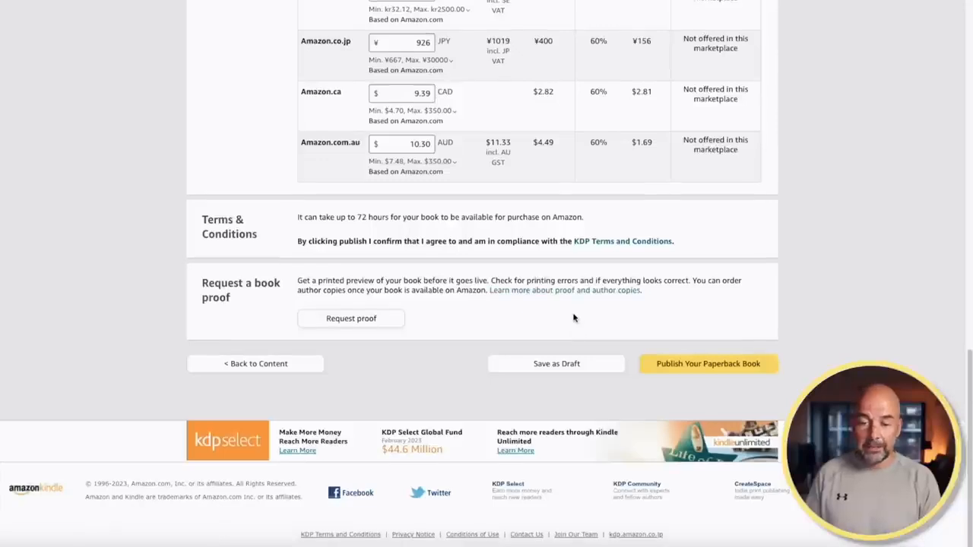
Publish the Dinosaur Coloring Book paperback at its $6.99 list price
{"action": "left_click", "coordinate": [710, 367]}
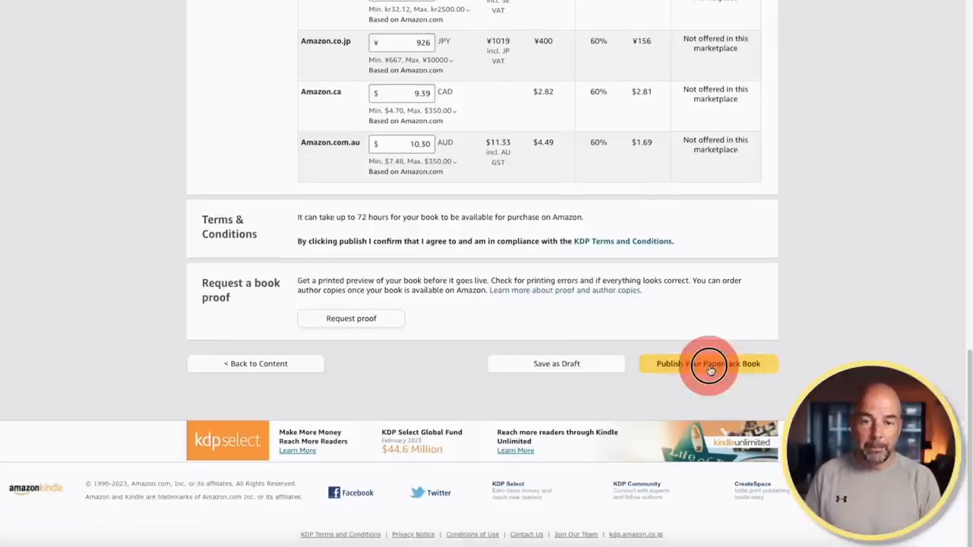